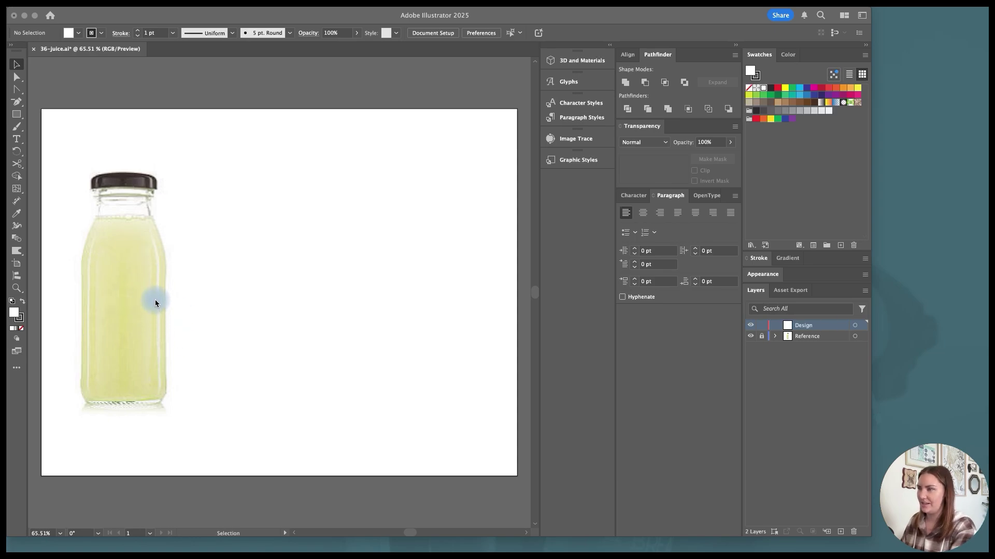
# Show the rulers and draw a rectangle spanning the full width of the bottle's body.
pyautogui.hscroll(-2, 157, 299)
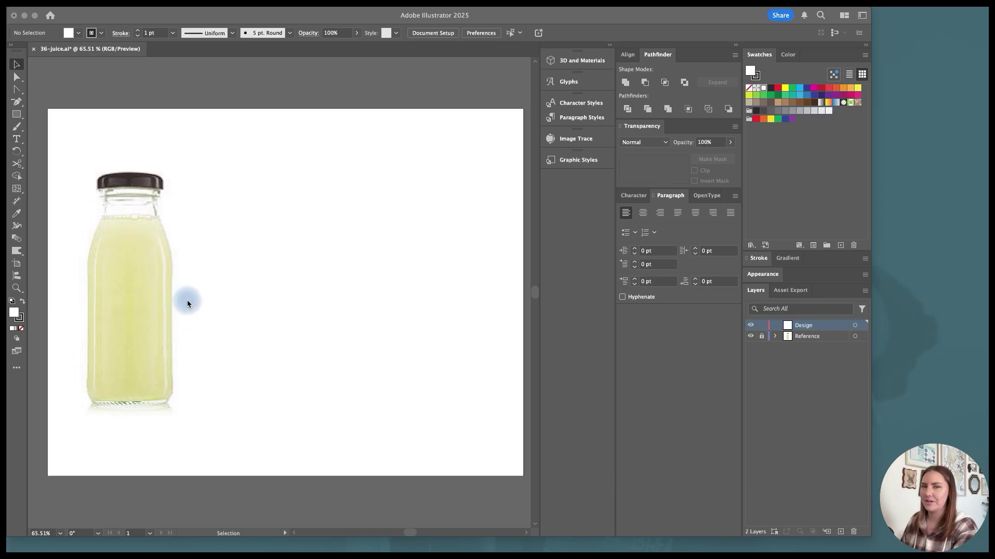
pyautogui.hscroll(-3, 142, 266)
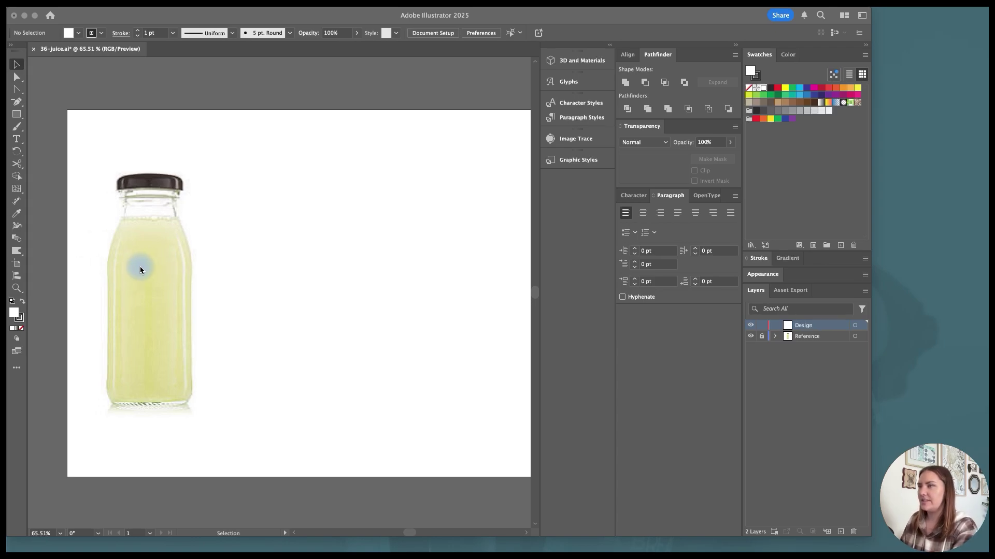
pyautogui.click(48, 198)
pyautogui.press('super+r')
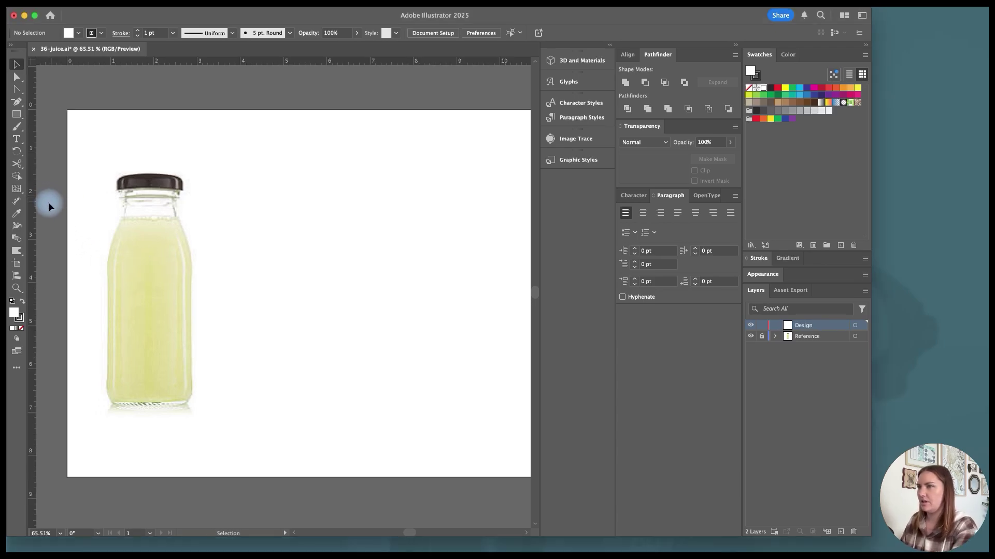
pyautogui.press('m')
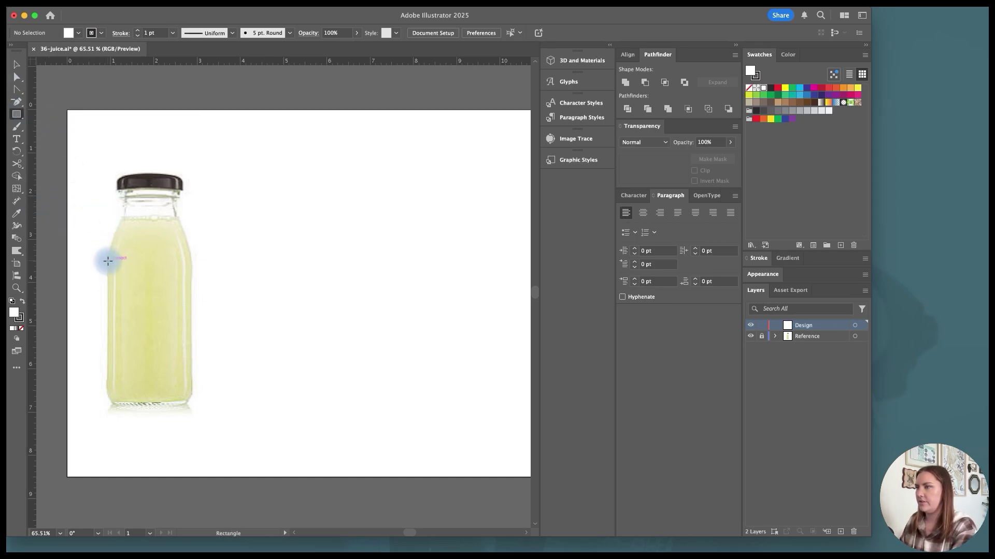
pyautogui.moveTo(107, 260); pyautogui.dragTo(192, 298)
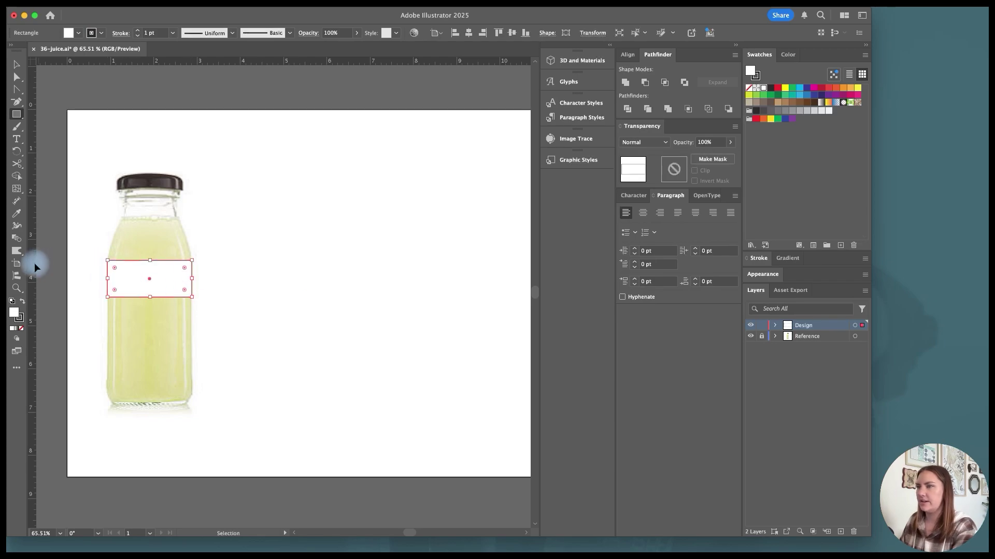
# Place a vertical guide through the rectangle's centre to mark the bottle's middle, and delete the rectangle.
pyautogui.moveTo(131, 284); pyautogui.dragTo(150, 282)
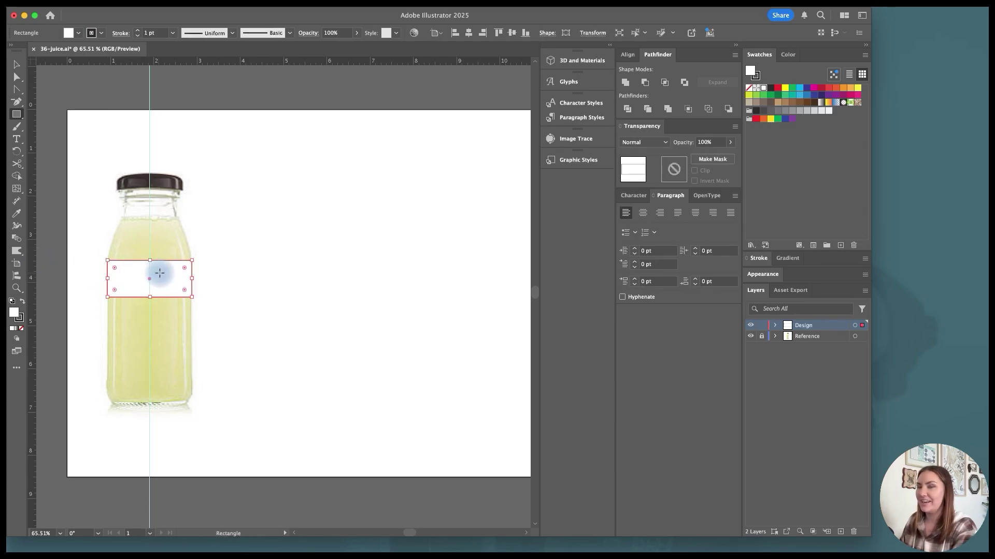
pyautogui.click(16, 64)
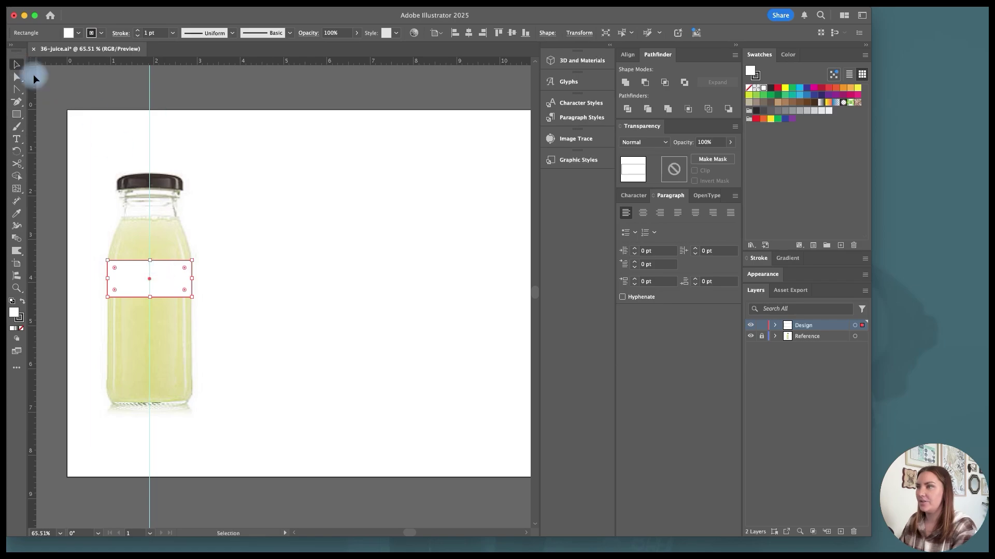
pyautogui.press('Delete')
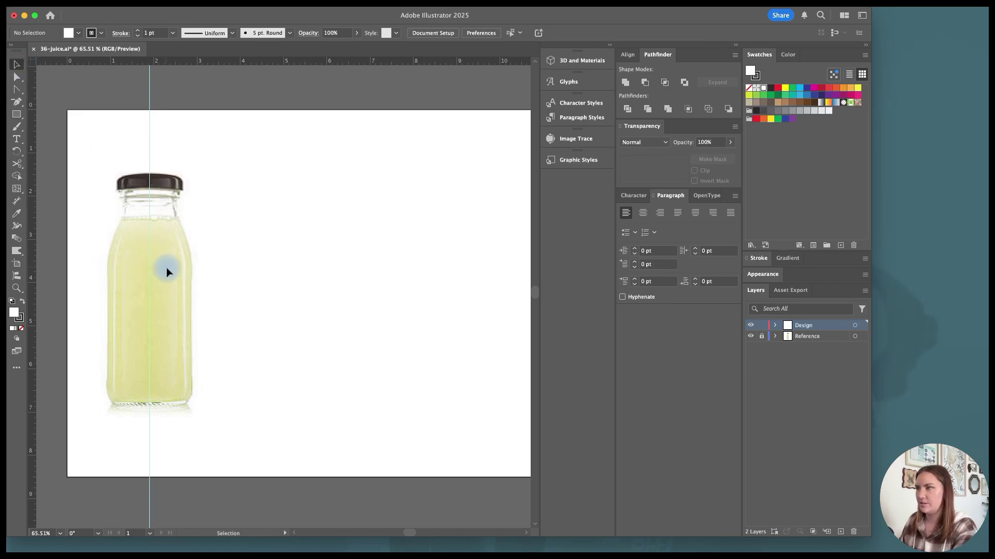
# Trace the bottle's right-half profile with the Pen tool from the guide at the base up into the cap, and set its fill to none.
pyautogui.press('p')
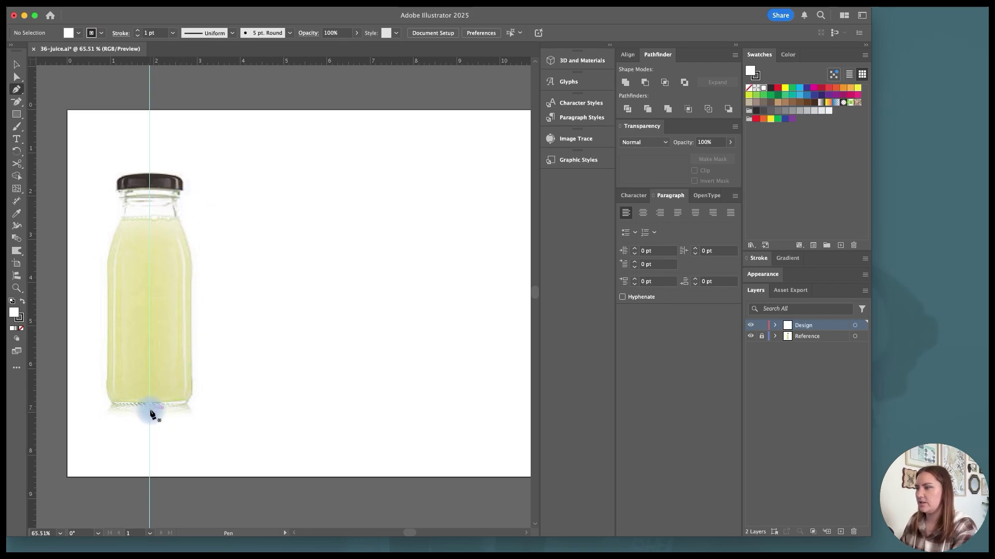
pyautogui.click(149, 410)
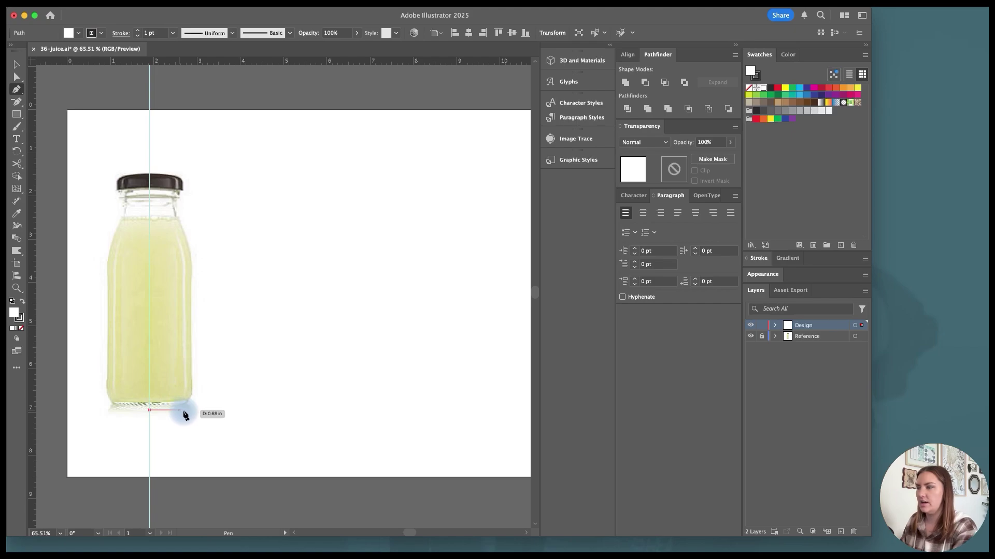
pyautogui.click(191, 410)
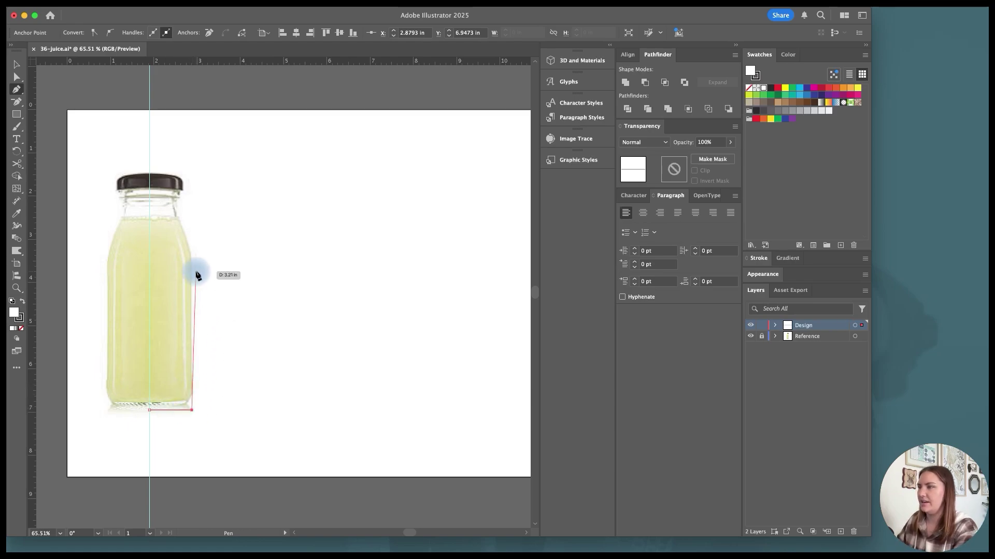
pyautogui.click(191, 272)
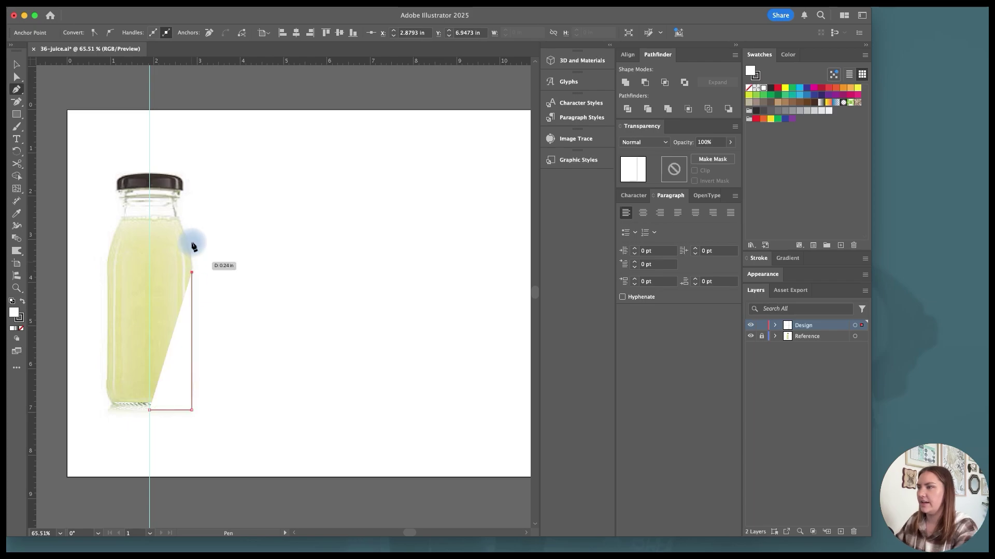
pyautogui.moveTo(178, 221)
pyautogui.mouseDown()
pyautogui.moveTo(175, 199)
pyautogui.moveTo(199, 203)
pyautogui.moveTo(204, 183)
pyautogui.mouseUp()
pyautogui.keyDown('alt'); pyautogui.scroll(3, 176, 216); pyautogui.keyUp('alt')
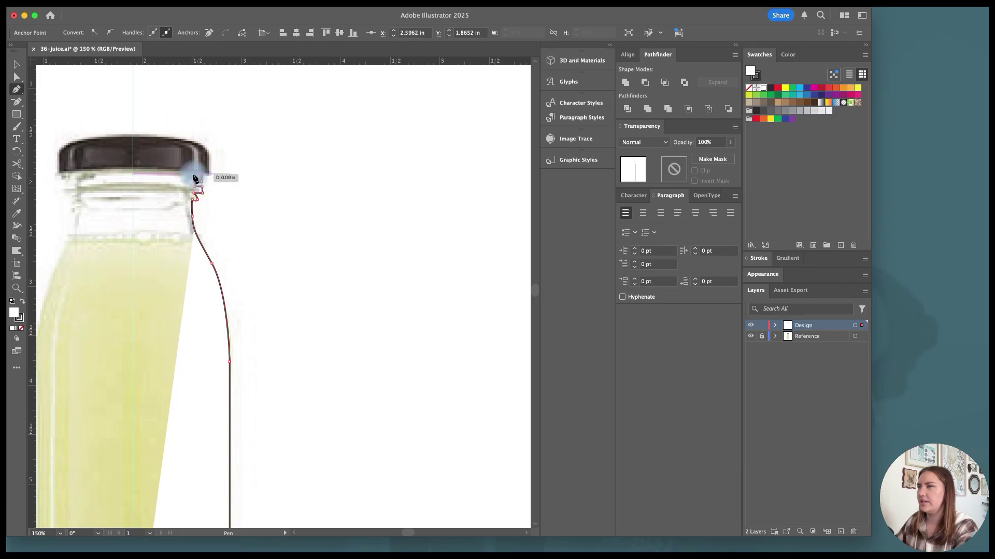
pyautogui.keyDown('super'); pyautogui.click(193, 178); pyautogui.keyUp('super')
pyautogui.click(197, 174)
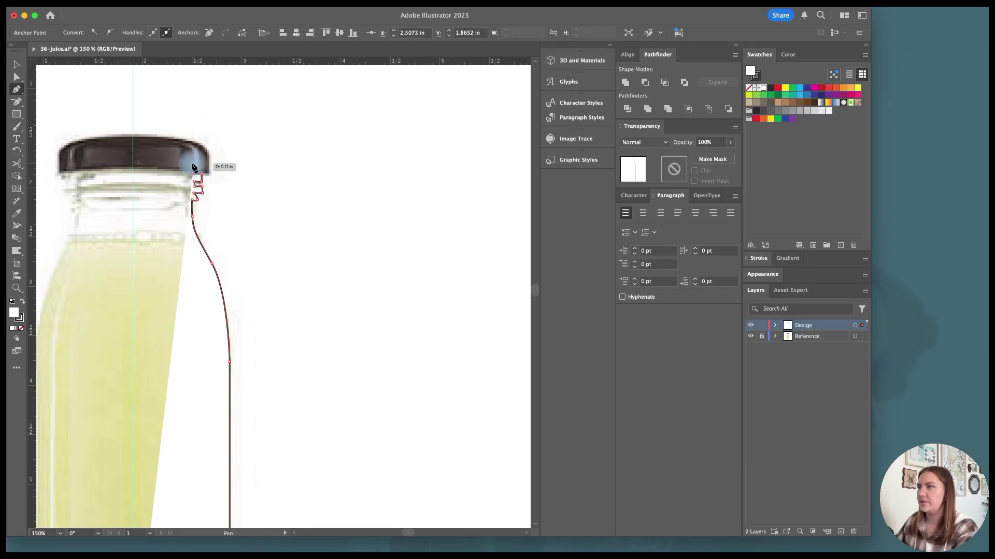
pyautogui.click(193, 164)
pyautogui.press('v')
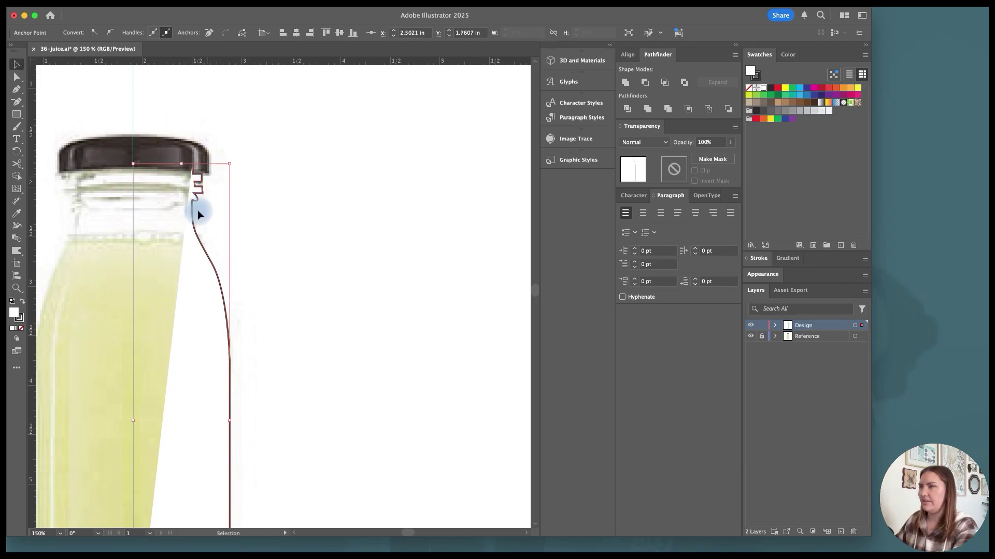
pyautogui.click(21, 328)
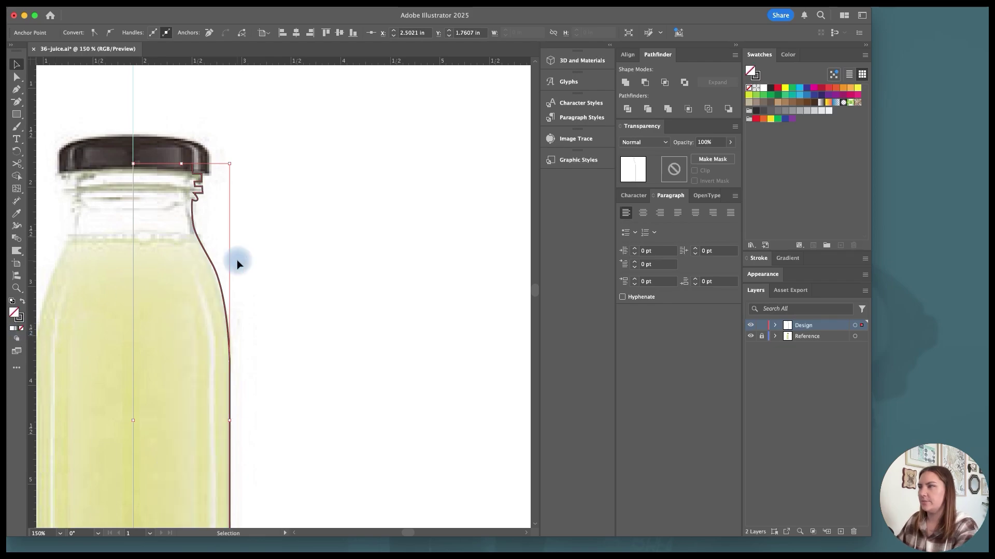
# Curve the lowest neck ridge of the profile and round the ridge corners under the cap to about 0.037 in.
pyautogui.hotkey('shift', 'c')
pyautogui.keyDown('alt'); pyautogui.scroll(3, 193, 187); pyautogui.keyUp('alt')
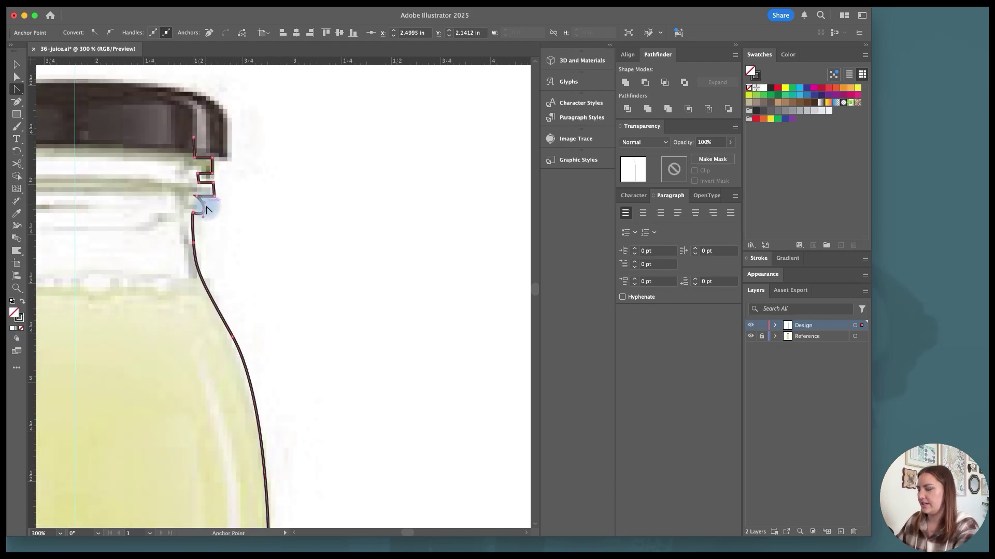
pyautogui.press('a')
pyautogui.click(206, 211)
pyautogui.moveTo(205, 211); pyautogui.dragTo(204, 204)
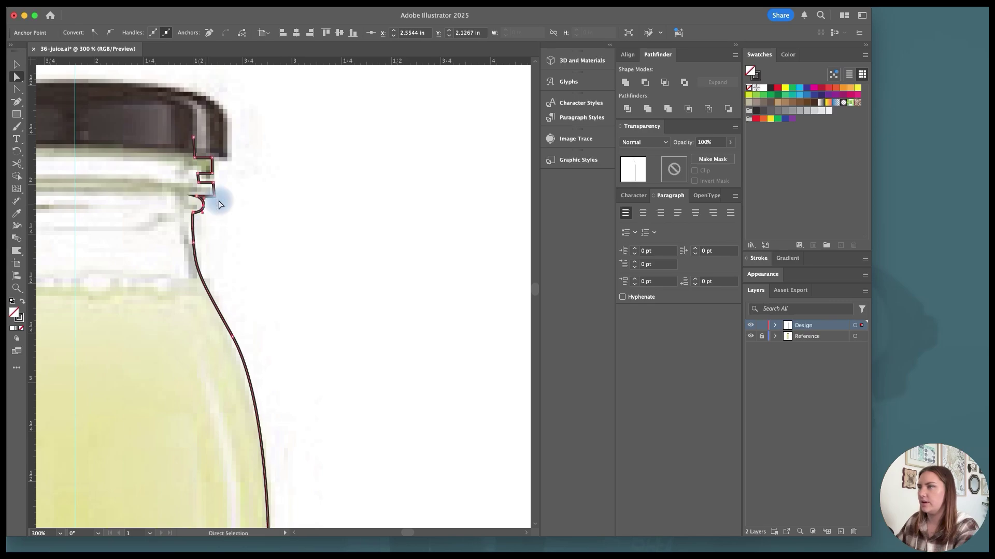
pyautogui.click(213, 184)
pyautogui.moveTo(209, 187); pyautogui.dragTo(206, 193)
pyautogui.moveTo(206, 163); pyautogui.dragTo(230, 177)
pyautogui.press('v')
# Round the profile's corner at the bottle base to a radius of about 0.24 in.
pyautogui.press('super+minus')
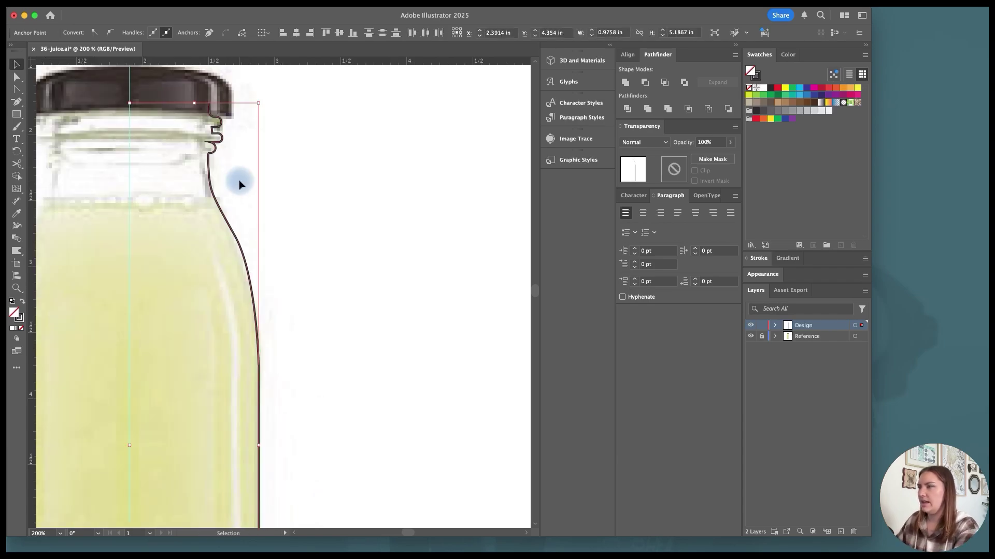
pyautogui.scroll(-10, 239, 179)
pyautogui.scroll(-5, 239, 179)
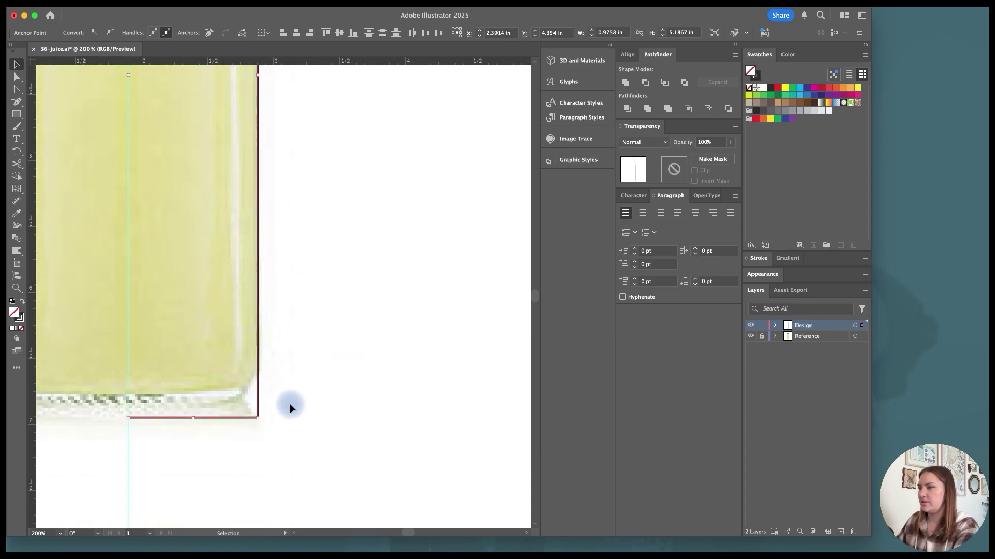
pyautogui.hscroll(-5, 279, 405)
pyautogui.press('a')
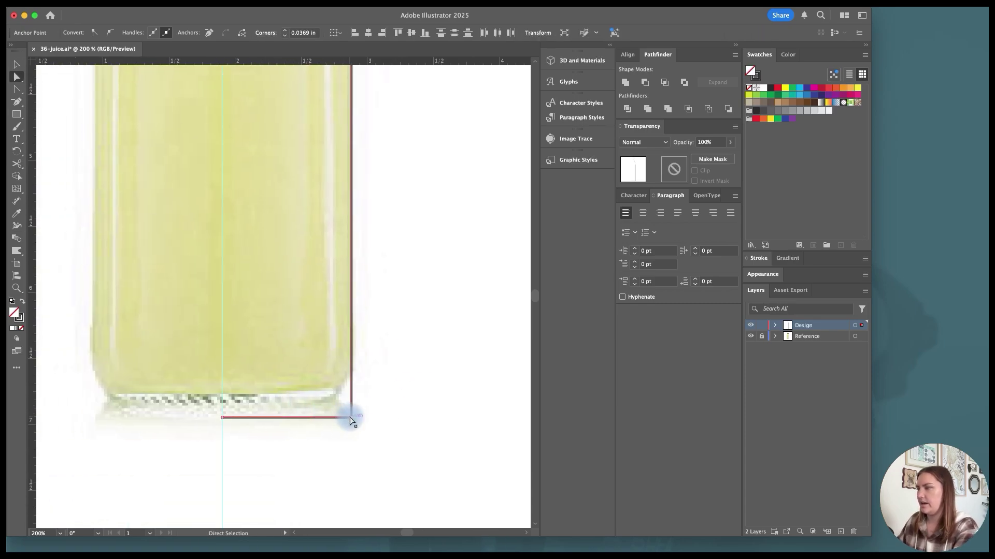
pyautogui.click(347, 416)
pyautogui.moveTo(346, 415); pyautogui.dragTo(320, 391)
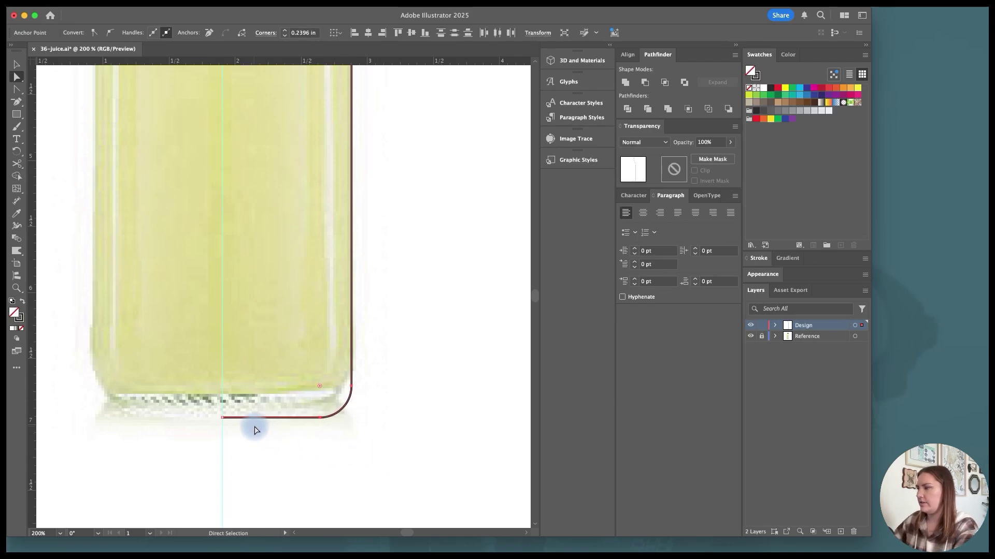
pyautogui.press('v')
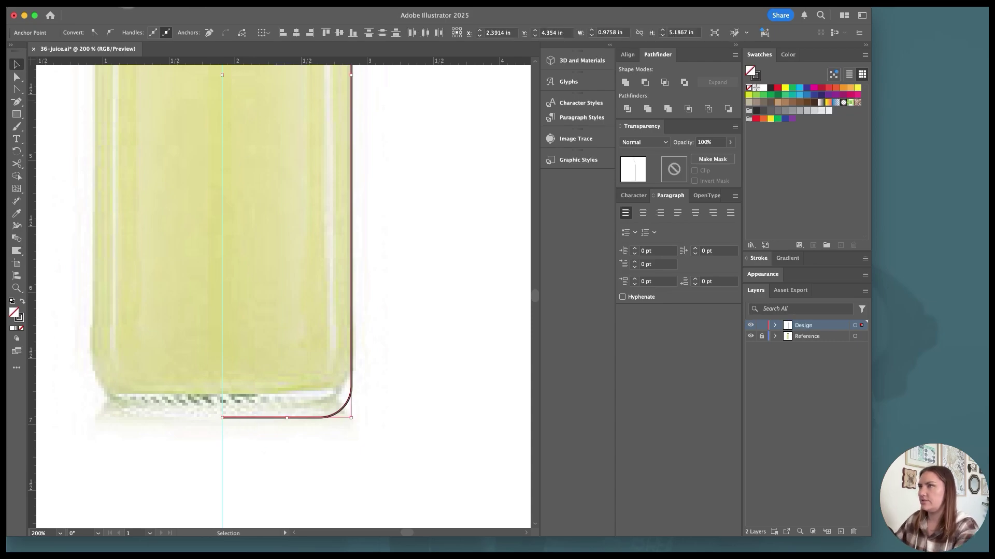
# Offset the bottle profile path by 0.05 in with Miter joins and a miter limit of 4.
pyautogui.click(132, 3)
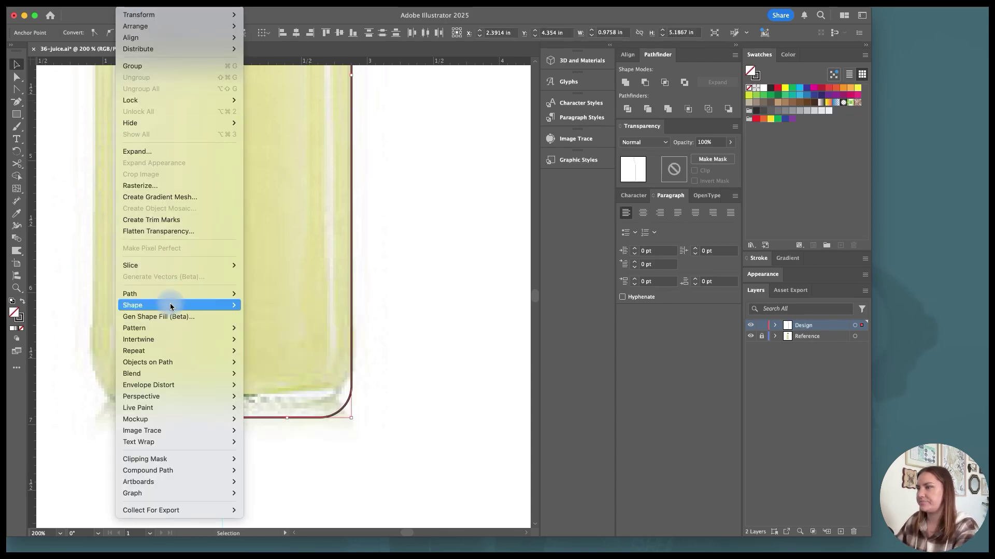
pyautogui.moveTo(156, 294)
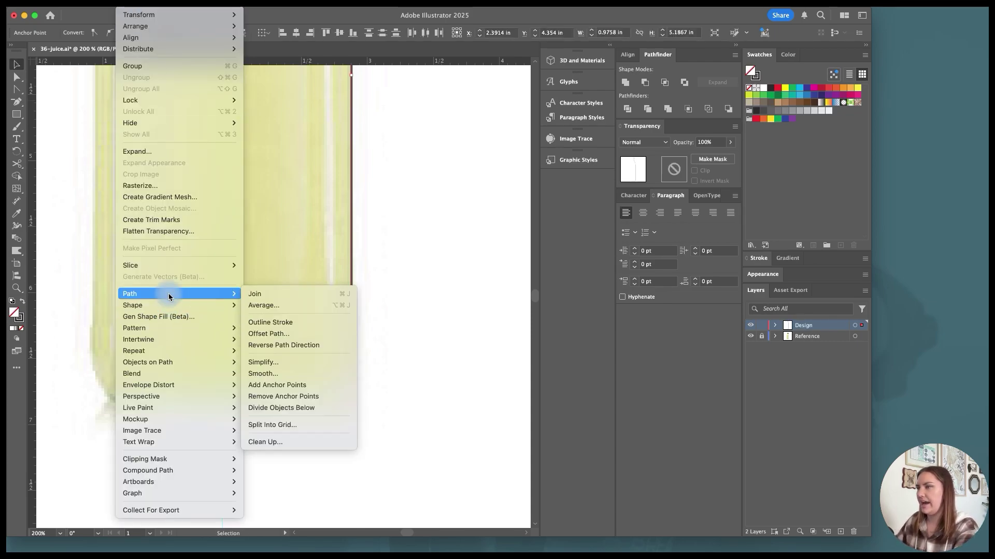
pyautogui.click(275, 334)
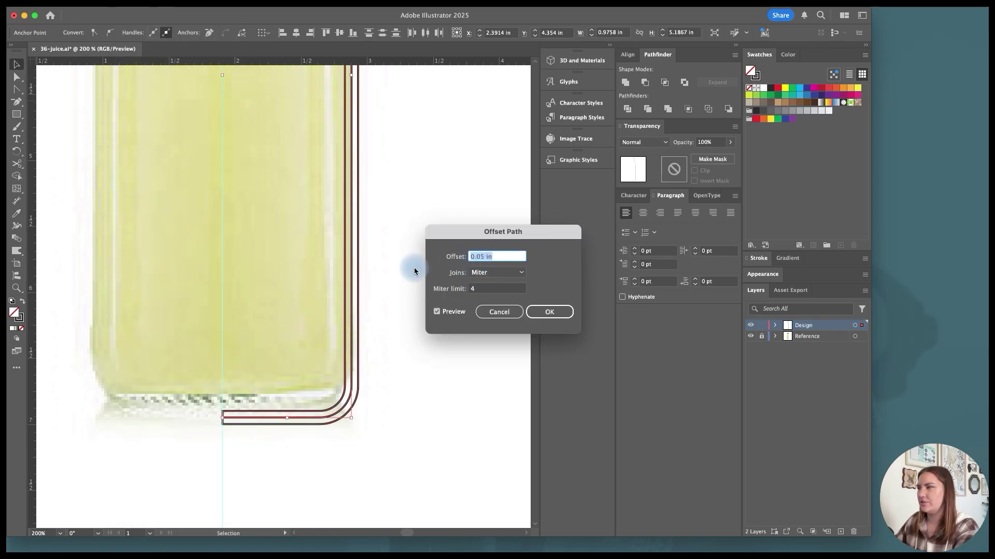
pyautogui.click(536, 313)
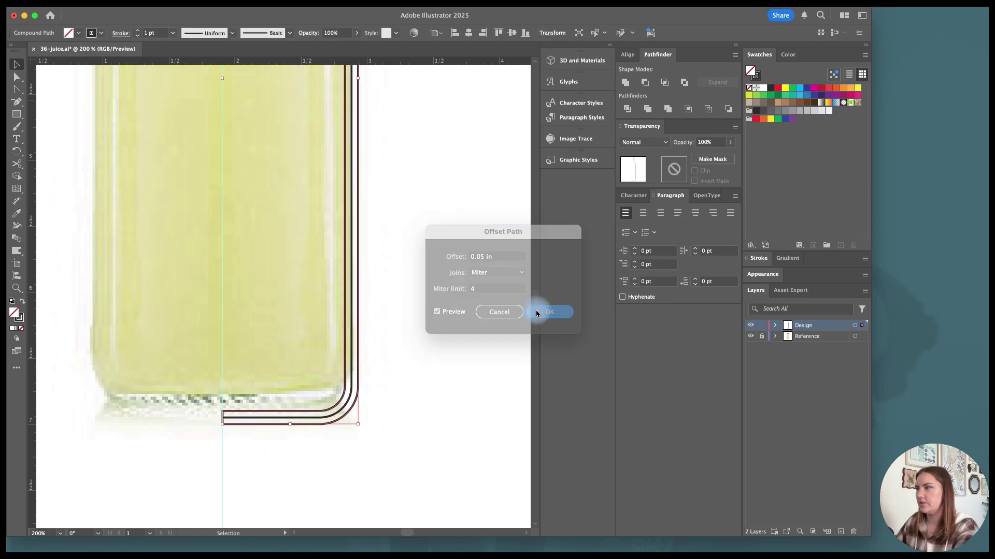
# Cut the offset outline with Scissors at the base and at the neck, and delete its outer line.
pyautogui.click(17, 164)
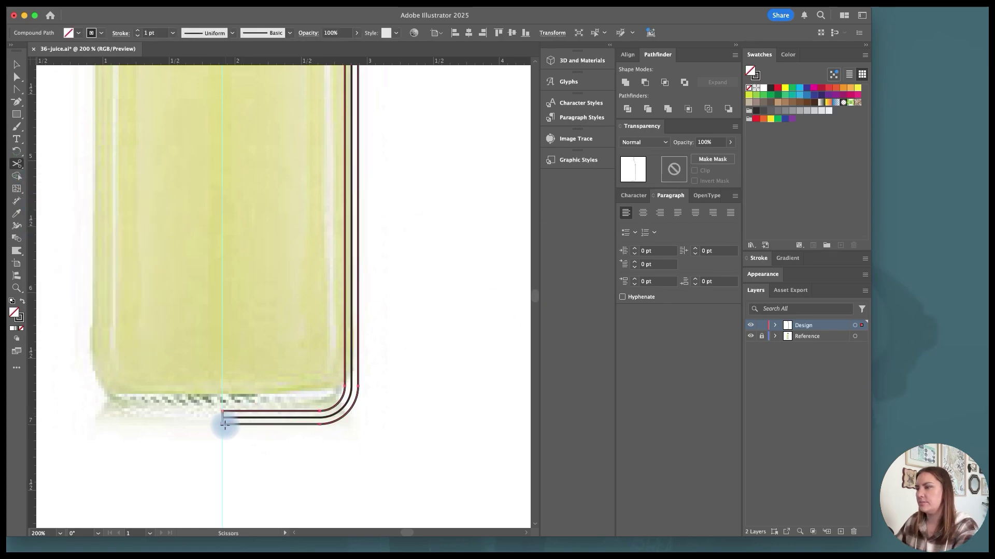
pyautogui.click(224, 425)
pyautogui.scroll(10, 344, 413)
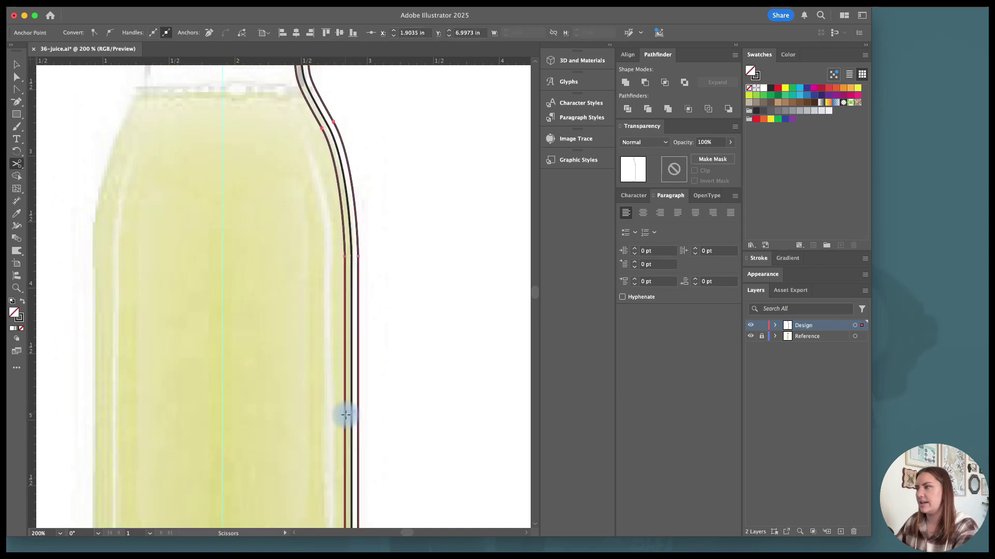
pyautogui.click(310, 152)
pyautogui.press('v')
pyautogui.click(325, 165)
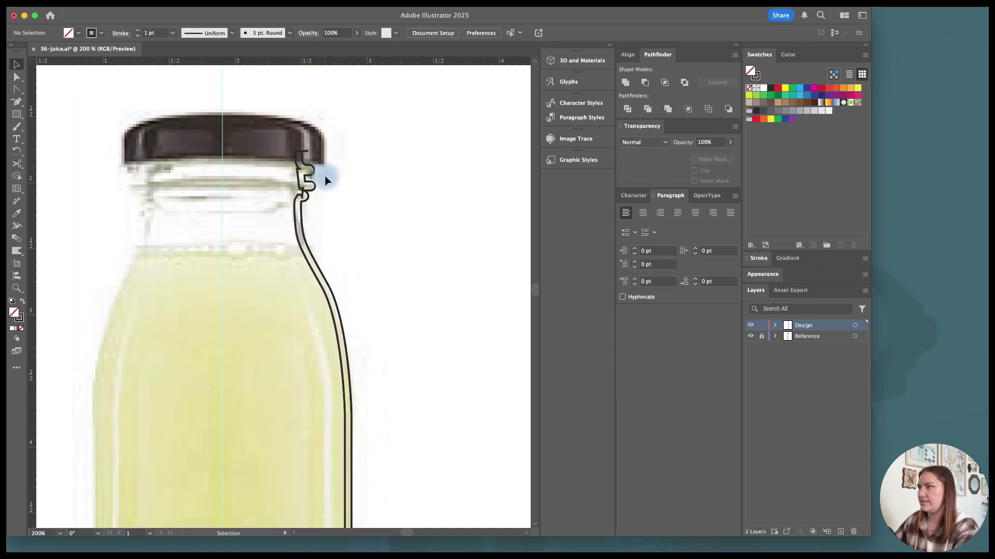
# Remove the inner wall line's extra anchor points beside the neck ridges so it runs straight up into the cap.
pyautogui.press('a')
pyautogui.click(311, 189)
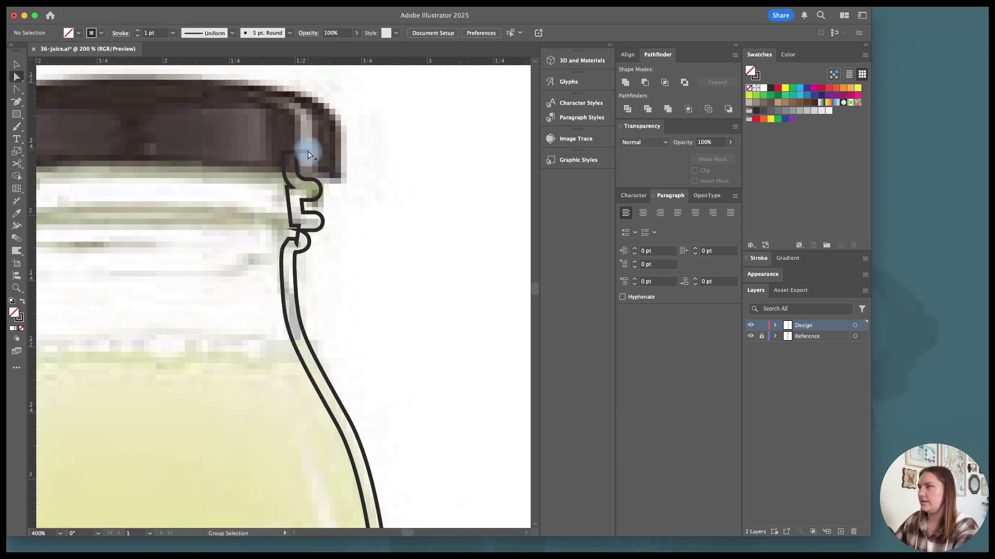
pyautogui.keyDown('alt'); pyautogui.scroll(2, 309, 155); pyautogui.keyUp('alt')
pyautogui.moveTo(309, 155); pyautogui.dragTo(290, 155)
pyautogui.keyDown('alt'); pyautogui.scroll(-2, 311, 178); pyautogui.keyUp('alt')
pyautogui.scroll(-5, 313, 185)
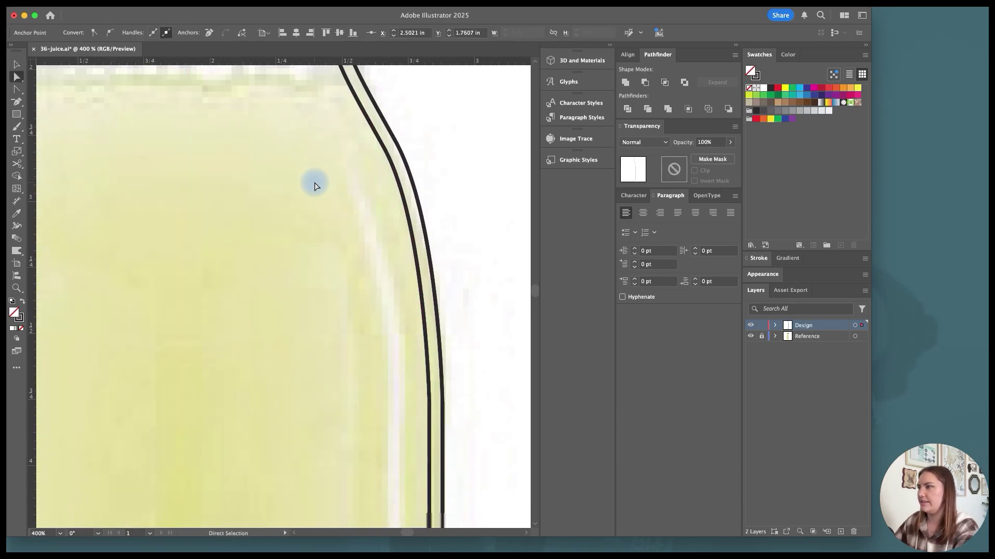
pyautogui.scroll(-2, 313, 184)
pyautogui.scroll(10, 313, 182)
pyautogui.press('p')
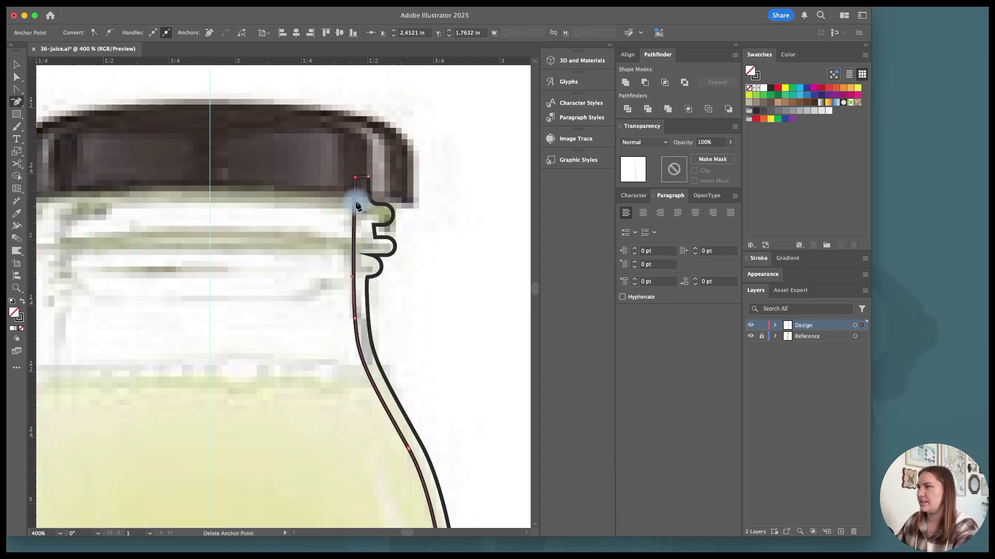
# Round the remaining sharp corners between the outer profile's neck ridges to about 0.017 in.
pyautogui.press('a')
pyautogui.click(386, 263)
pyautogui.moveTo(384, 263); pyautogui.dragTo(378, 223)
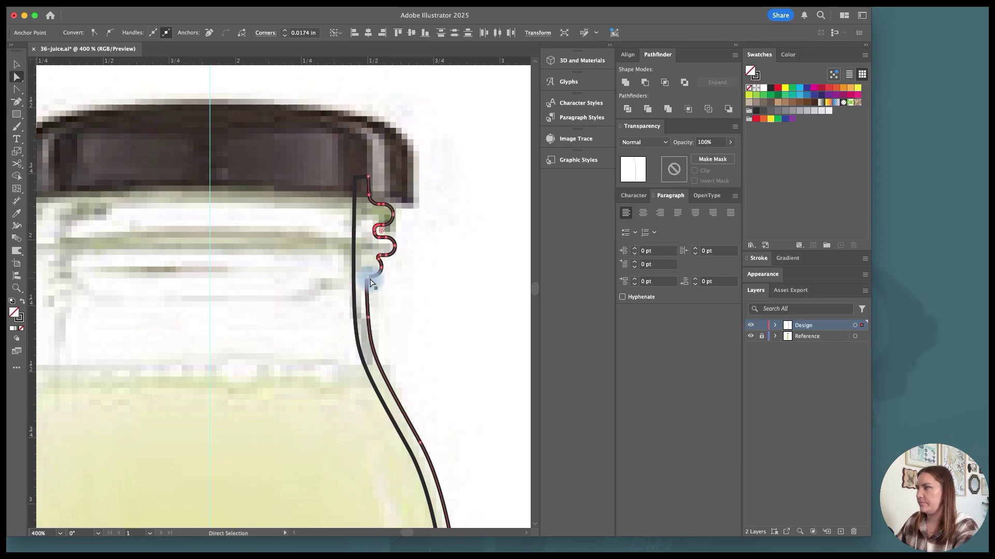
pyautogui.hotkey('shift', 'c')
pyautogui.press('v')
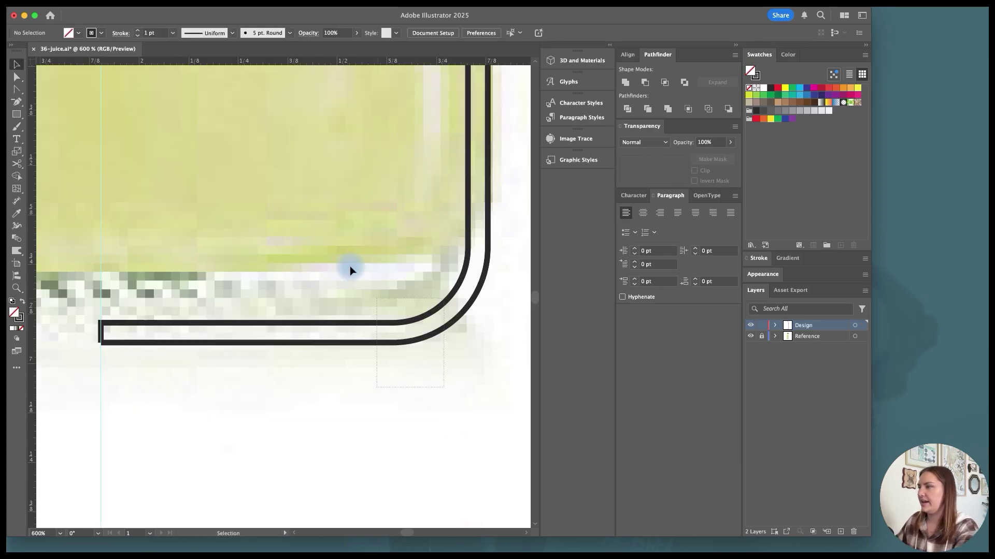
# Swap the stroke and fill of the bottle profile to make the glass wall a solid black shape.
pyautogui.click(377, 305)
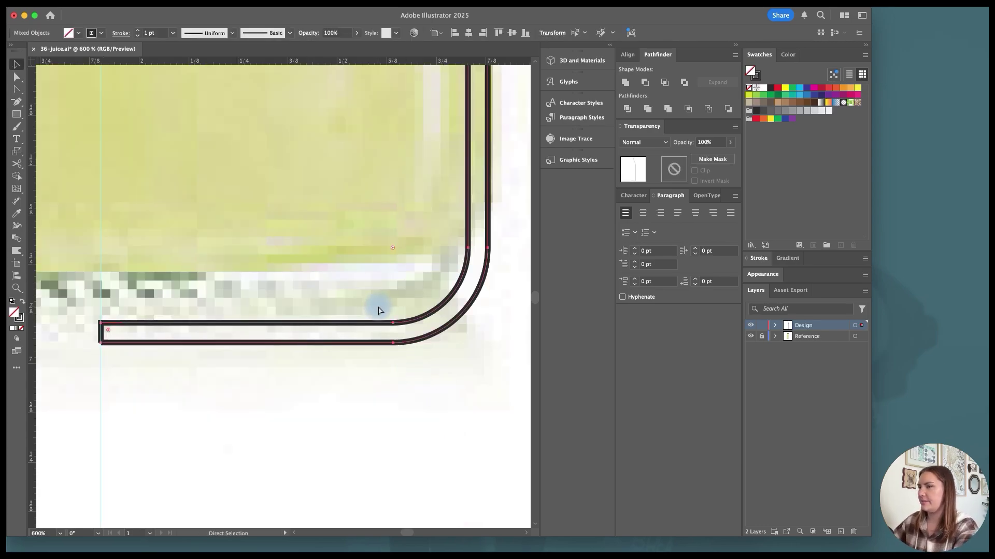
pyautogui.hotkey('shift', 'x')
pyautogui.press('super+shift+a')
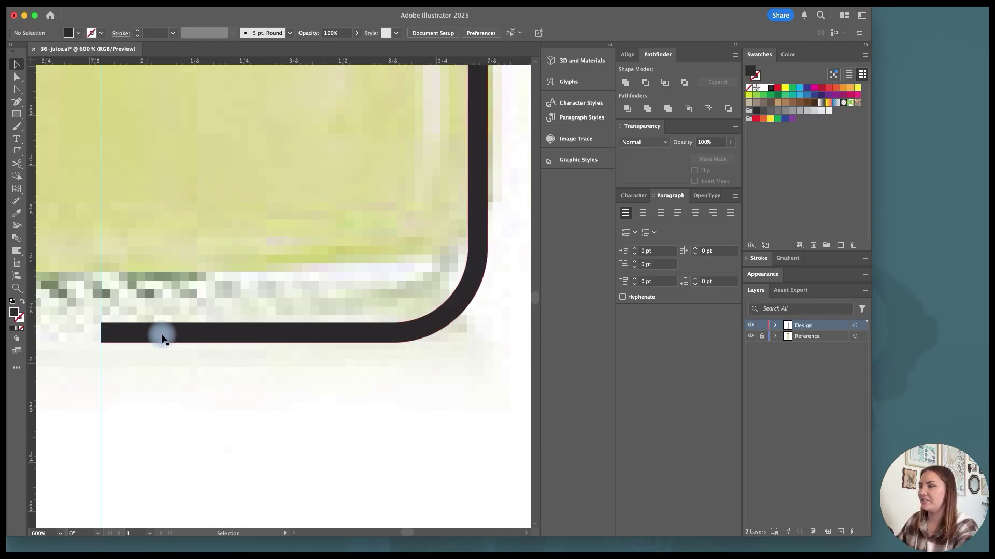
# Thicken the bottle's base by raising the inner line's anchor points up to the bottom of the juice in the photo.
pyautogui.press('super+minus')
pyautogui.press('super+minus')
pyautogui.press('super+minus')
pyautogui.press('super+minus')
pyautogui.press('super+minus')
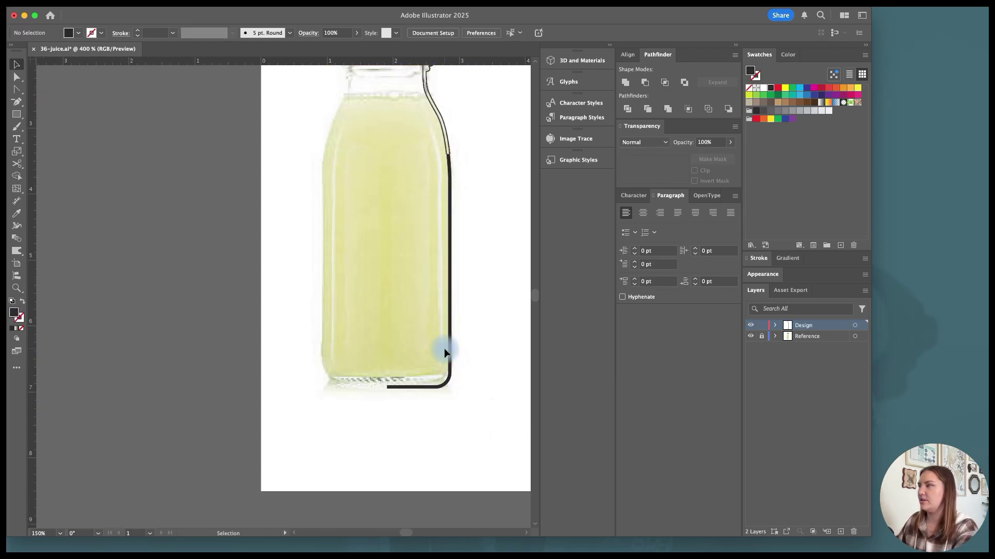
pyautogui.scroll(2, 444, 349)
pyautogui.scroll(-3, 444, 349)
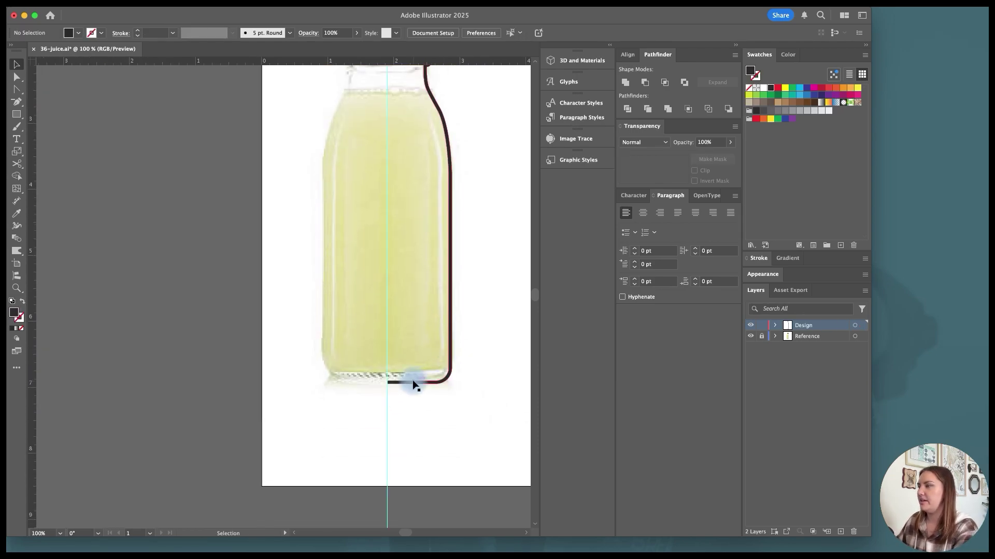
pyautogui.keyDown('alt'); pyautogui.scroll(2, 410, 384); pyautogui.keyUp('alt')
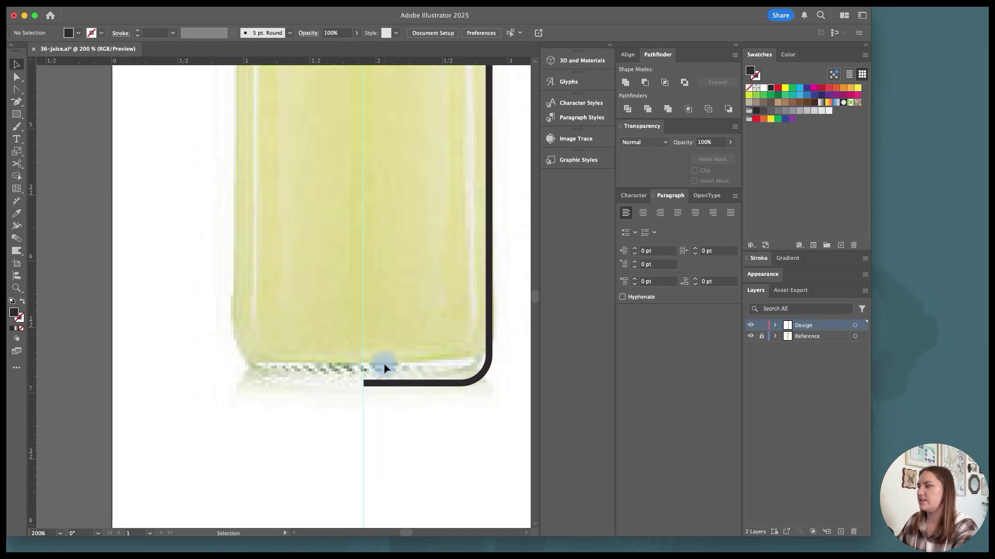
pyautogui.press('a')
pyautogui.click(365, 383)
pyautogui.keyDown('shift'); pyautogui.click(460, 383); pyautogui.keyUp('shift')
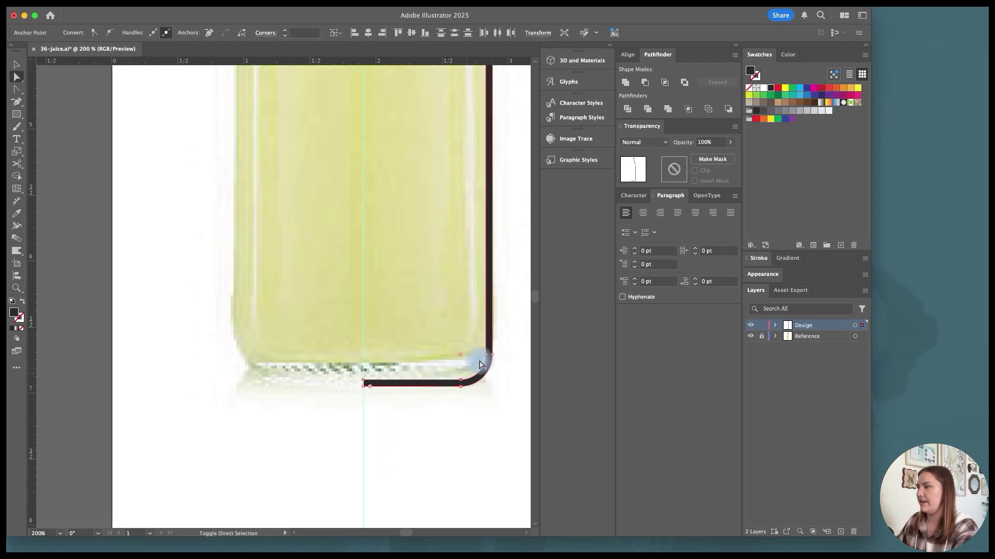
pyautogui.keyDown('shift'); pyautogui.click(489, 357); pyautogui.keyUp('shift')
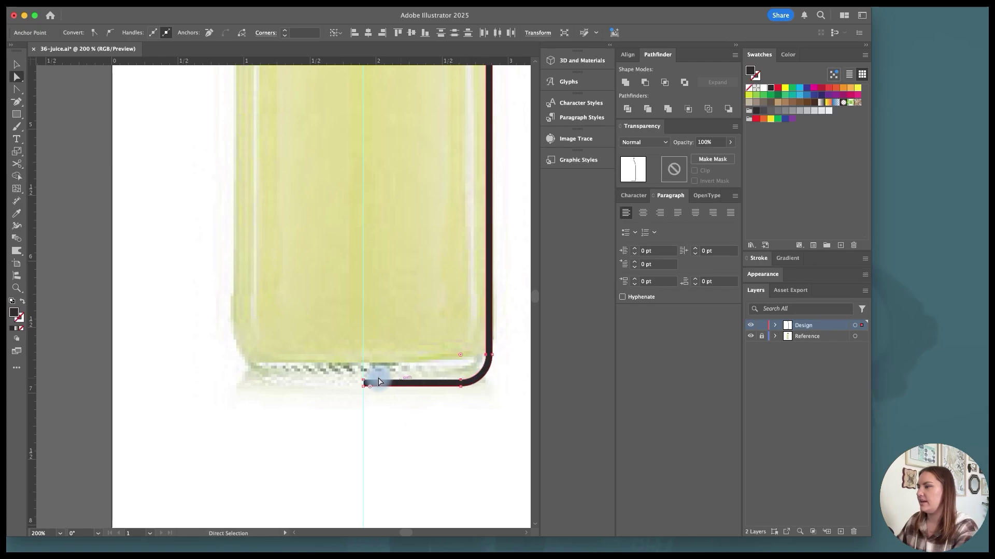
pyautogui.keyDown('shift'); pyautogui.moveTo(366, 384); pyautogui.dragTo(368, 361); pyautogui.keyUp('shift')
pyautogui.press('v')
pyautogui.click(459, 403)
# Trace the cap's half profile from the centre guide with the Pen tool, about 0.37 in tall, and swap its fill to a stroke.
pyautogui.keyDown('alt'); pyautogui.scroll(-1, 460, 401); pyautogui.keyUp('alt')
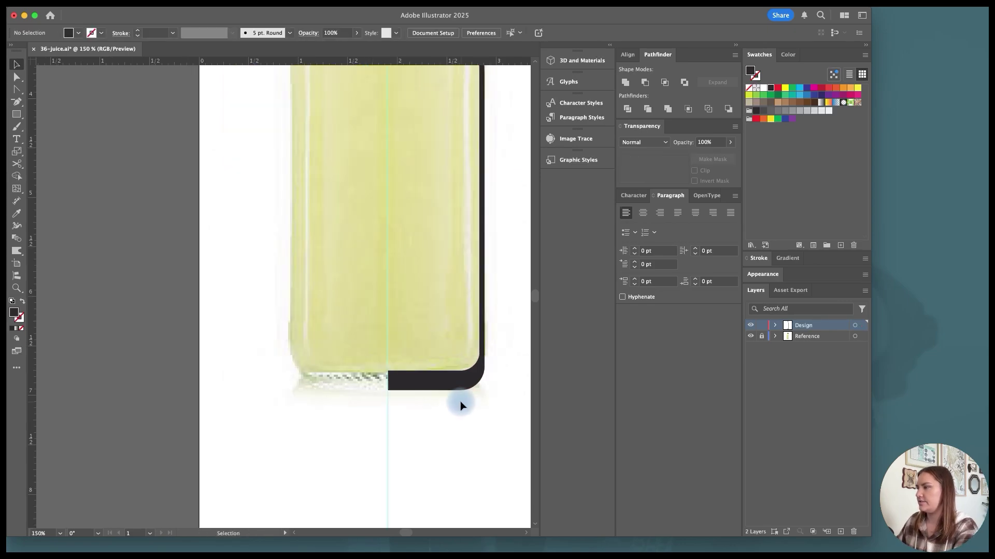
pyautogui.scroll(10, 471, 276)
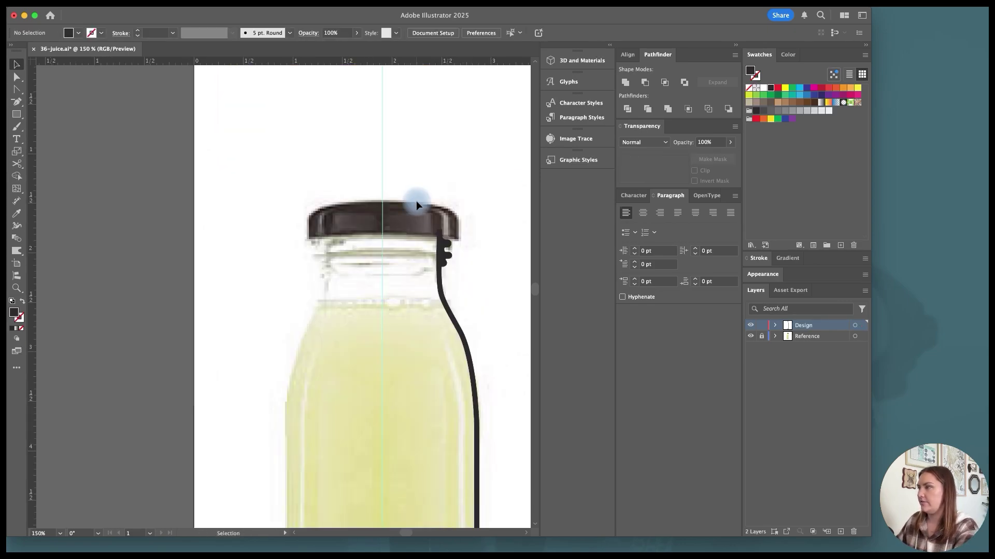
pyautogui.press('p')
pyautogui.press('super+equal')
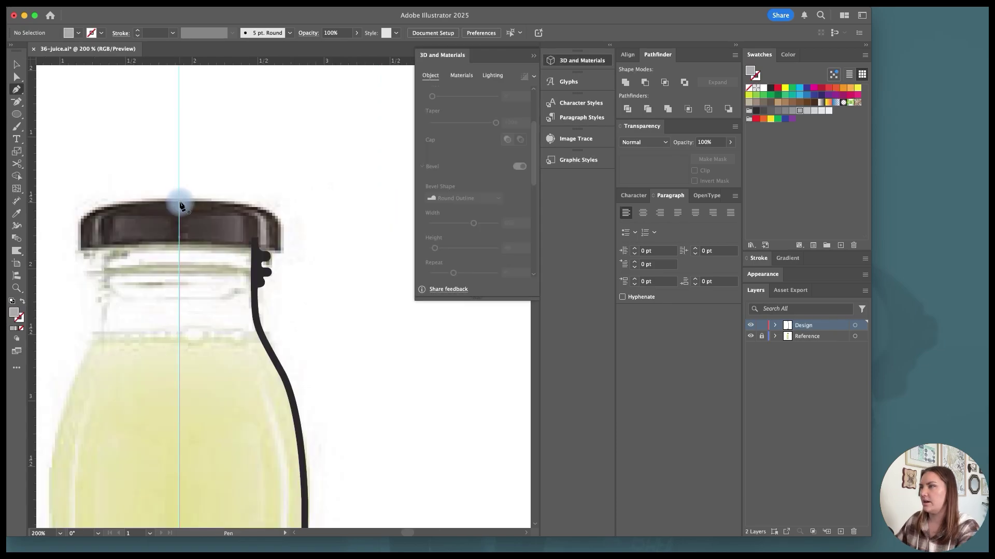
pyautogui.click(179, 202)
pyautogui.click(281, 202)
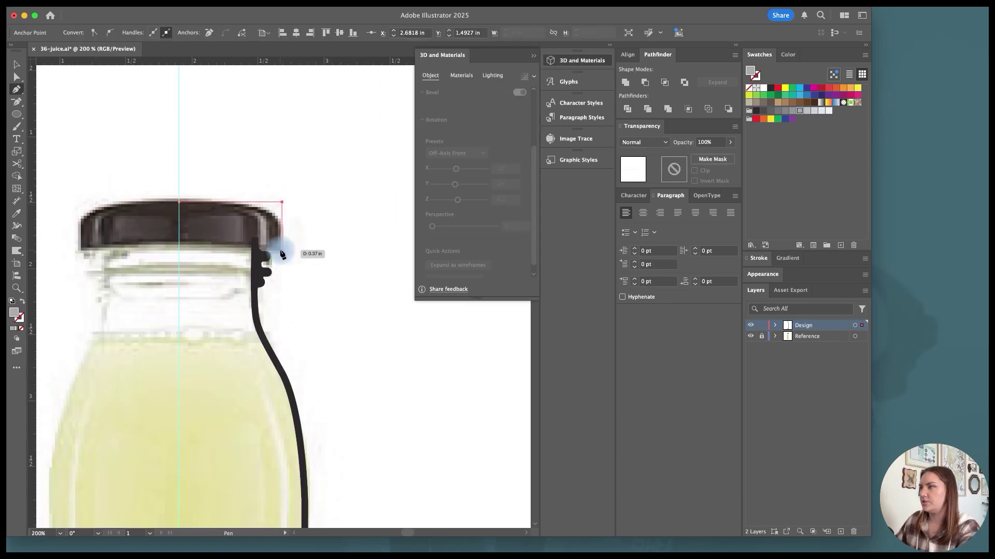
pyautogui.click(282, 251)
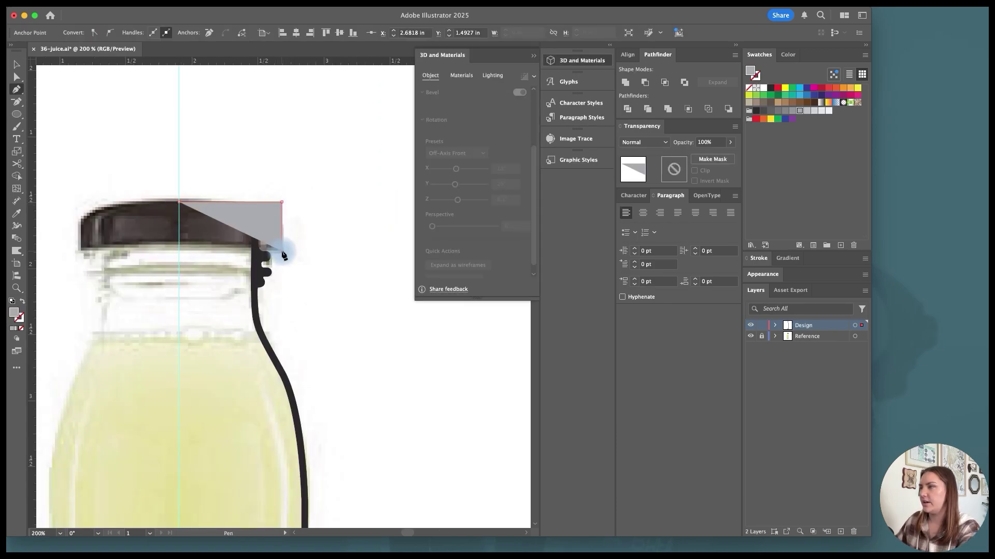
pyautogui.click(270, 251)
pyautogui.click(270, 212)
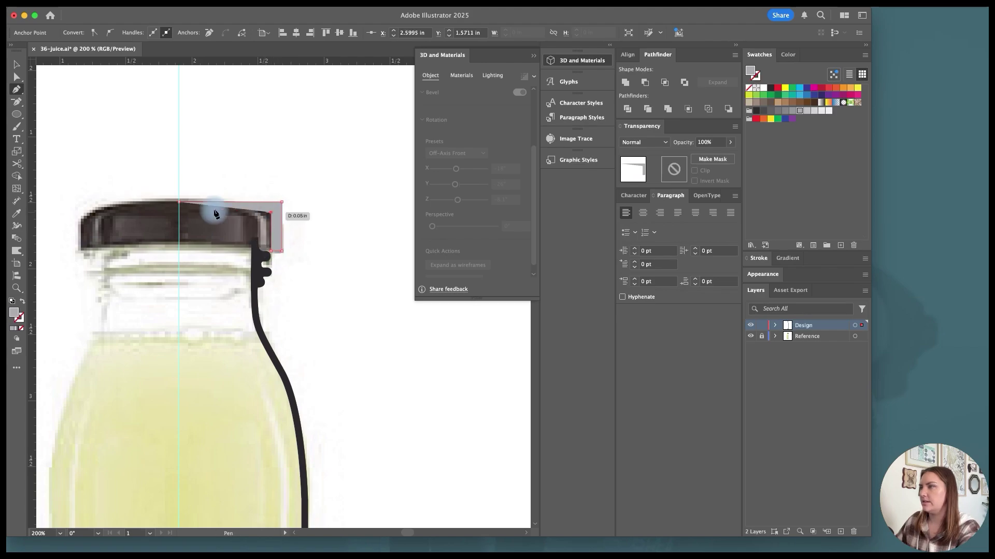
pyautogui.click(180, 203)
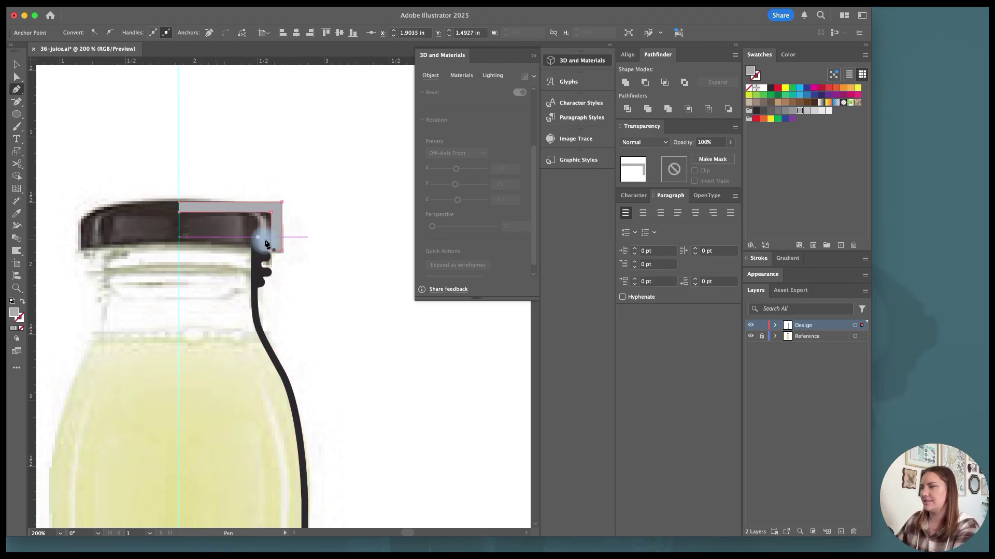
pyautogui.press('v')
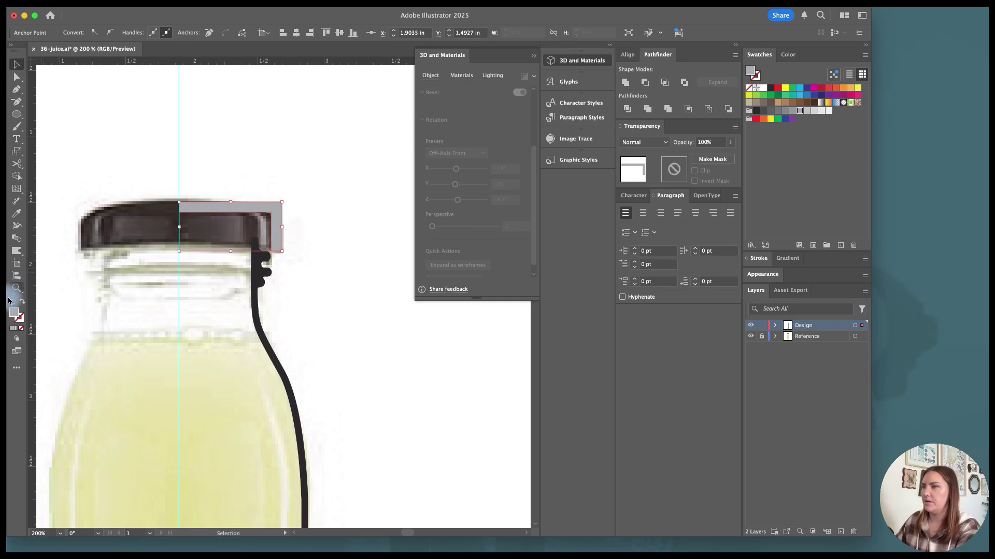
pyautogui.click(22, 304)
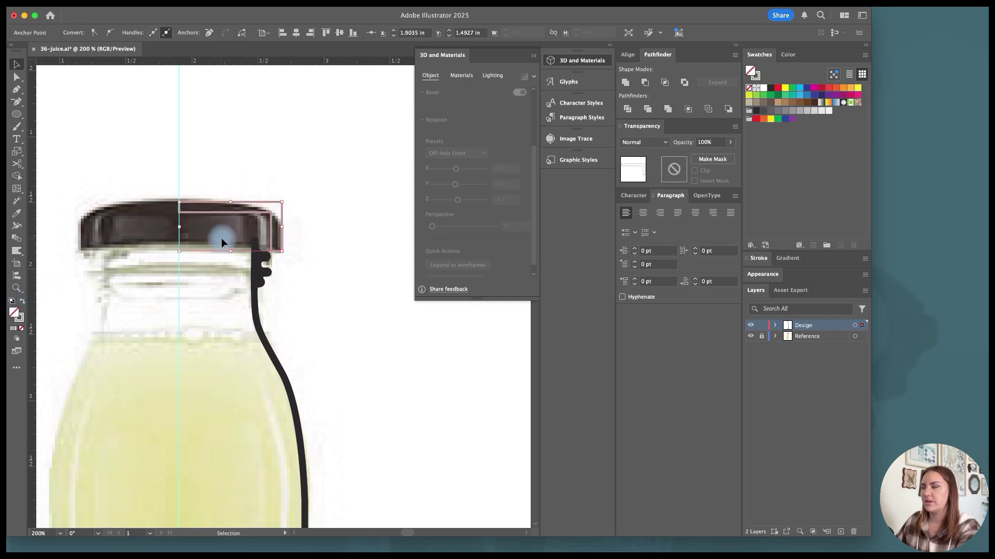
# Round the outer and inner shoulder corners of the cap profile to follow the photographed lid.
pyautogui.hscroll(-1, 281, 229)
pyautogui.press('a')
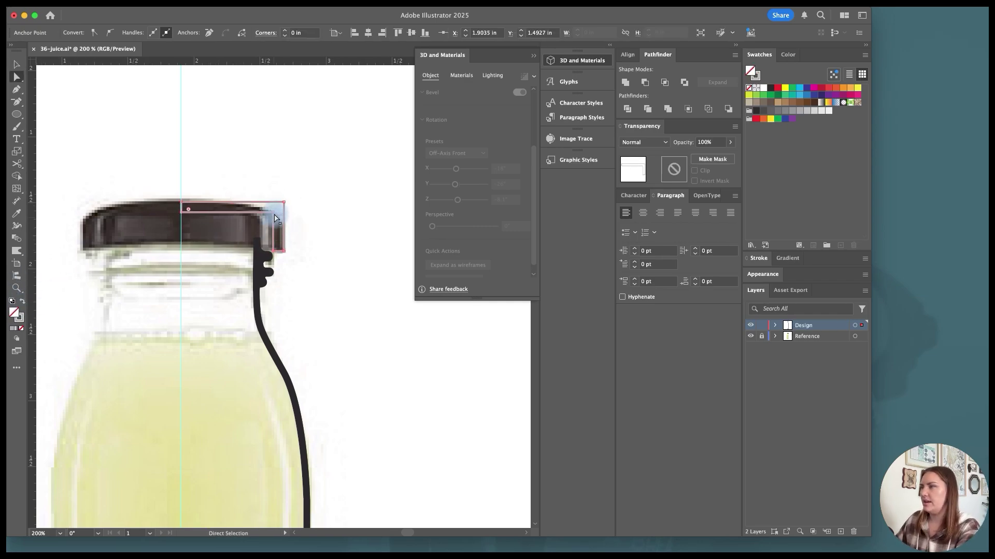
pyautogui.click(286, 206)
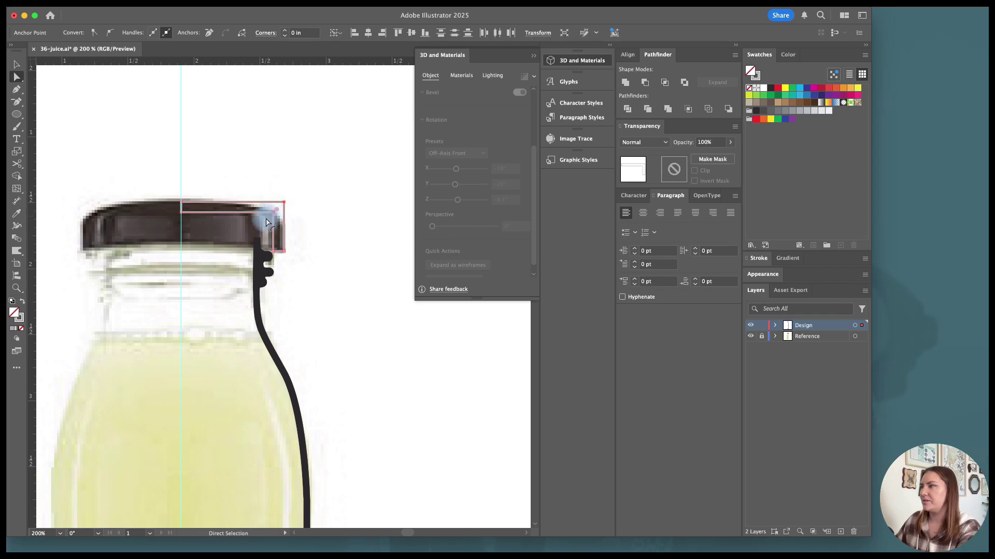
pyautogui.moveTo(266, 220); pyautogui.dragTo(234, 244)
pyautogui.moveTo(251, 202)
pyautogui.mouseDown()
pyautogui.moveTo(232, 203)
pyautogui.moveTo(267, 202)
pyautogui.mouseUp()
# Raise the cap's inner top edge to make the lid thinner, and round its lower rim corners to about 0.026 in.
pyautogui.click(238, 218)
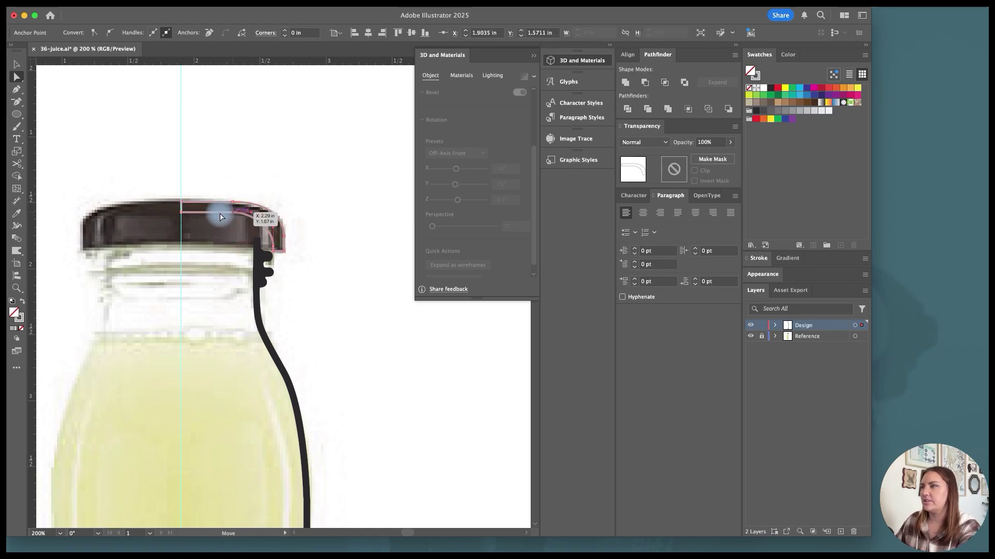
pyautogui.click(184, 216)
pyautogui.moveTo(184, 217); pyautogui.dragTo(273, 246)
pyautogui.keyDown('alt'); pyautogui.scroll(2, 287, 256); pyautogui.keyUp('alt')
pyautogui.keyDown('alt'); pyautogui.scroll(2, 286, 257); pyautogui.keyUp('alt')
pyautogui.keyDown('alt'); pyautogui.scroll(-1, 313, 277); pyautogui.keyUp('alt')
pyautogui.keyDown('alt'); pyautogui.scroll(-2, 312, 277); pyautogui.keyUp('alt')
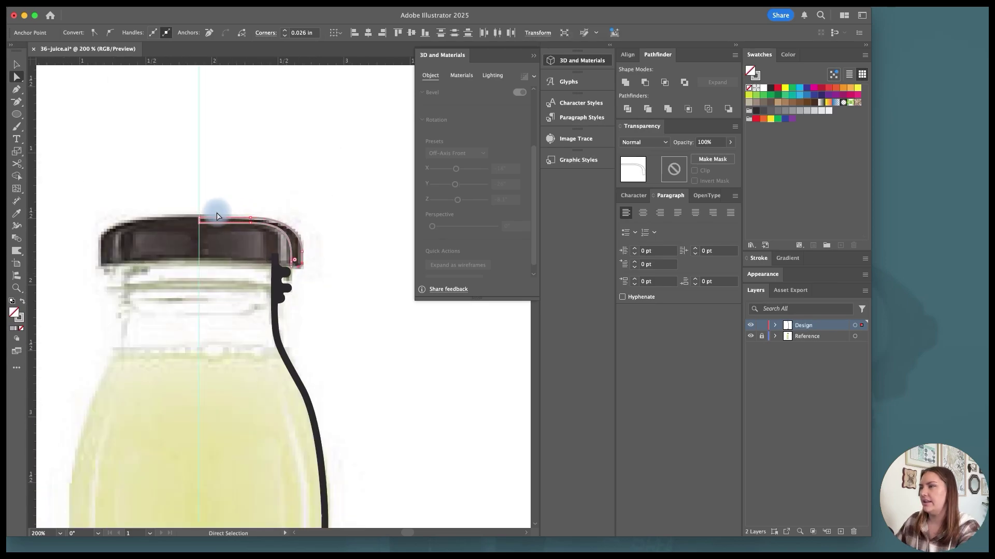
# Add an anchor point on the cap's upper edge and adjust that edge near the centre guide to match the photo.
pyautogui.keyDown('alt'); pyautogui.scroll(1, 217, 216); pyautogui.keyUp('alt')
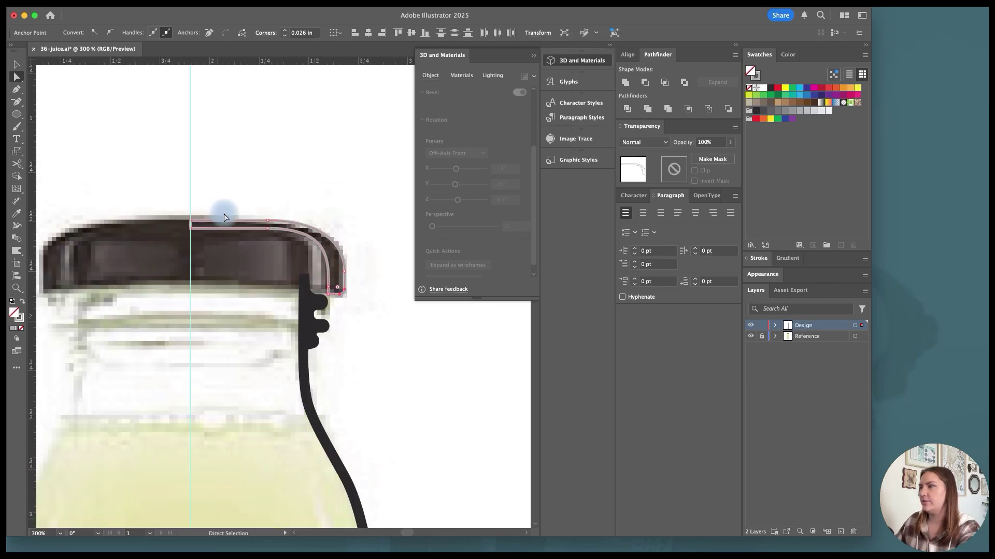
pyautogui.press('+')
pyautogui.click(253, 221)
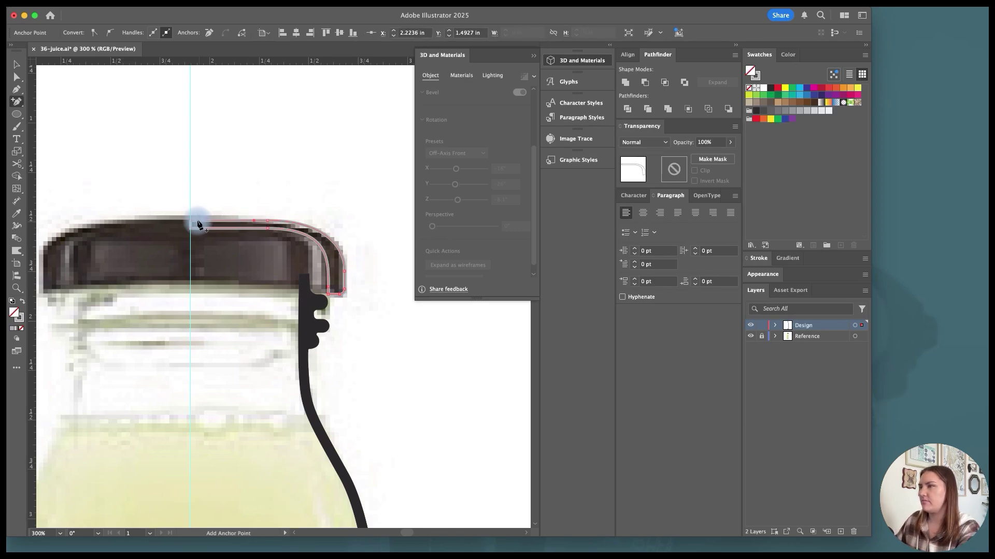
pyautogui.keyDown('alt'); pyautogui.scroll(2, 197, 223); pyautogui.keyUp('alt')
pyautogui.keyDown('super'); pyautogui.click(185, 221); pyautogui.keyUp('super')
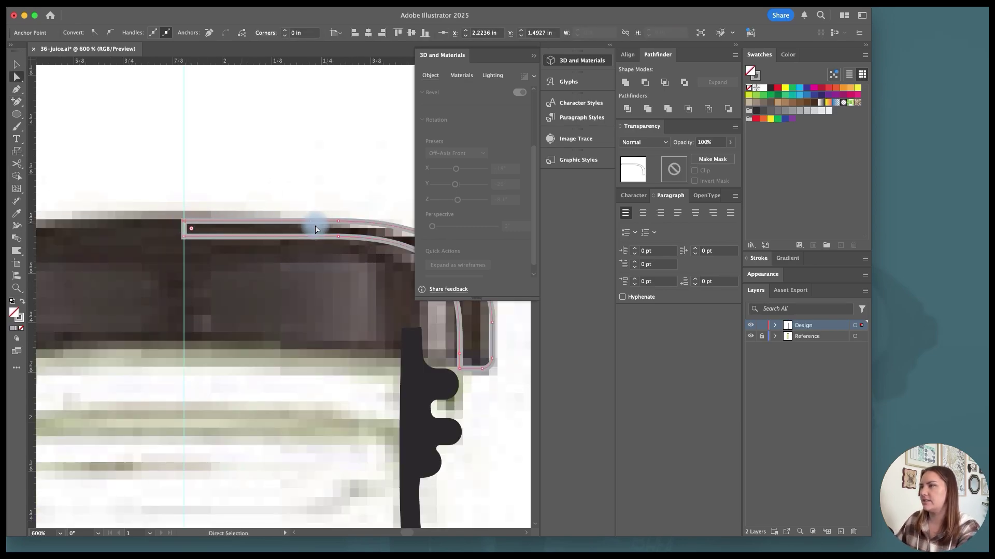
pyautogui.keyDown('shift'); pyautogui.moveTo(312, 222); pyautogui.dragTo(311, 225); pyautogui.keyUp('shift')
pyautogui.click(311, 225)
# Give the bottle wall shape a light gray fill with no stroke.
pyautogui.press('v')
pyautogui.keyDown('alt'); pyautogui.scroll(-4, 325, 237); pyautogui.keyUp('alt')
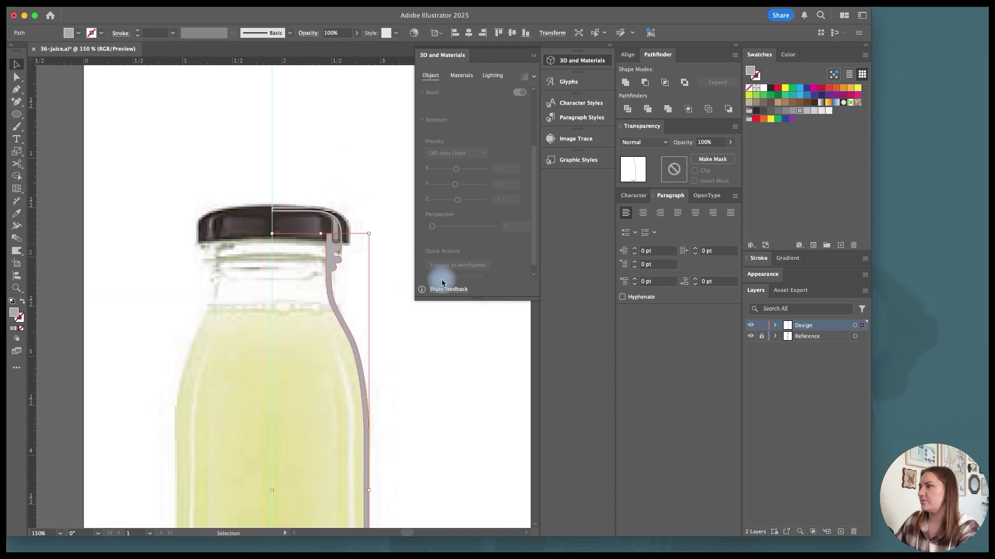
pyautogui.click(403, 318)
pyautogui.scroll(-2, 355, 255)
pyautogui.keyDown('alt'); pyautogui.scroll(-2, 356, 253); pyautogui.keyUp('alt')
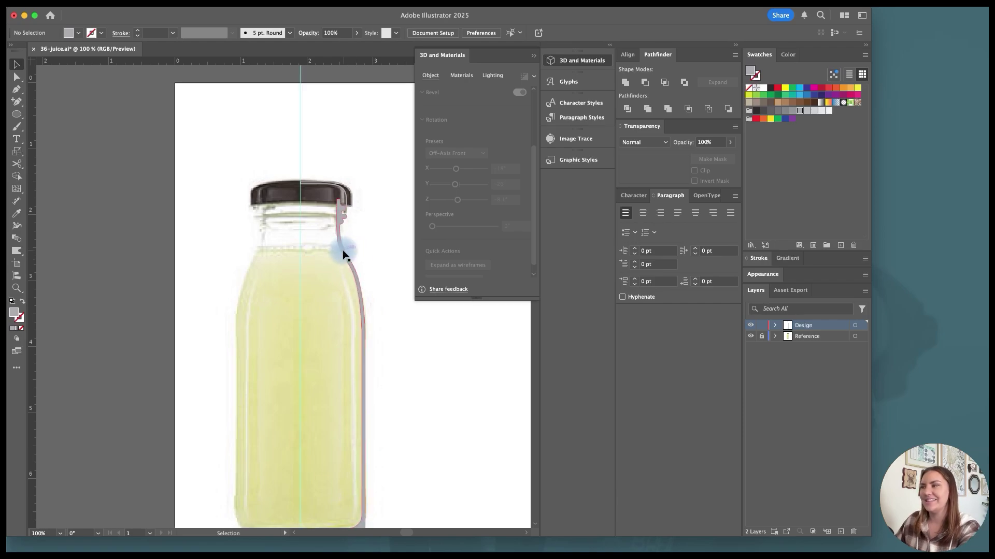
pyautogui.click(343, 249)
pyautogui.scroll(-2, 343, 250)
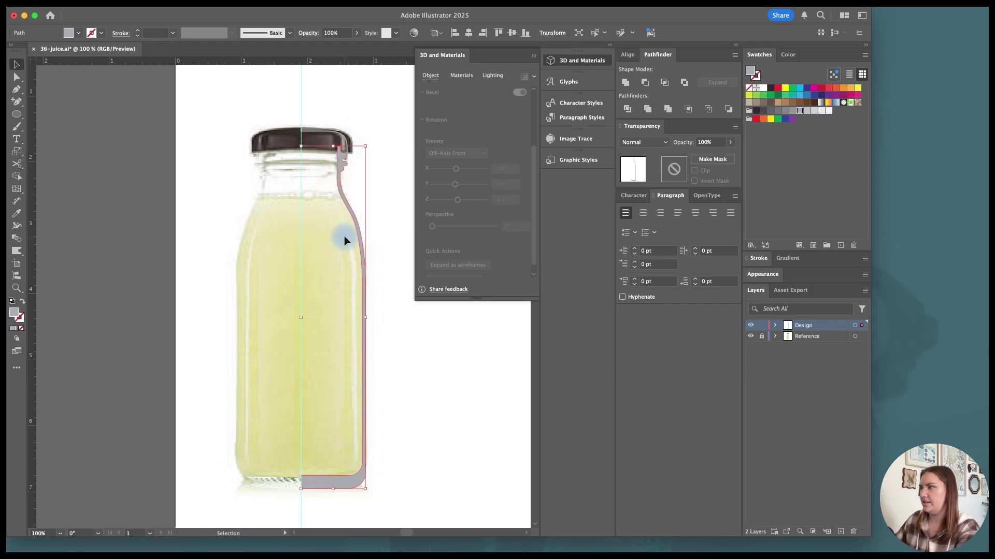
pyautogui.click(363, 211)
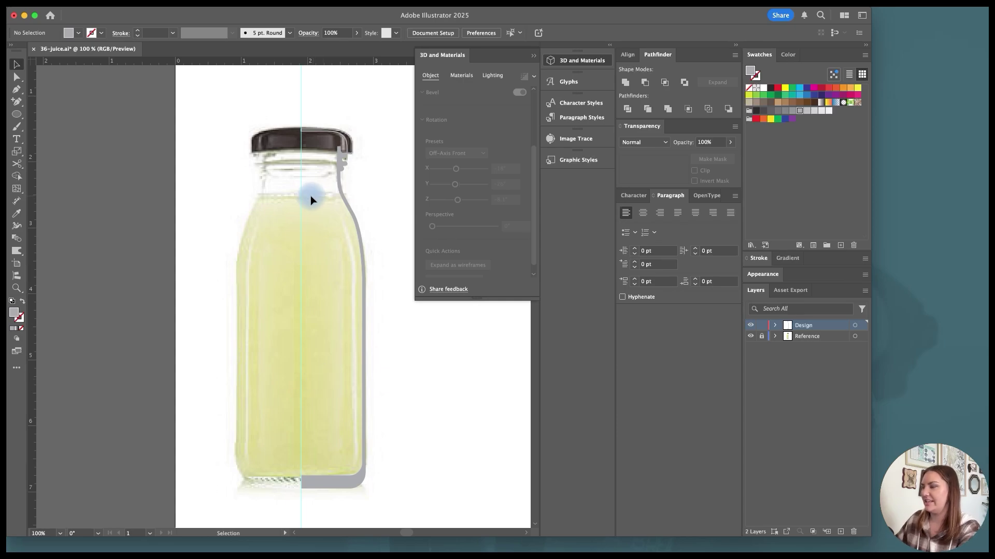
# Draw a rectangle for the juice from the centre guide at the liquid line to the inner base, then narrow it to the glass wall.
pyautogui.press('m')
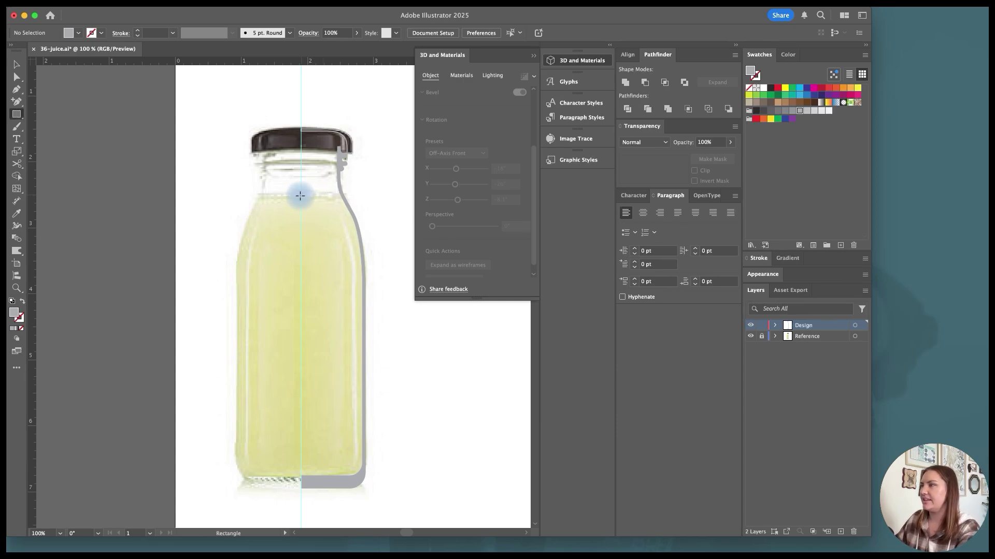
pyautogui.moveTo(301, 195)
pyautogui.mouseDown()
pyautogui.moveTo(360, 378)
pyautogui.moveTo(370, 477)
pyautogui.mouseUp()
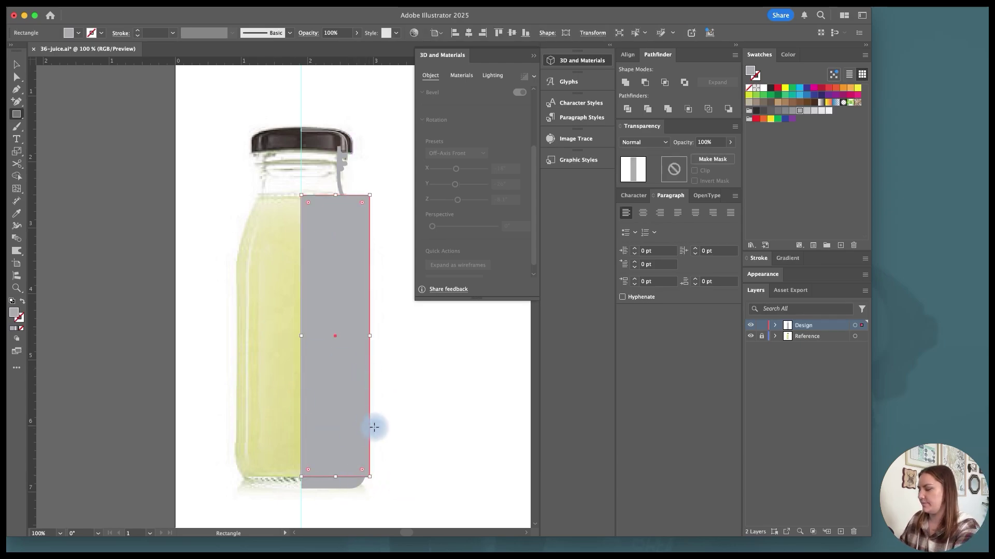
pyautogui.press('v')
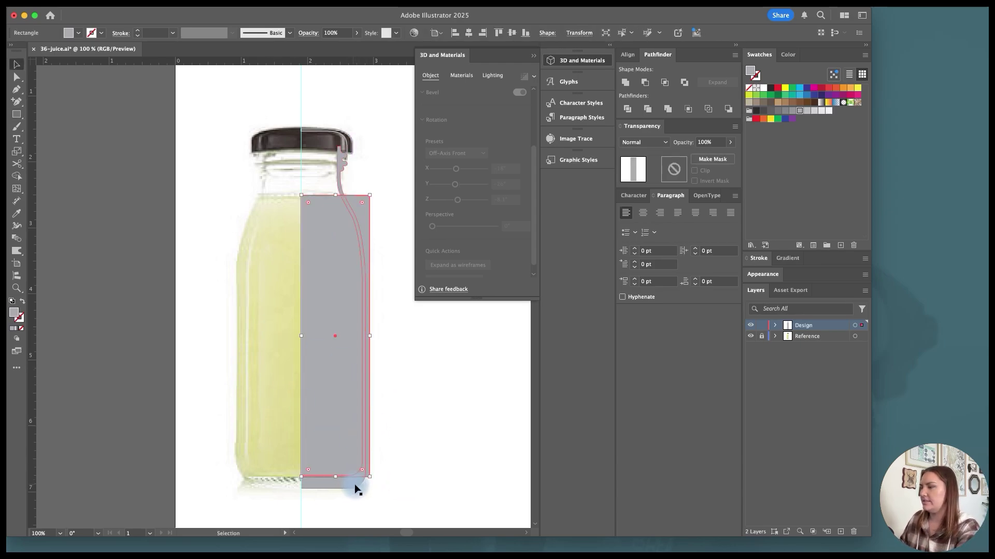
pyautogui.moveTo(370, 337); pyautogui.dragTo(364, 337)
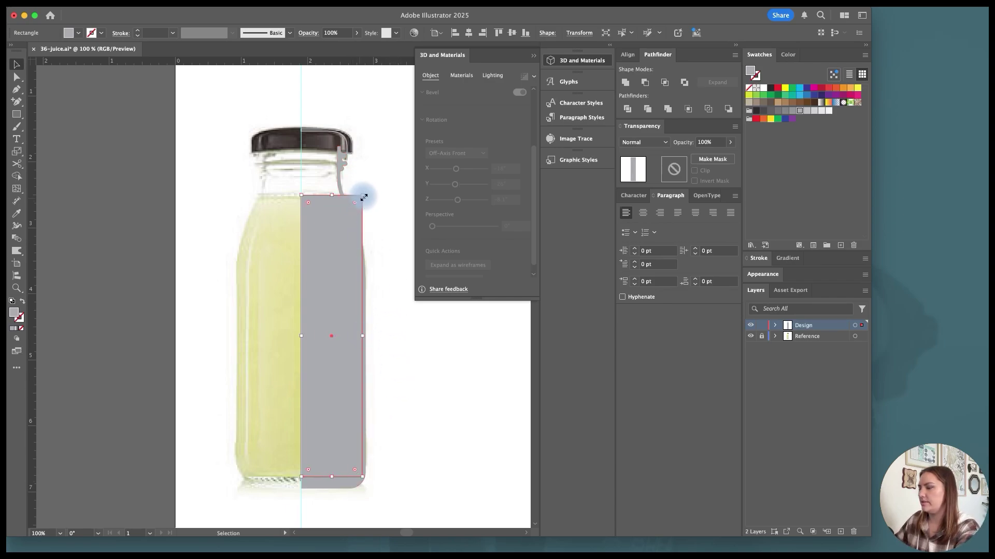
# Reshape the juice rectangle's outer upper corner with an added anchor point so it follows the bottle's shoulder within the glass wall.
pyautogui.press('a')
pyautogui.moveTo(362, 196); pyautogui.dragTo(364, 253)
pyautogui.press('-')
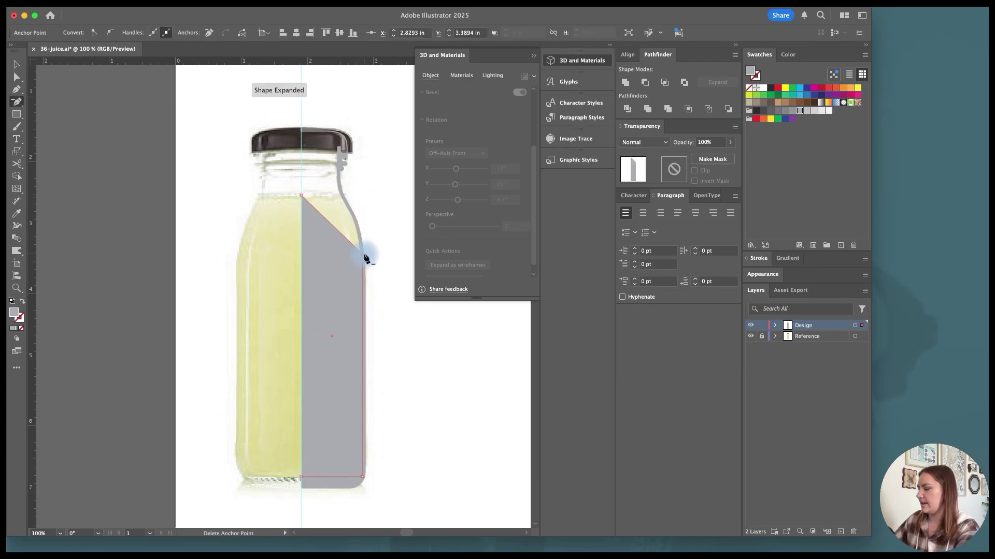
pyautogui.click(334, 228)
pyautogui.press('a')
pyautogui.moveTo(334, 228); pyautogui.dragTo(342, 193)
pyautogui.press('v')
# Trim the juice shape against the bottle wall with Pathfinder, keeping only the part inside the inner glass line.
pyautogui.scroll(-2, 330, 425)
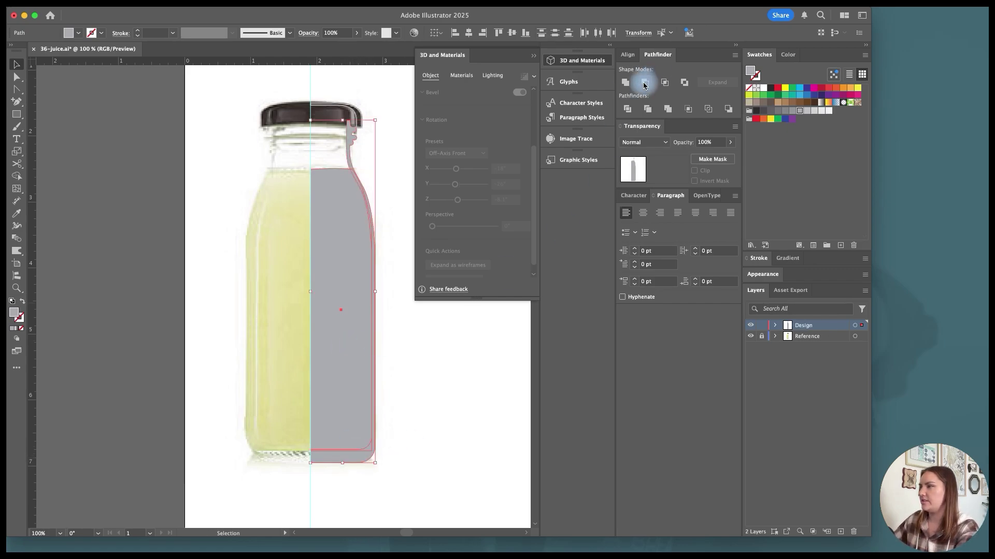
pyautogui.click(628, 109)
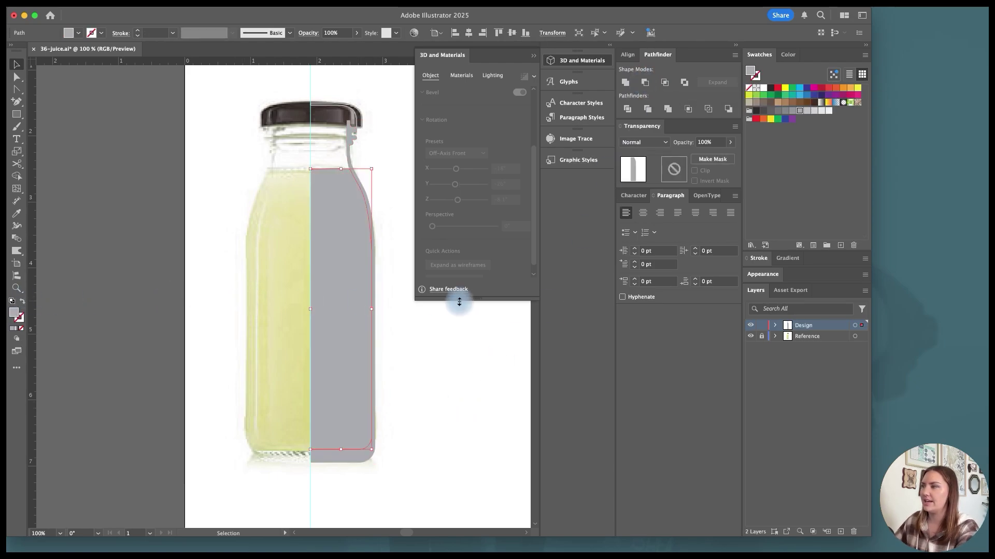
pyautogui.scroll(2, 402, 373)
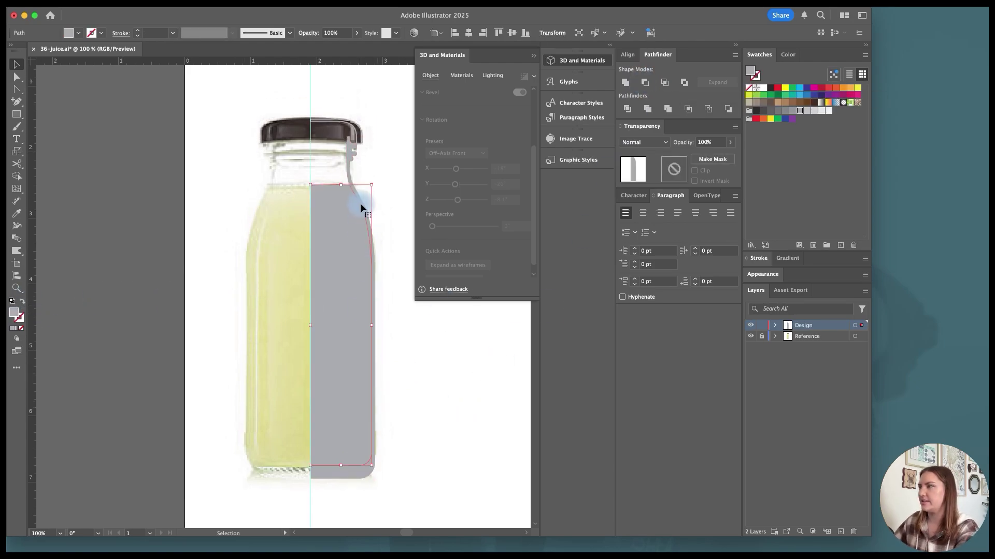
# Add anchor points along the top edge of the juice shape between the centre guide and the glass wall.
pyautogui.keyDown('alt'); pyautogui.scroll(2, 335, 175); pyautogui.keyUp('alt')
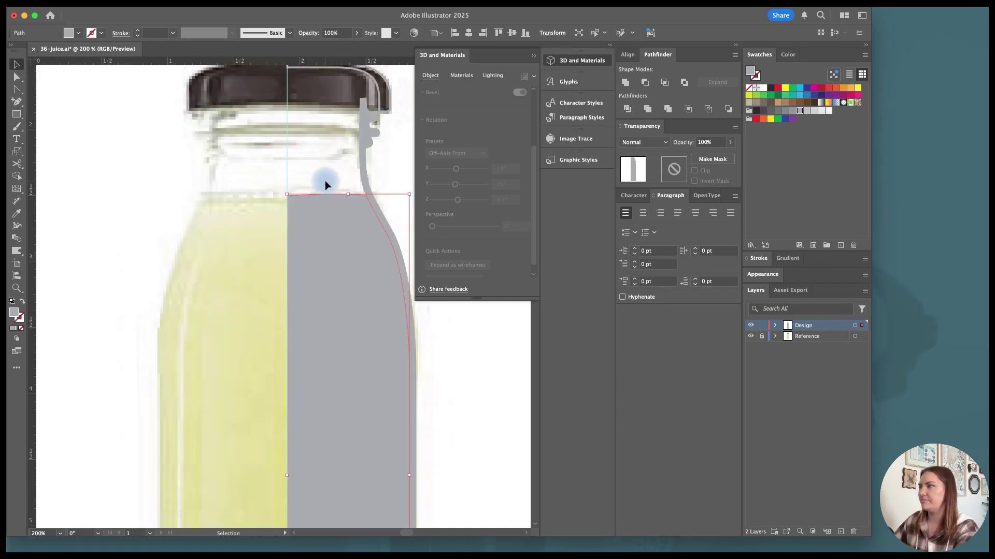
pyautogui.keyDown('alt'); pyautogui.scroll(1, 288, 199); pyautogui.keyUp('alt')
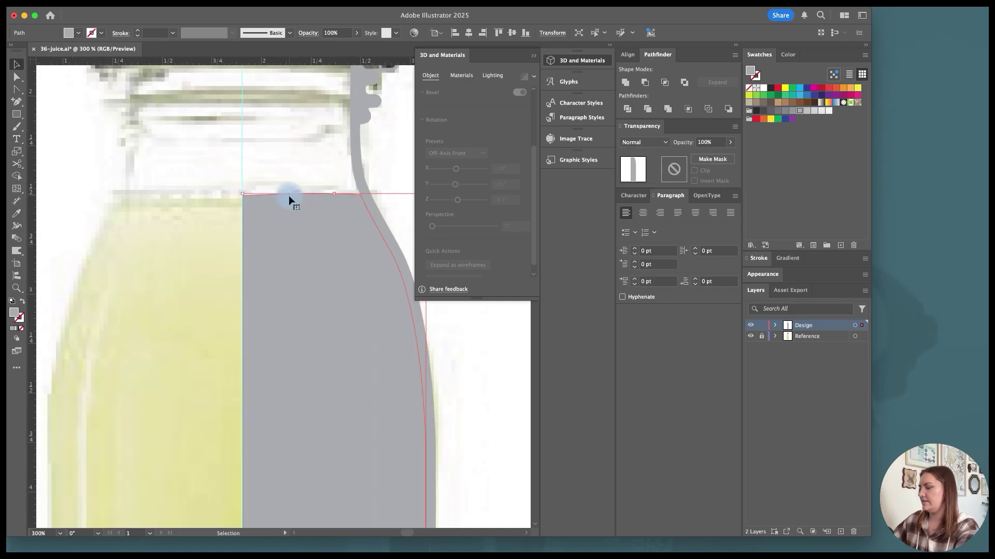
pyautogui.press('p')
pyautogui.click(272, 195)
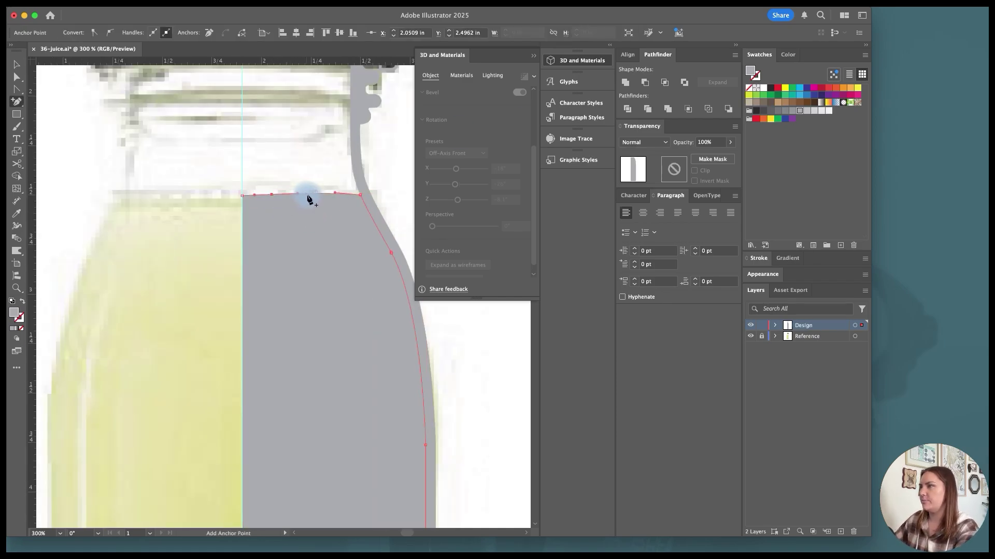
pyautogui.click(333, 194)
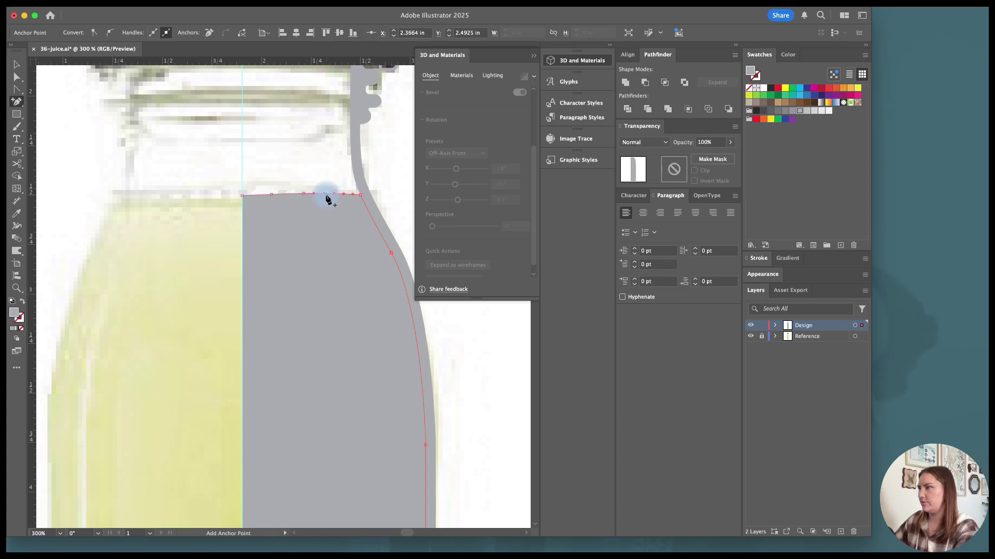
# Shift and curve the anchor points on the juice's top edge to form a gently wavy liquid surface.
pyautogui.click(262, 196)
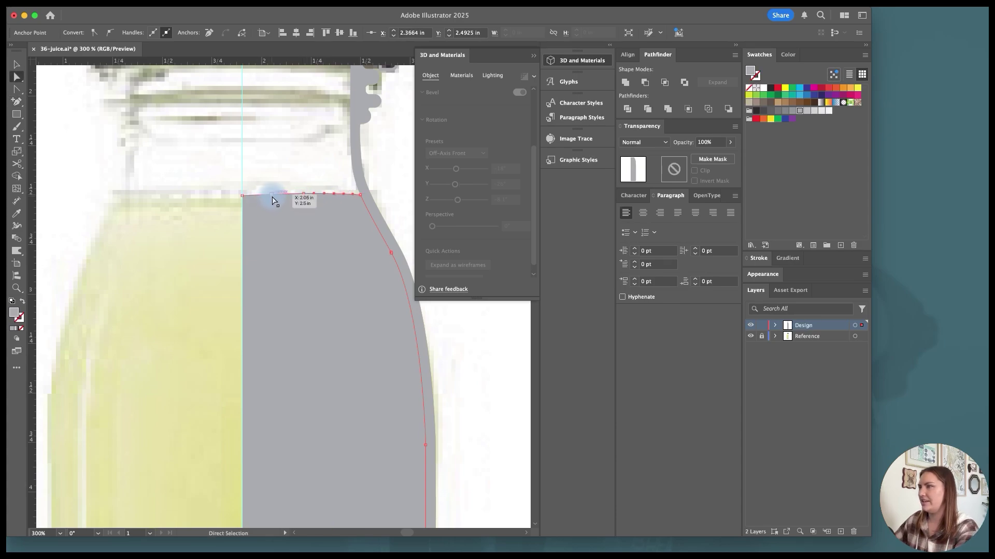
pyautogui.keyDown('alt'); pyautogui.moveTo(277, 200); pyautogui.dragTo(243, 219); pyautogui.keyUp('alt')
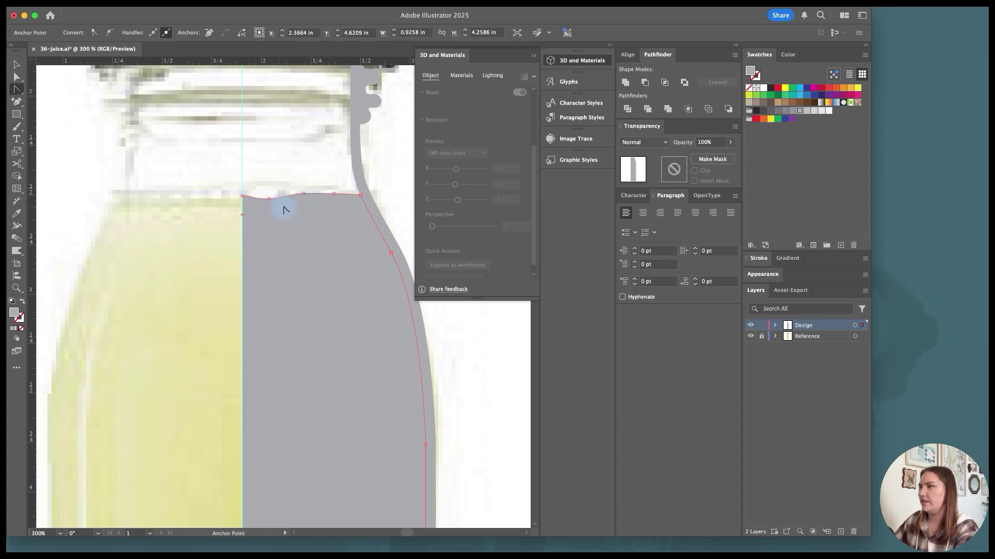
pyautogui.click(306, 196)
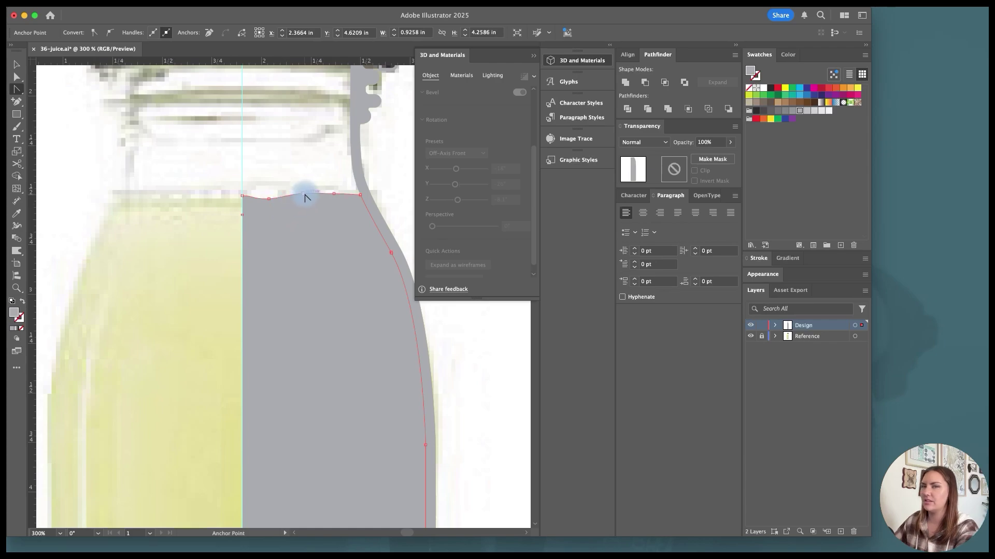
pyautogui.press('a')
pyautogui.moveTo(333, 200); pyautogui.dragTo(333, 200)
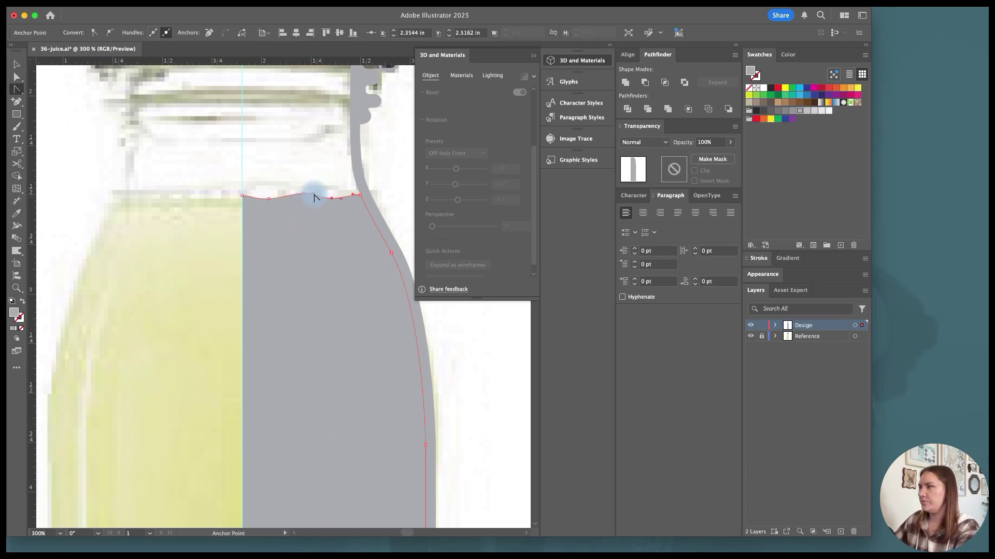
pyautogui.press('v')
pyautogui.press('super+1')
pyautogui.click(444, 337)
# Give the cap profile a light gray fill with no stroke and revolve it 360° into a 3D lid.
pyautogui.click(318, 125)
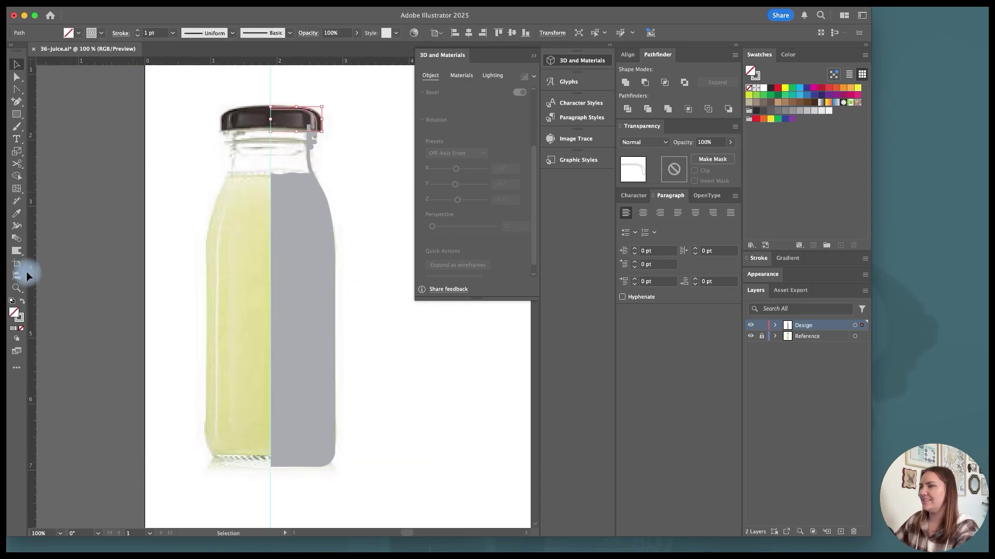
pyautogui.scroll(1, 325, 205)
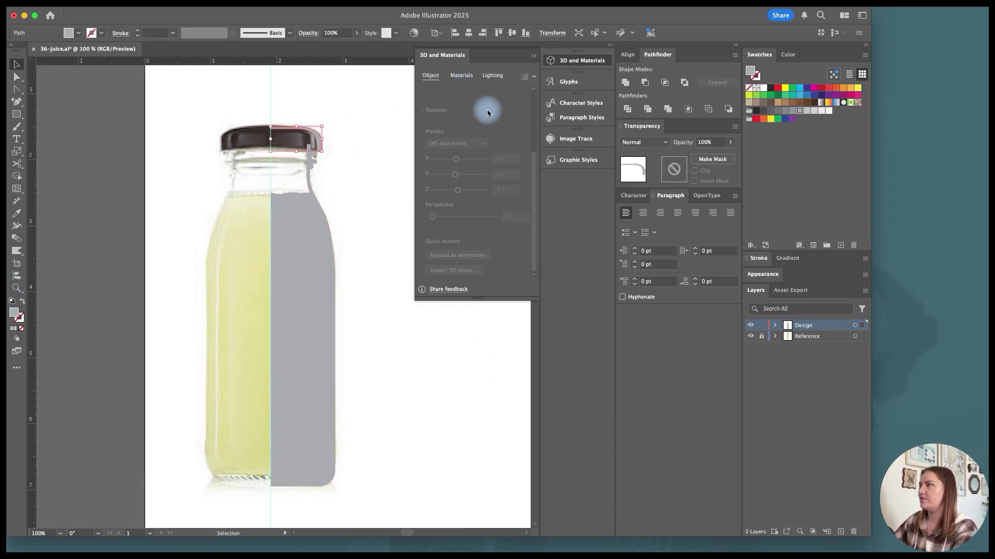
pyautogui.scroll(3, 486, 109)
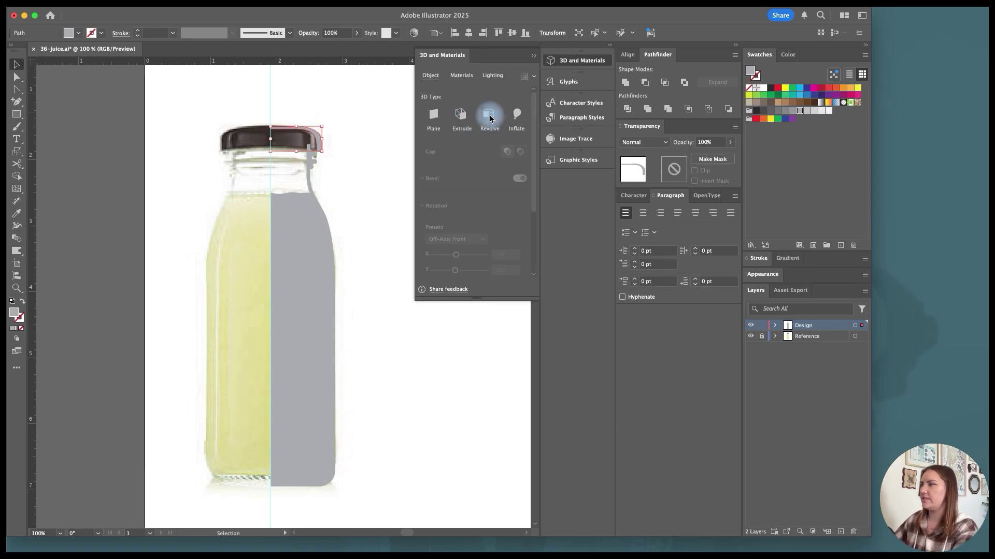
pyautogui.click(489, 119)
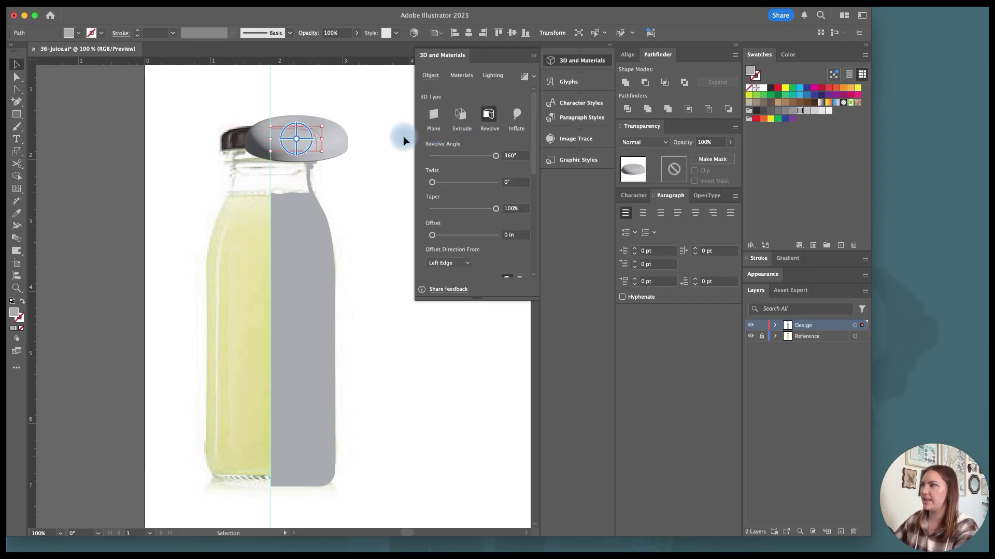
pyautogui.click(366, 132)
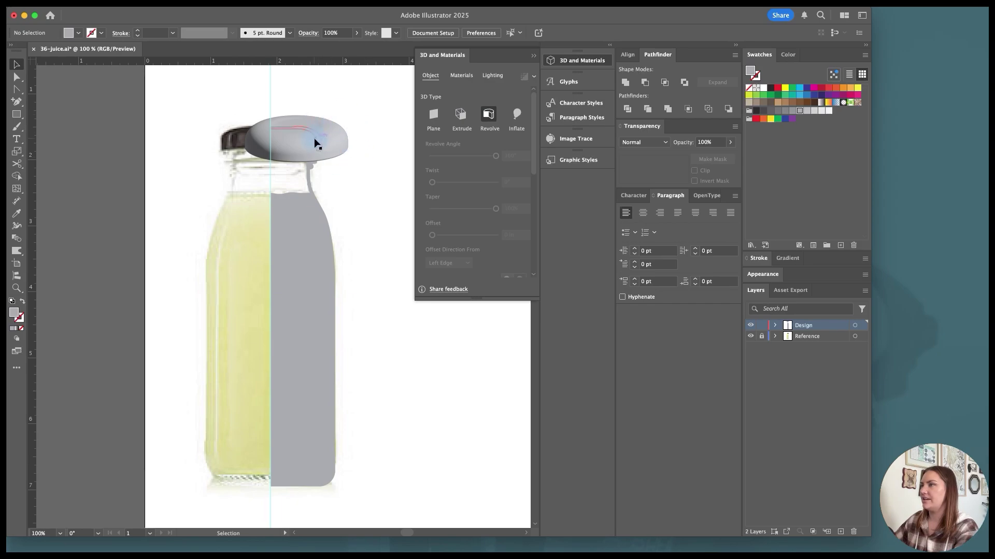
# Move the lid clear of the photo, then revolve the bottle wall and juice profiles 360°, setting the bottle beside the juice.
pyautogui.moveTo(303, 140); pyautogui.dragTo(394, 134)
pyautogui.click(327, 160)
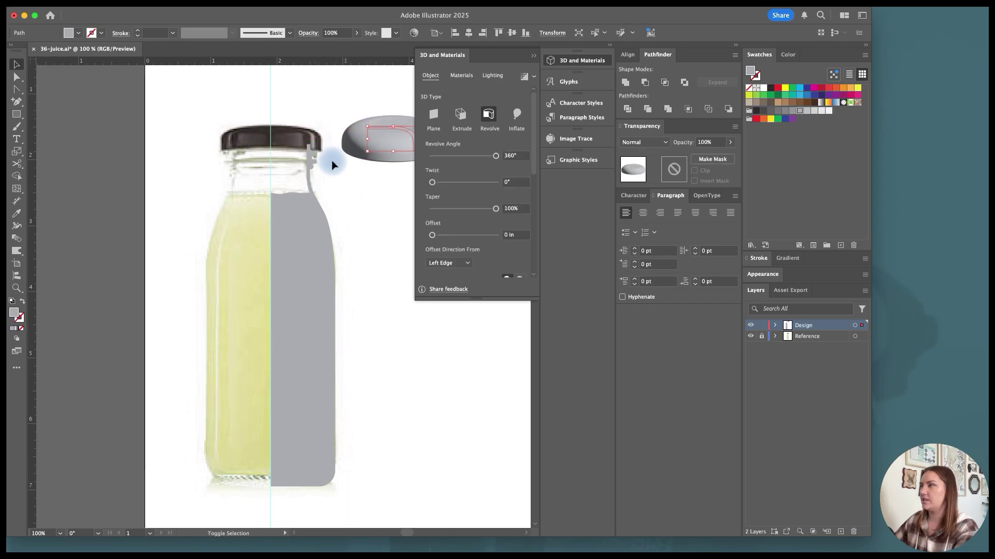
pyautogui.click(488, 115)
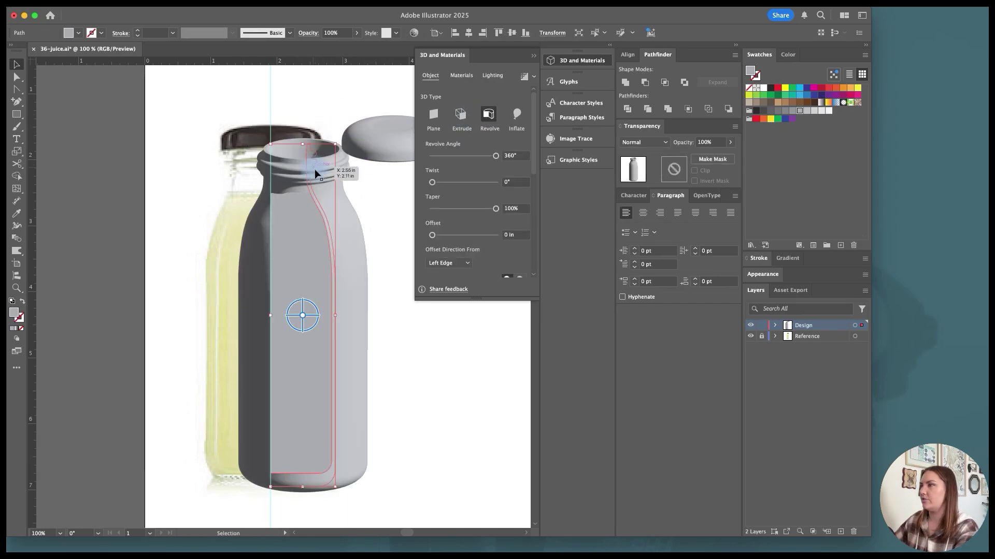
pyautogui.moveTo(349, 193); pyautogui.dragTo(400, 203)
# Select the 3D juice, bottle and lid together and collect them for export as multiple assets.
pyautogui.keyDown('shift'); pyautogui.click(317, 222); pyautogui.keyUp('shift')
pyautogui.hscroll(2, 334, 153)
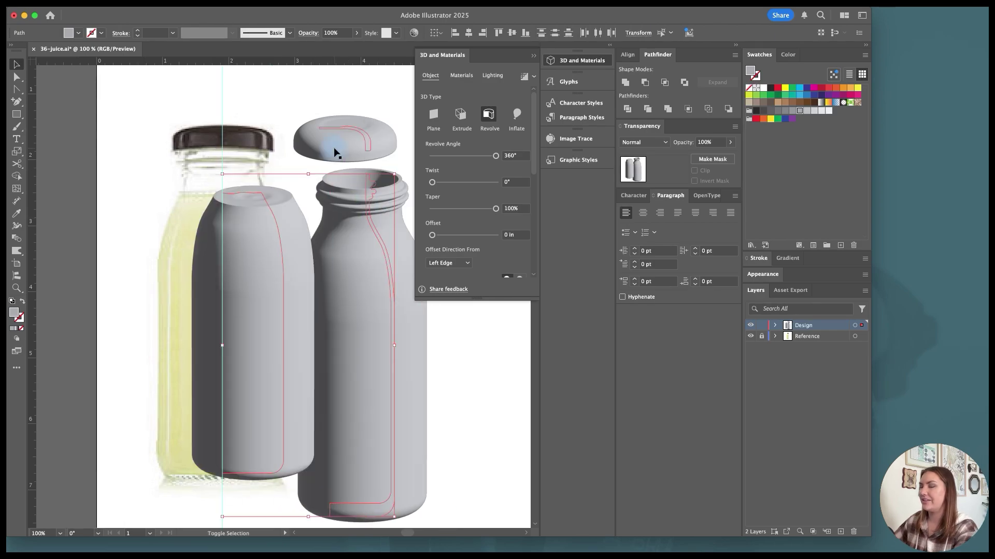
pyautogui.keyDown('shift'); pyautogui.click(346, 149); pyautogui.keyUp('shift')
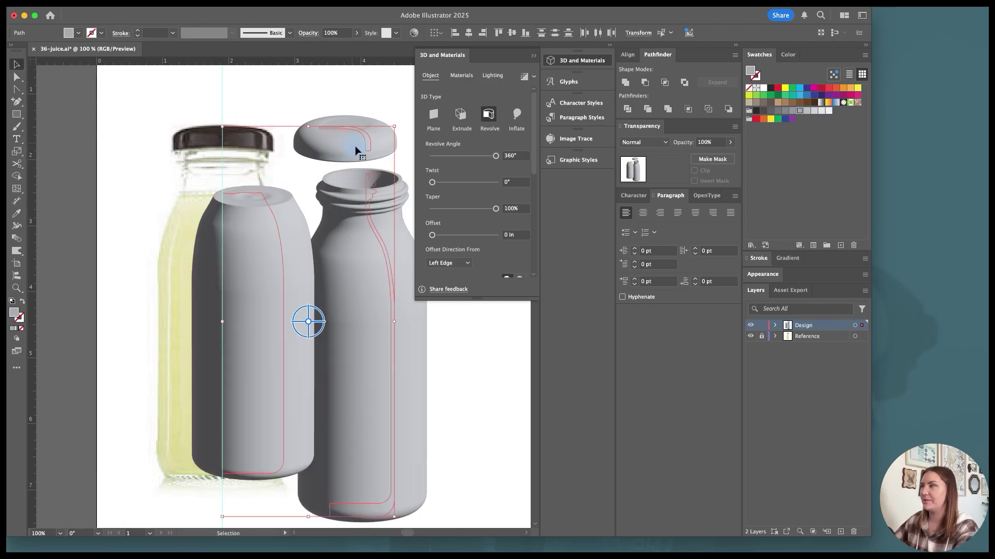
pyautogui.rightClick(365, 217)
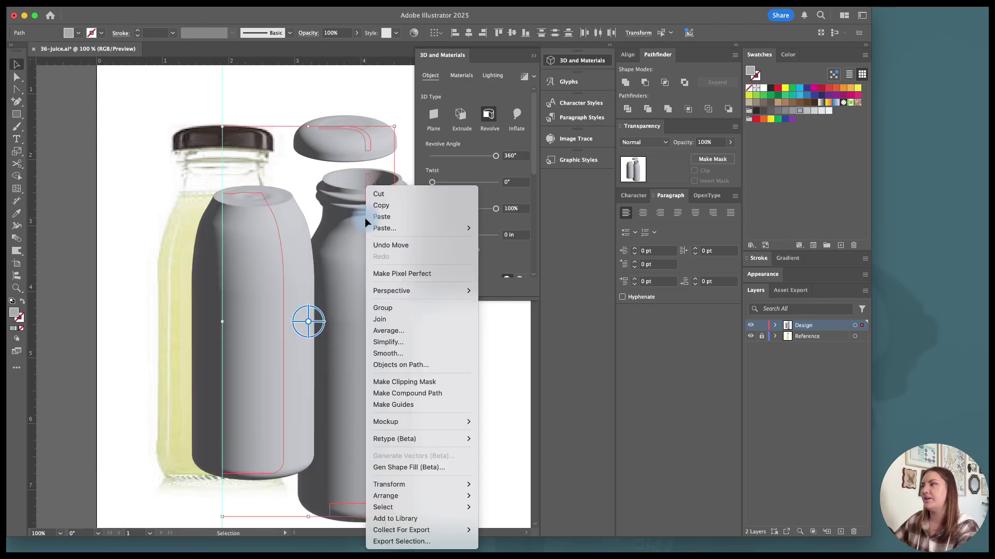
pyautogui.moveTo(426, 530)
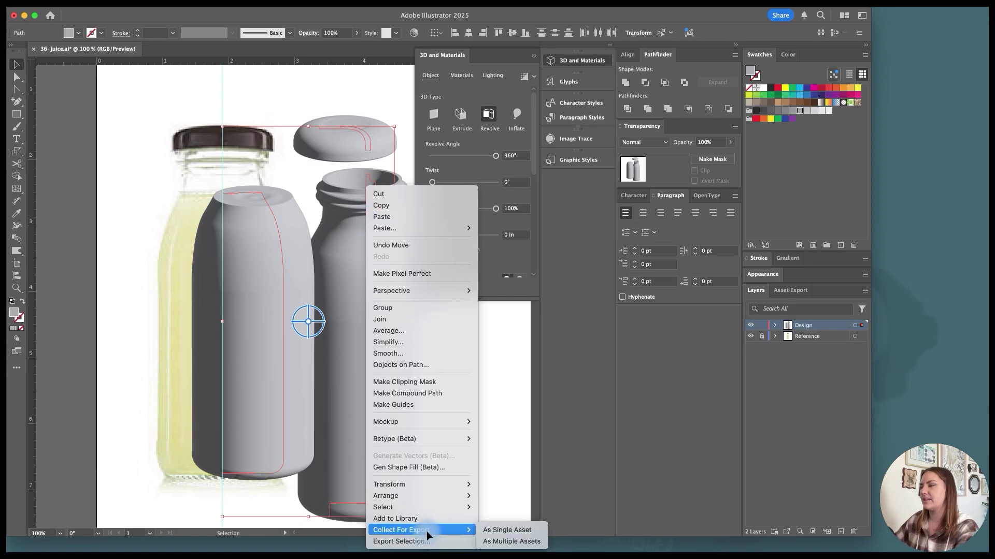
pyautogui.click(495, 542)
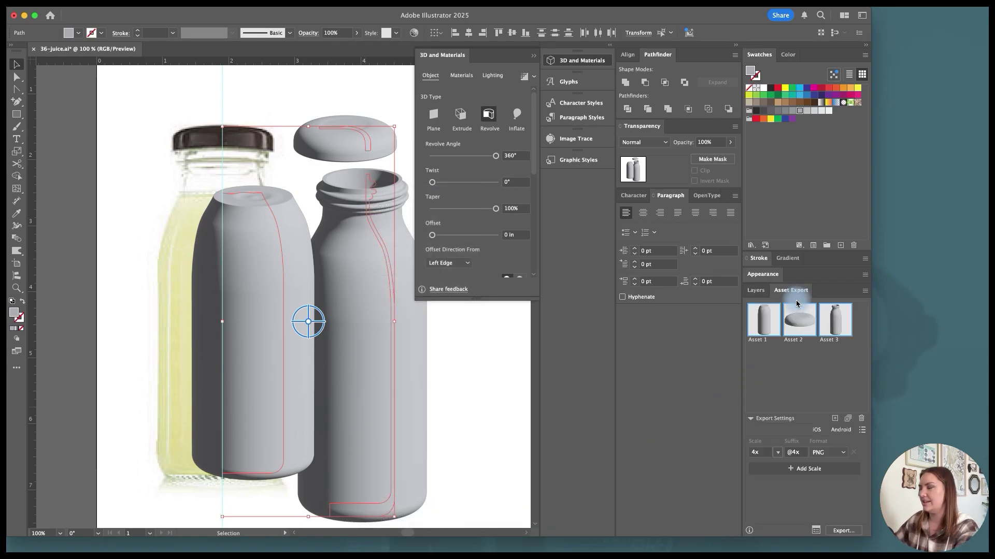
# Rename the three collected export assets as juice, lid and bottle.
pyautogui.click(793, 353)
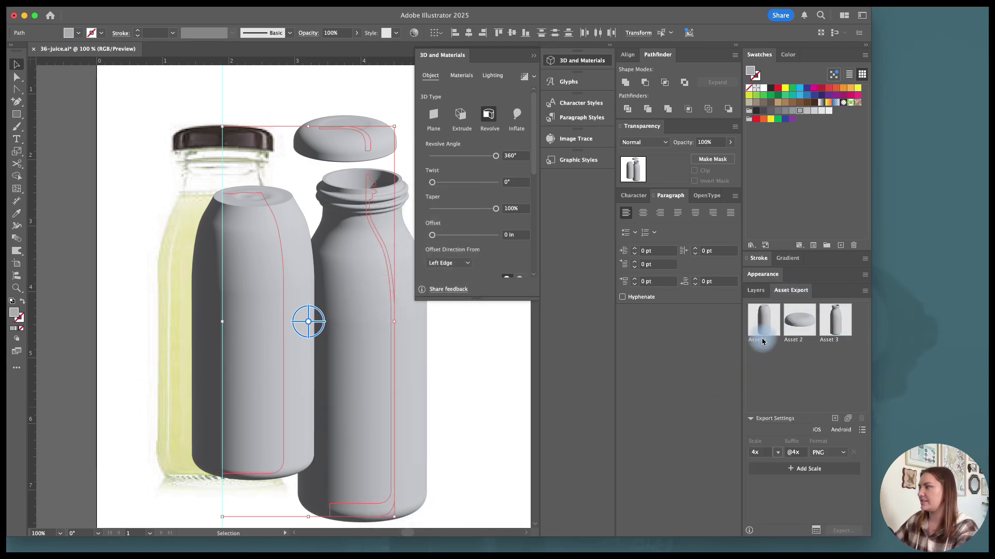
pyautogui.doubleClick(828, 341)
pyautogui.write('bottle')
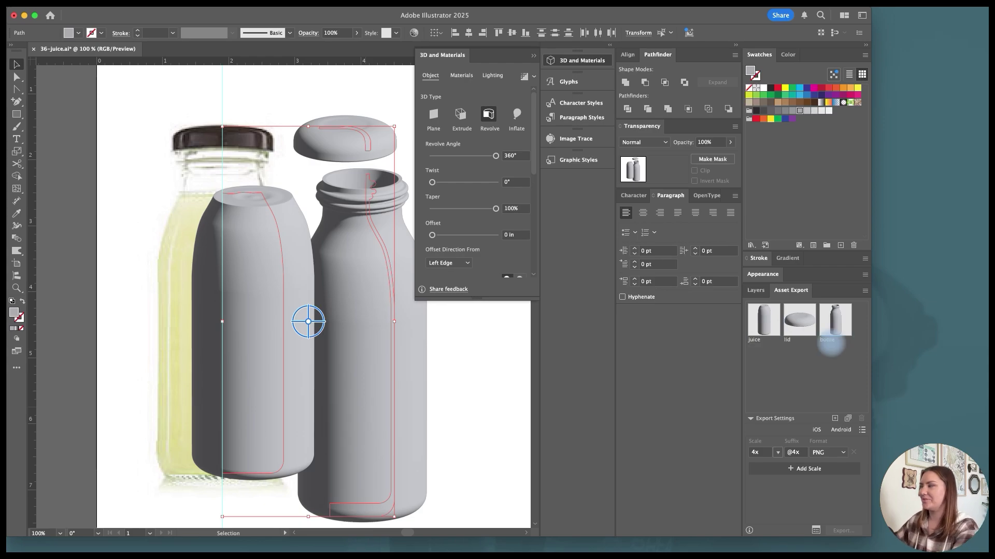
# Export the juice, lid and bottle assets in OBJ format and close the 3D and Materials settings.
pyautogui.click(763, 319)
pyautogui.keyDown('shift'); pyautogui.click(831, 327); pyautogui.keyUp('shift')
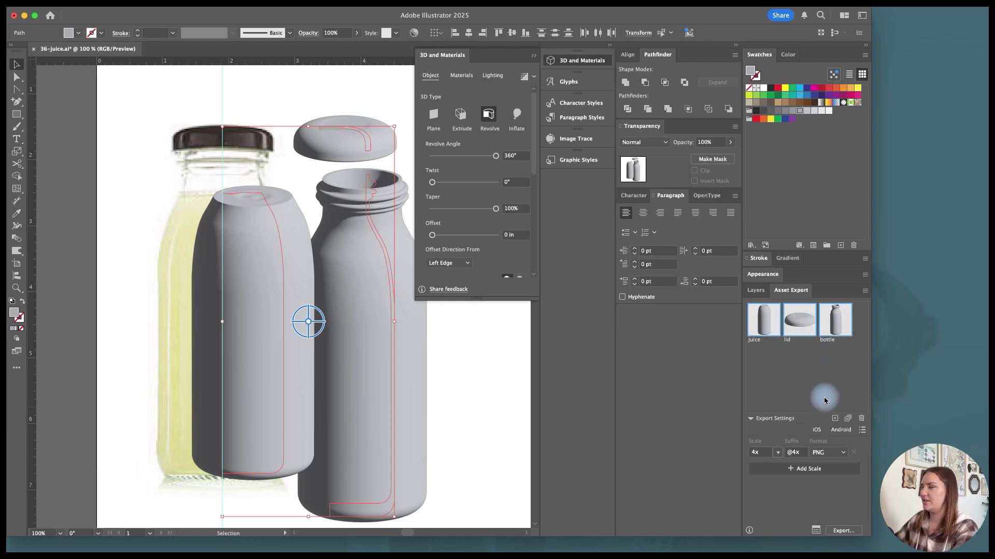
pyautogui.click(835, 454)
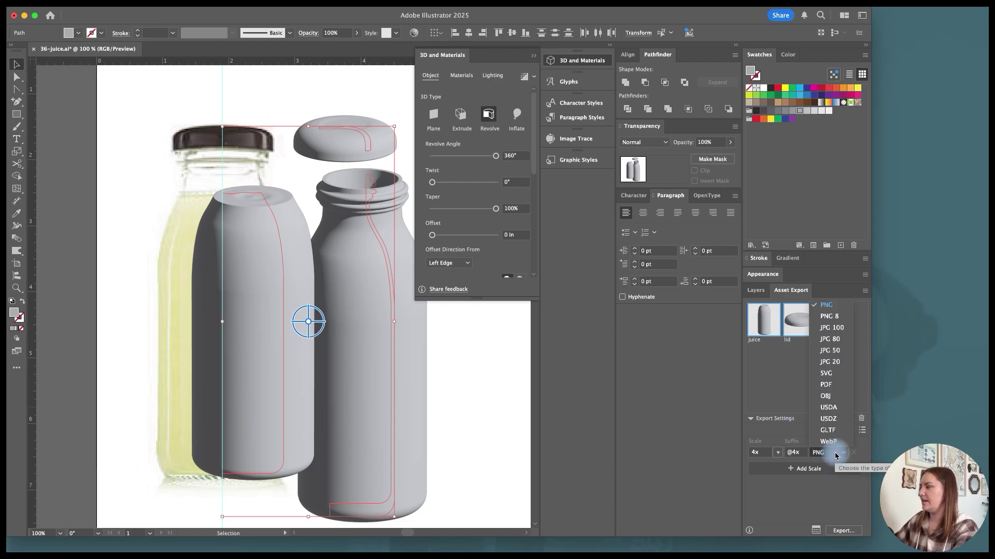
pyautogui.click(830, 396)
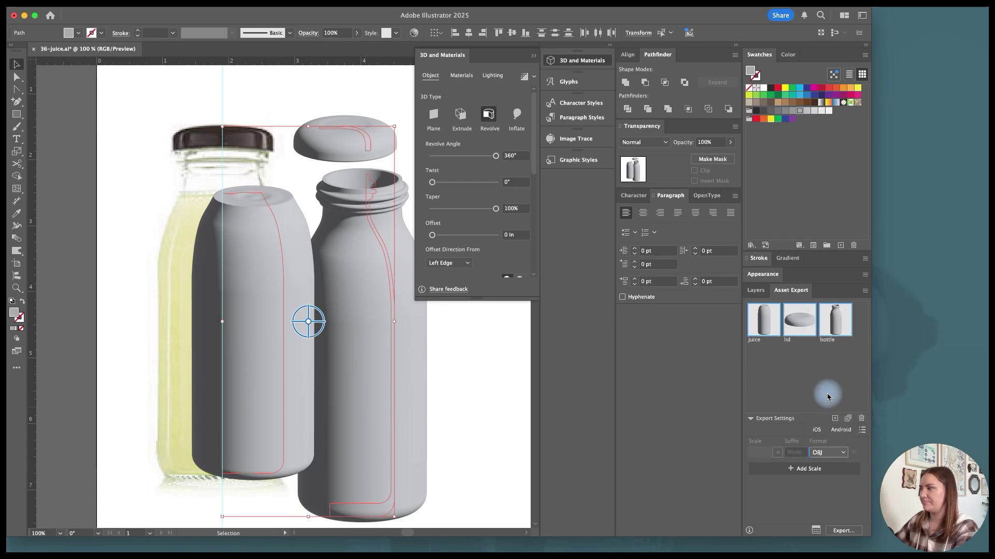
pyautogui.click(840, 531)
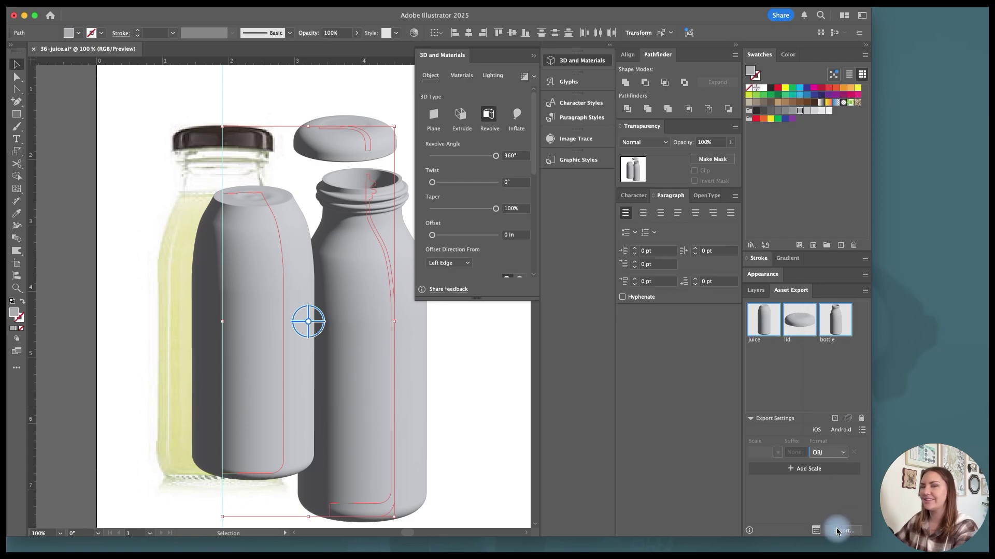
pyautogui.click(334, 217)
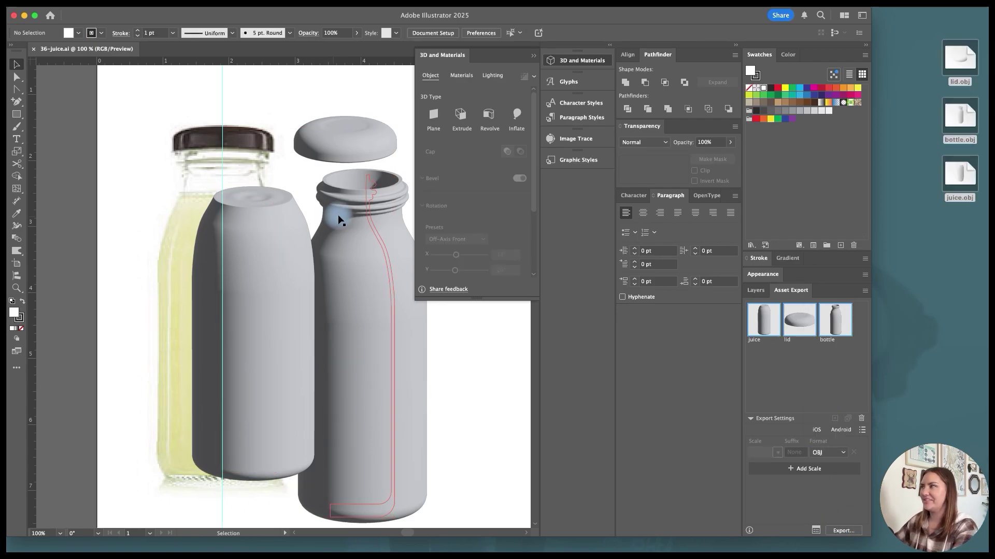
pyautogui.click(574, 60)
# Scale down the circular Silver Moon Design School logo and move it towards the upper right of the label background.
pyautogui.hscroll(2, 431, 278)
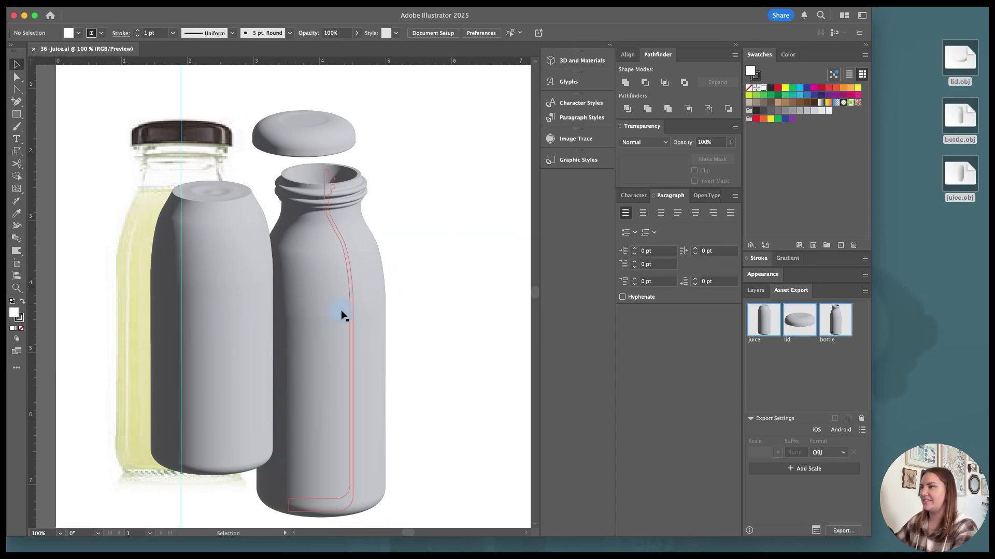
pyautogui.hscroll(2, 379, 361)
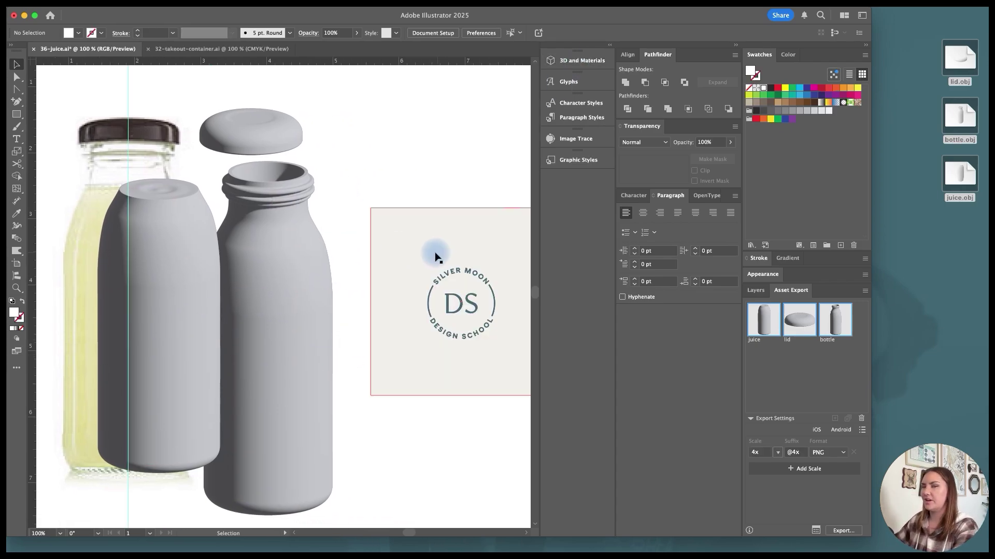
pyautogui.hscroll(2, 434, 256)
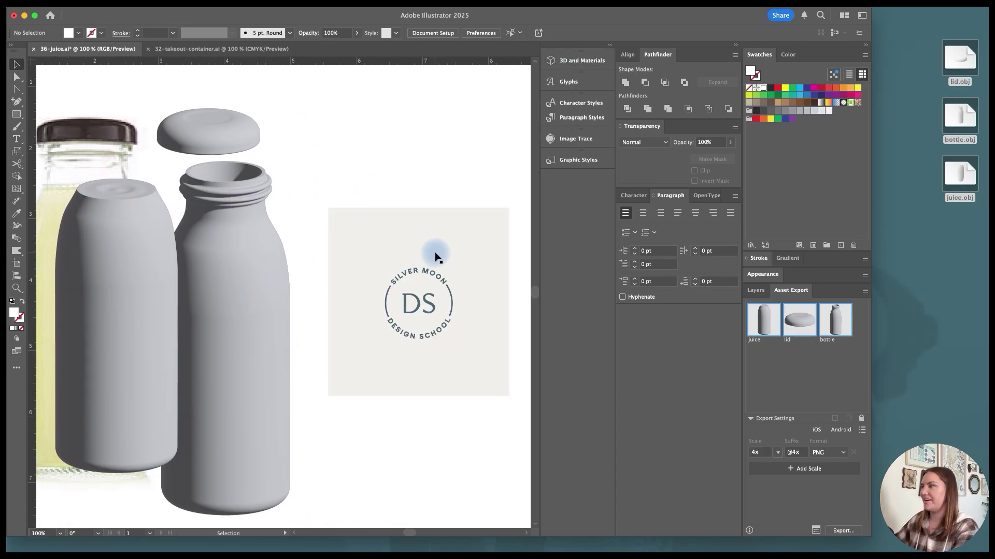
pyautogui.hscroll(-2, 444, 256)
pyautogui.moveTo(469, 274); pyautogui.dragTo(470, 230)
pyautogui.hscroll(2, 469, 231)
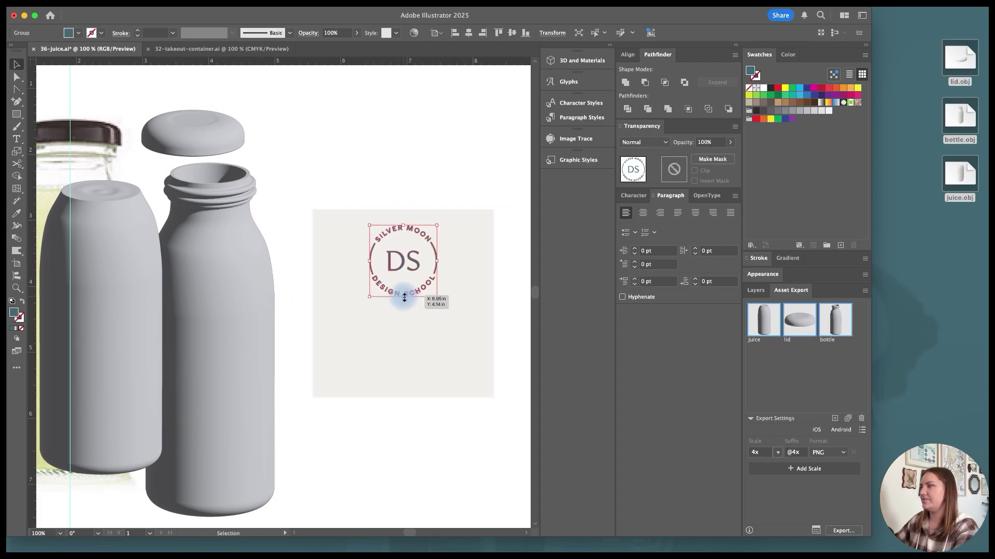
pyautogui.keyDown('shift'); pyautogui.moveTo(404, 297); pyautogui.dragTo(469, 250); pyautogui.keyUp('shift')
# Fit the label rectangle to the reference bottle's width at about 1.92 by 2.51 in, then move it back to the blank area.
pyautogui.moveTo(442, 309); pyautogui.dragTo(149, 313)
pyautogui.hscroll(-2, 150, 313)
pyautogui.hscroll(-3, 158, 316)
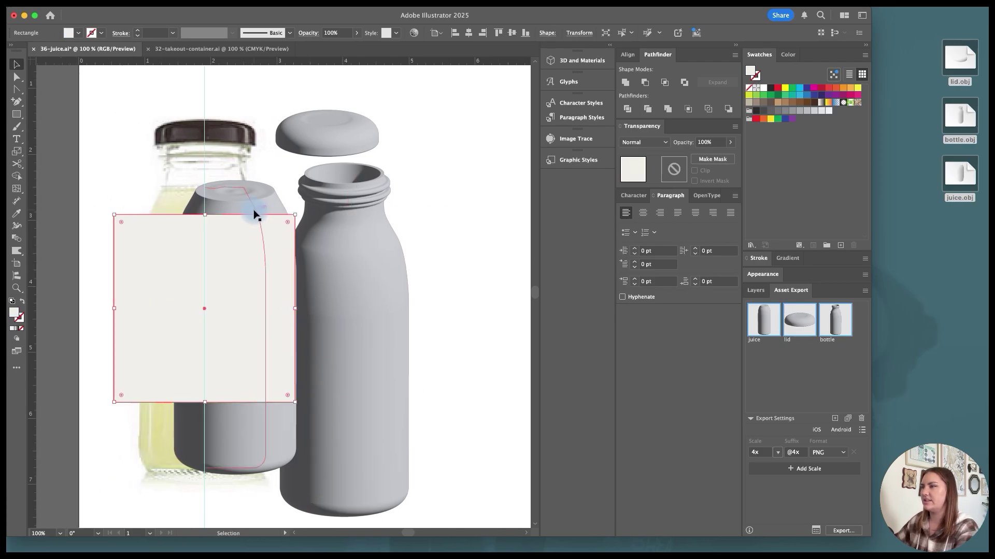
pyautogui.keyDown('alt'); pyautogui.moveTo(294, 309); pyautogui.dragTo(236, 356); pyautogui.keyUp('alt')
pyautogui.moveTo(204, 260); pyautogui.dragTo(209, 283)
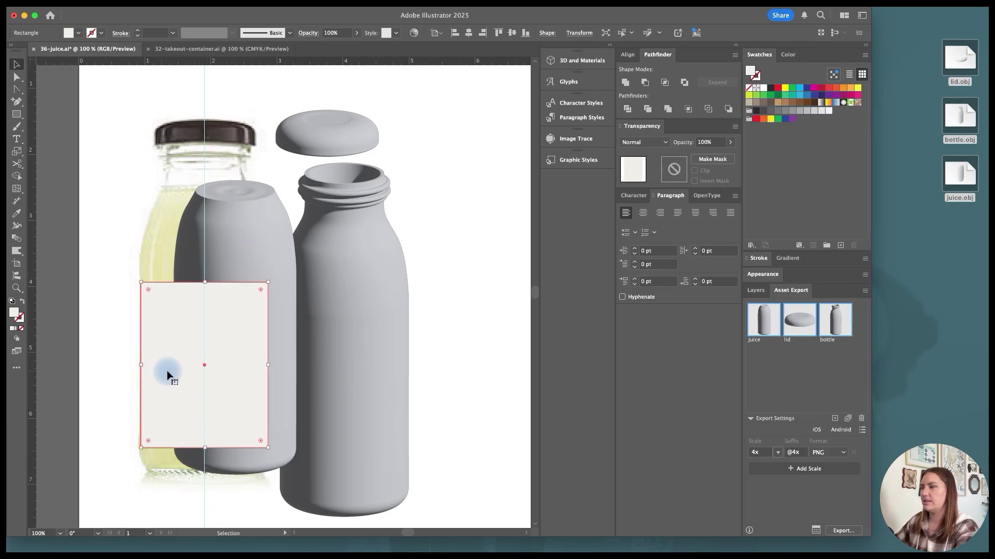
pyautogui.moveTo(169, 373); pyautogui.dragTo(460, 359)
# Place the logo in the label rectangle's upper right corner and select all of the label artwork, including its text.
pyautogui.hscroll(5, 460, 359)
pyautogui.moveTo(360, 340); pyautogui.dragTo(462, 238)
pyautogui.click(433, 271)
pyautogui.click(492, 385)
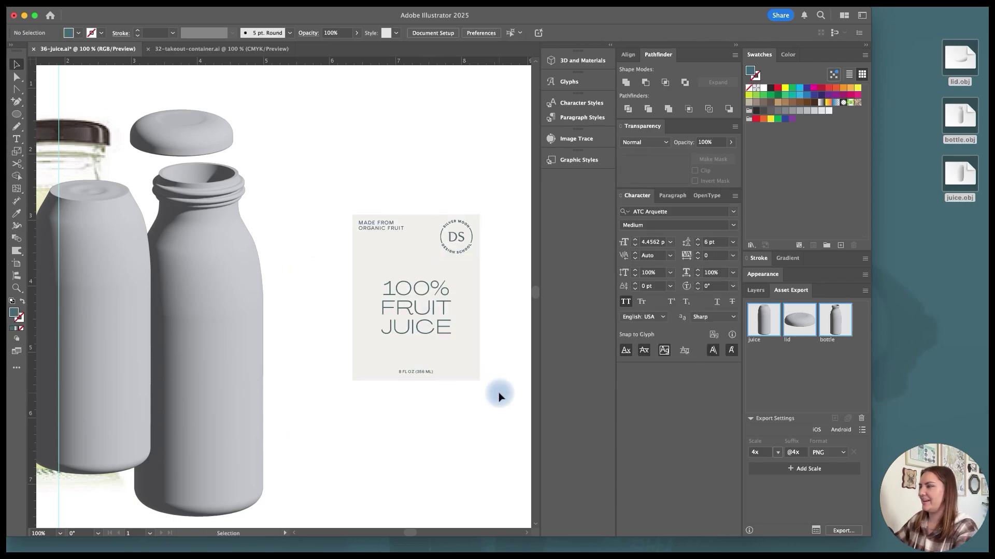
pyautogui.moveTo(499, 394); pyautogui.dragTo(355, 207)
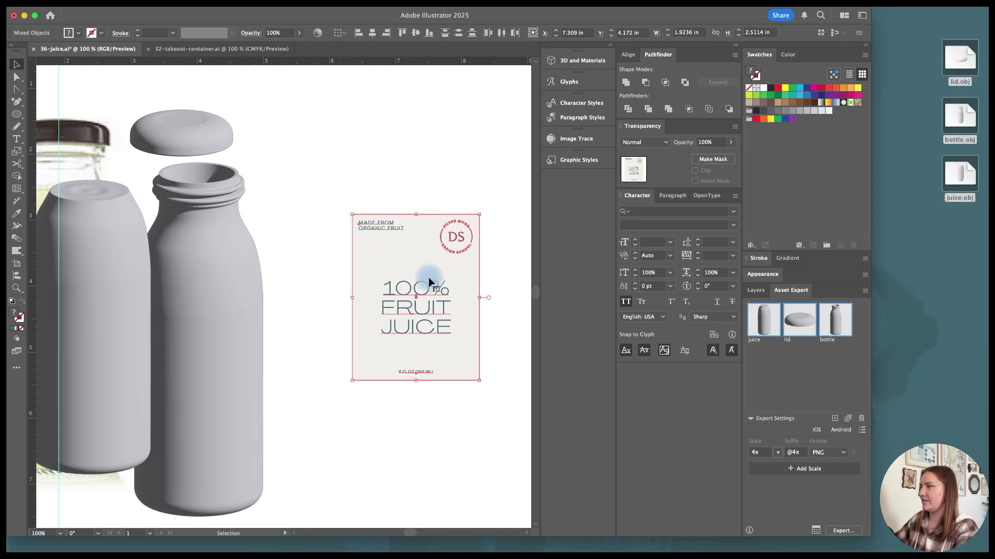
# Collect the selected label artwork for export as a single asset named label and export it as a 4x PNG.
pyautogui.rightClick(417, 248)
pyautogui.moveTo(507, 527)
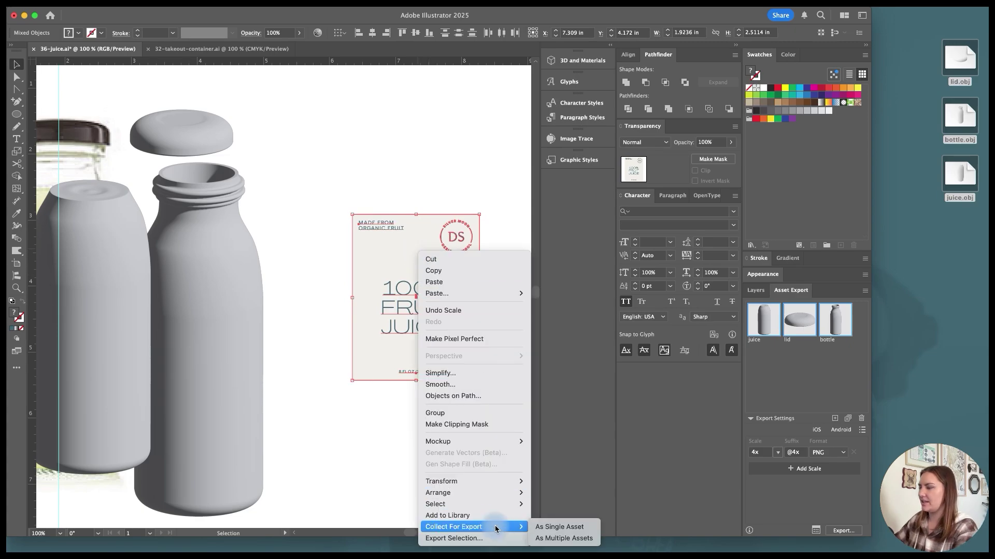
pyautogui.click(536, 530)
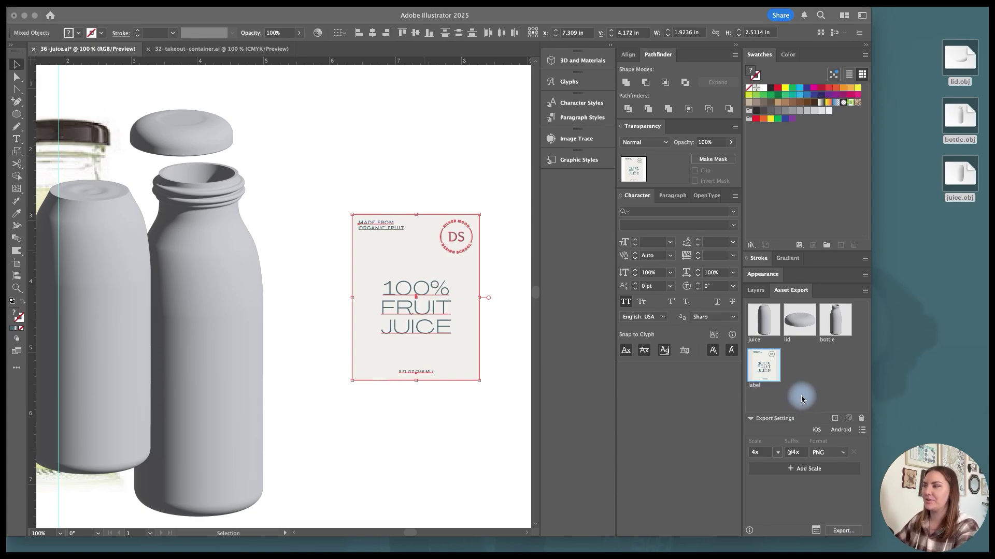
pyautogui.click(834, 529)
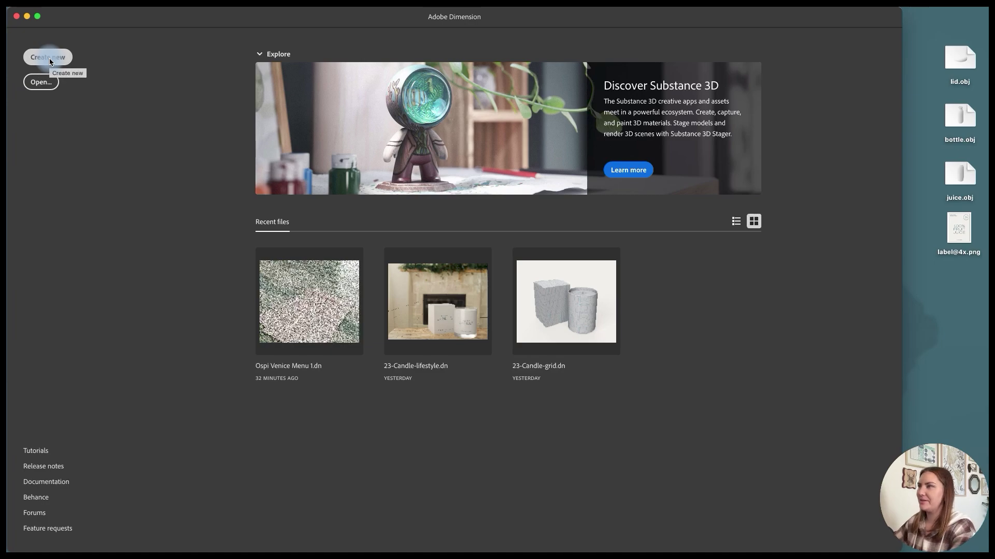
# Switch to Adobe Dimension, create a new document and set the environment background colour to white FFFFFF.
pyautogui.click(50, 61)
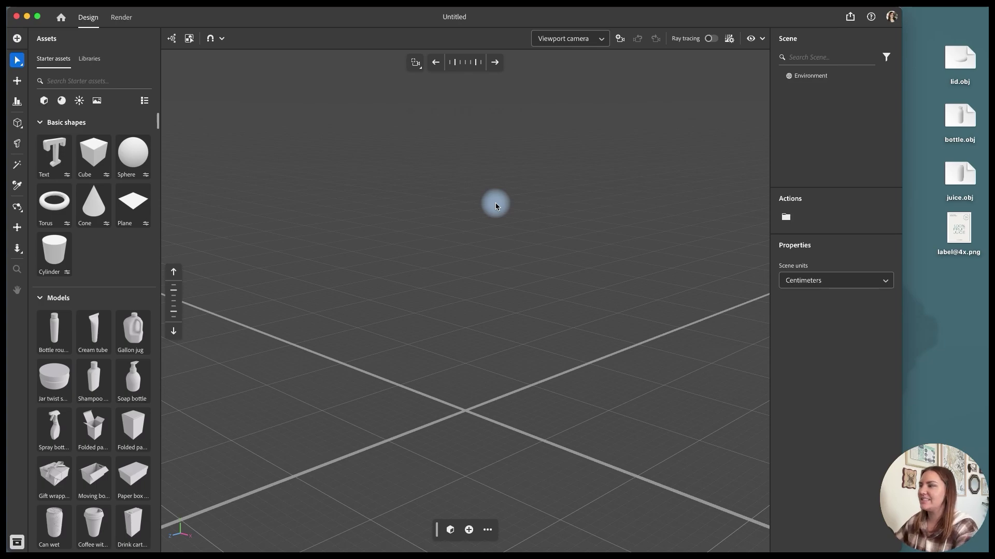
pyautogui.click(828, 79)
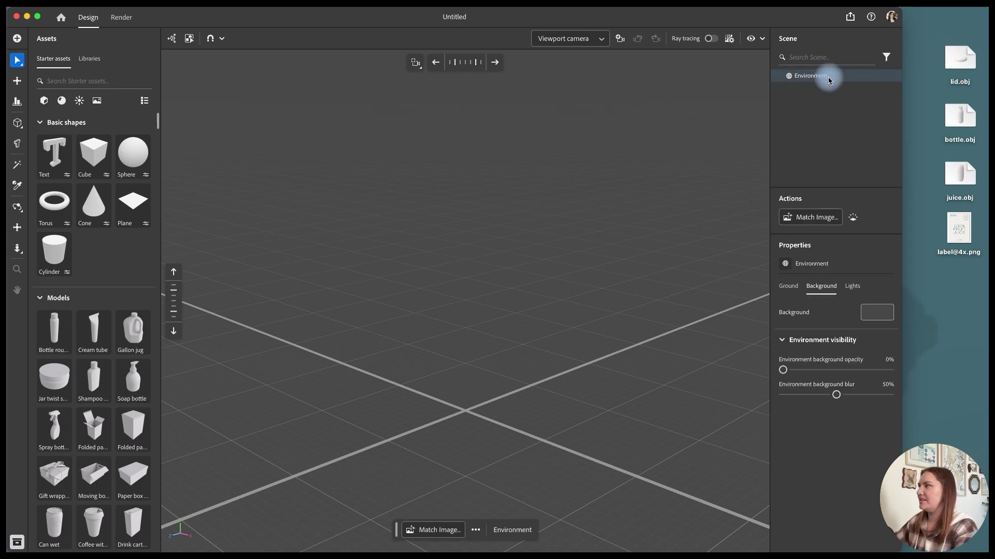
pyautogui.click(863, 312)
pyautogui.moveTo(754, 269); pyautogui.dragTo(702, 194)
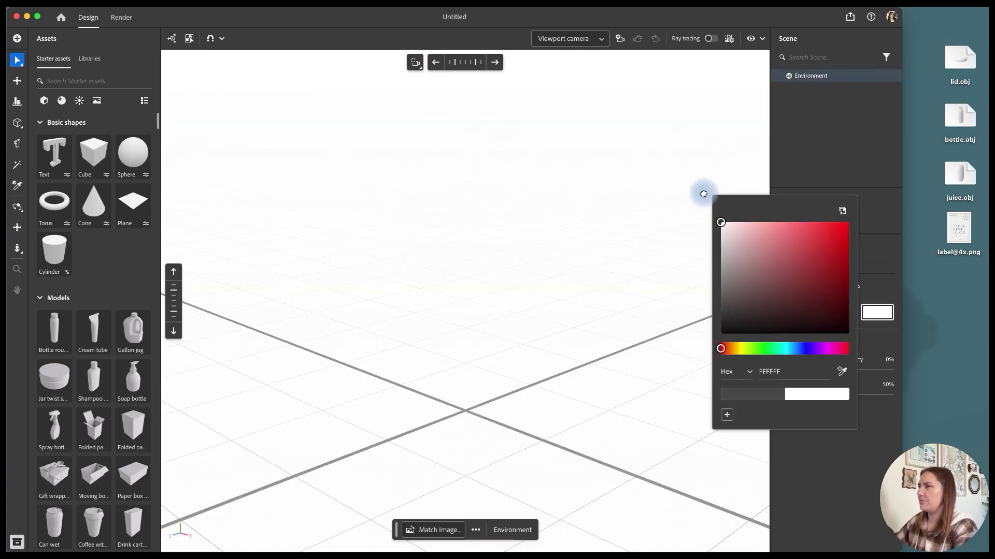
pyautogui.click(702, 194)
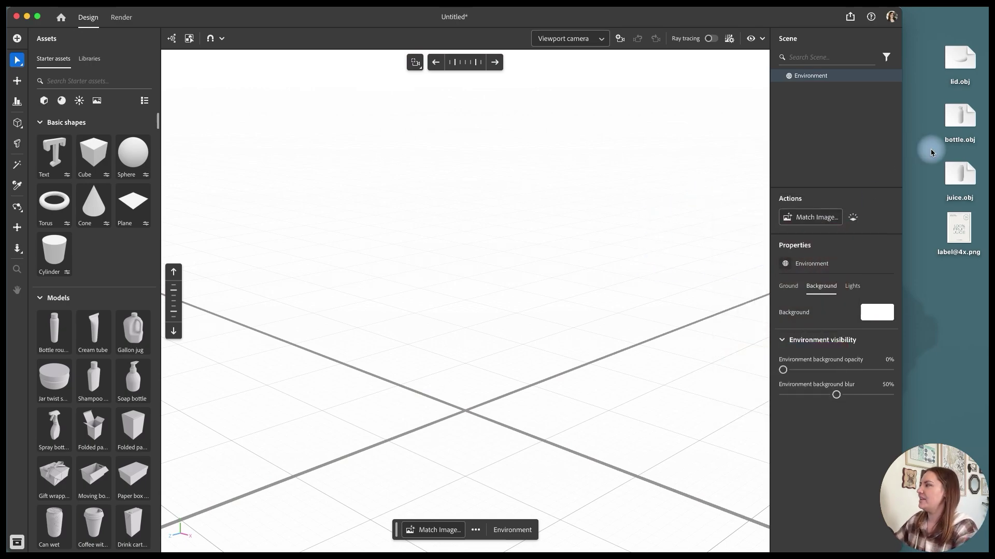
# Import bottle.obj and juice.obj from the desktop side by side near the grid origin and move each to the ground.
pyautogui.moveTo(961, 120); pyautogui.dragTo(477, 406)
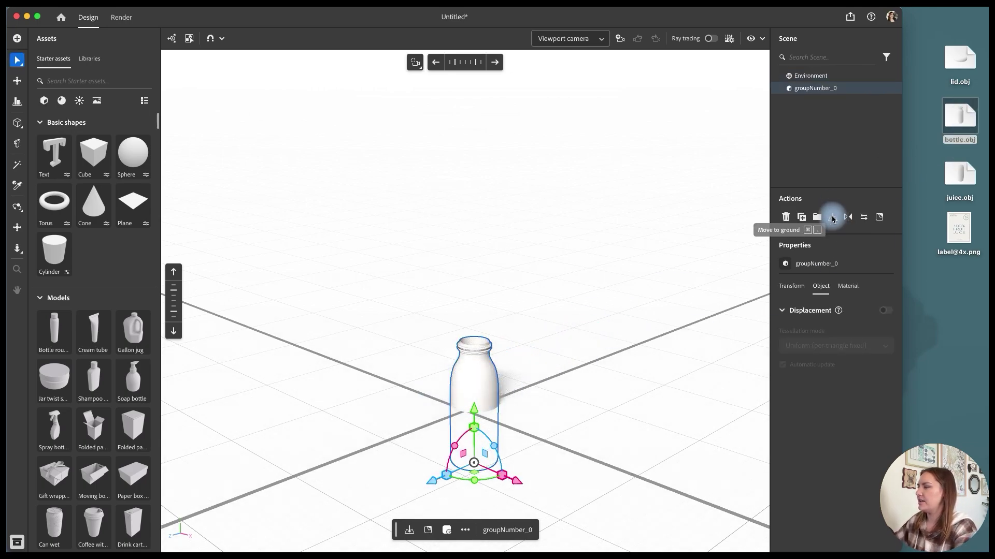
pyautogui.click(833, 217)
pyautogui.moveTo(960, 174); pyautogui.dragTo(528, 403)
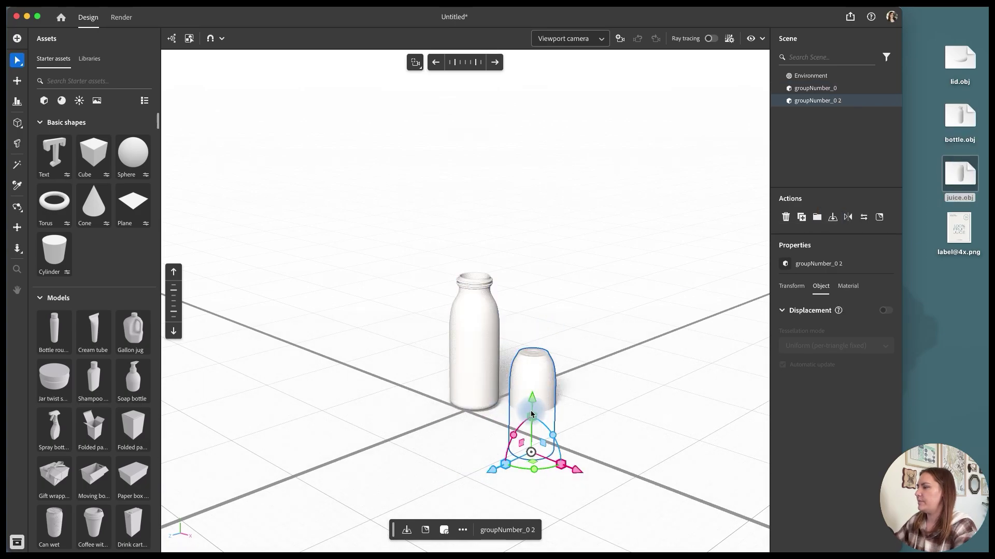
pyautogui.click(832, 218)
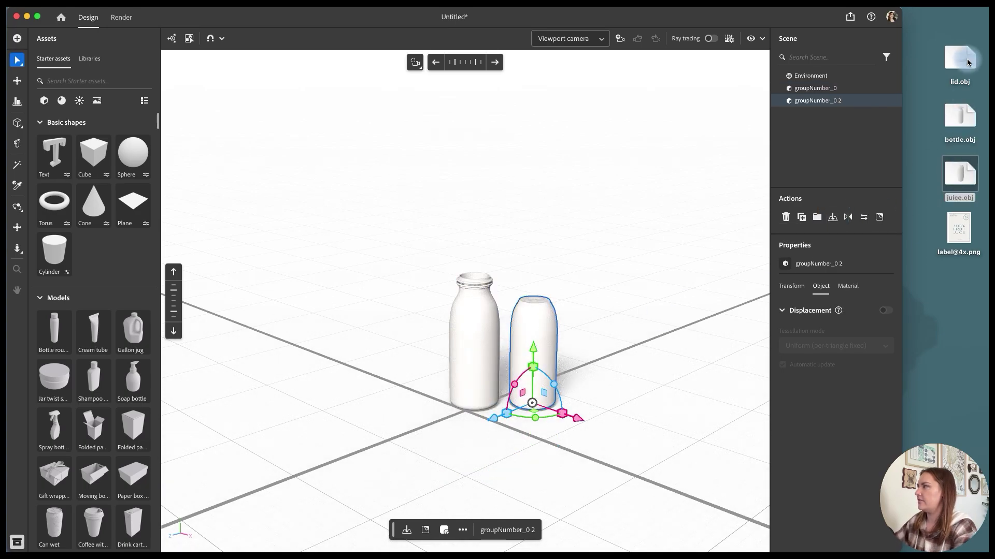
# Import lid.obj beside the juice model and raise it to a height of about 10.6 cm.
pyautogui.moveTo(959, 58); pyautogui.dragTo(582, 397)
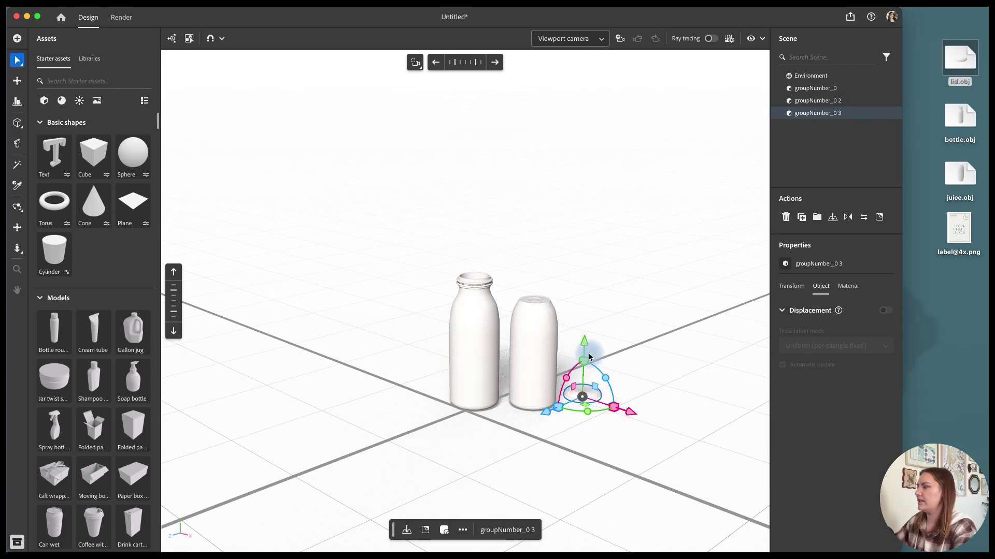
pyautogui.moveTo(584, 345); pyautogui.dragTo(597, 249)
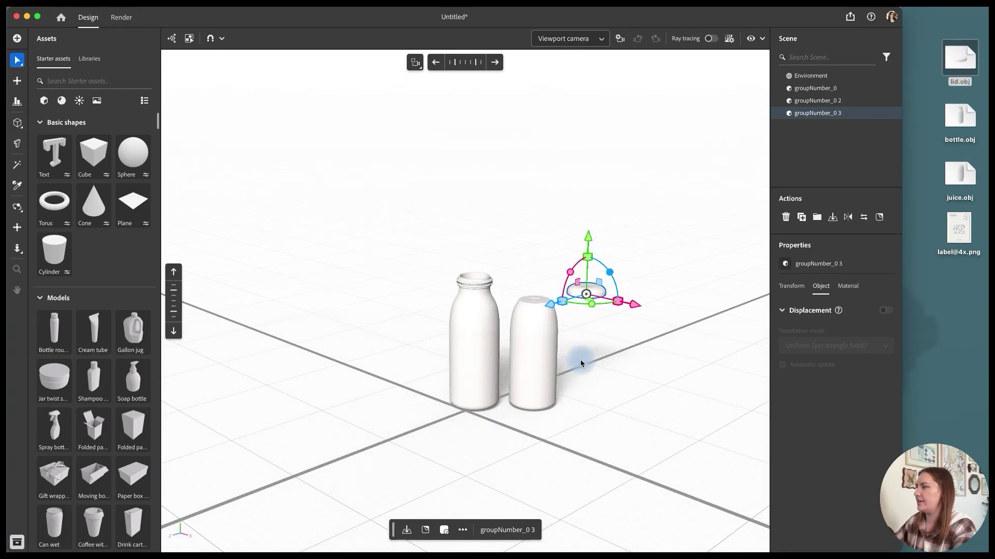
pyautogui.scroll(5, 582, 360)
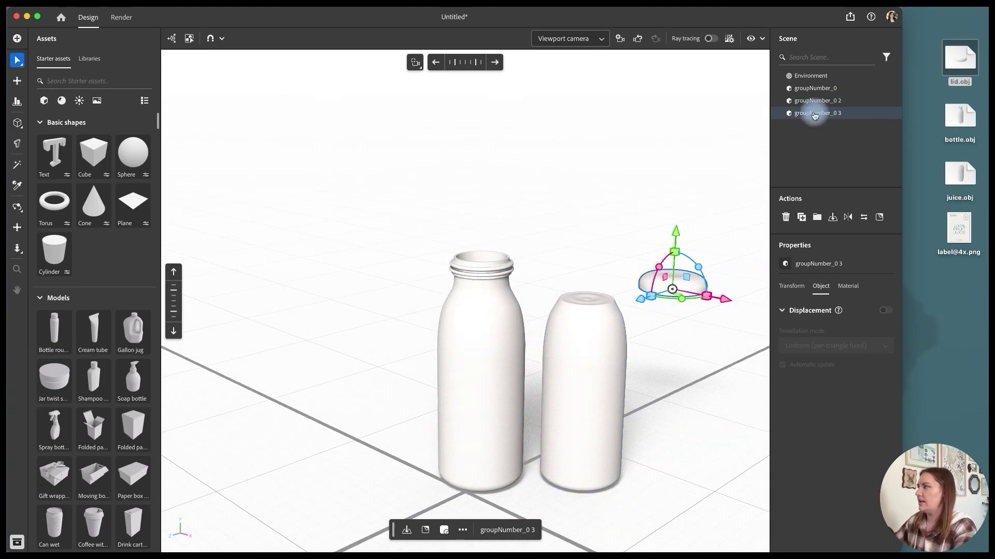
# Rename the three imported models in the scene as lid, juice and bottle.
pyautogui.moveTo(820, 116)
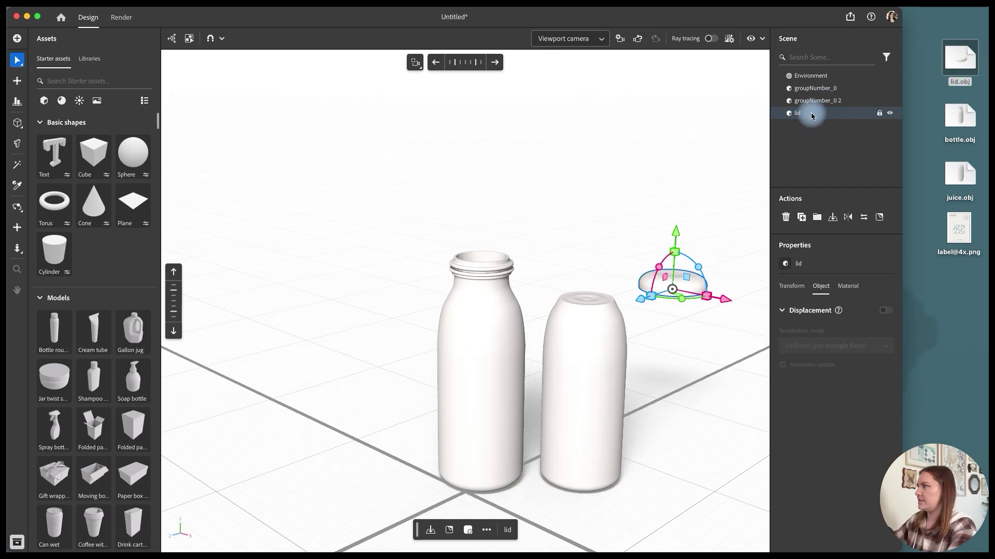
pyautogui.doubleClick(811, 102)
pyautogui.write('juice')
pyautogui.doubleClick(814, 89)
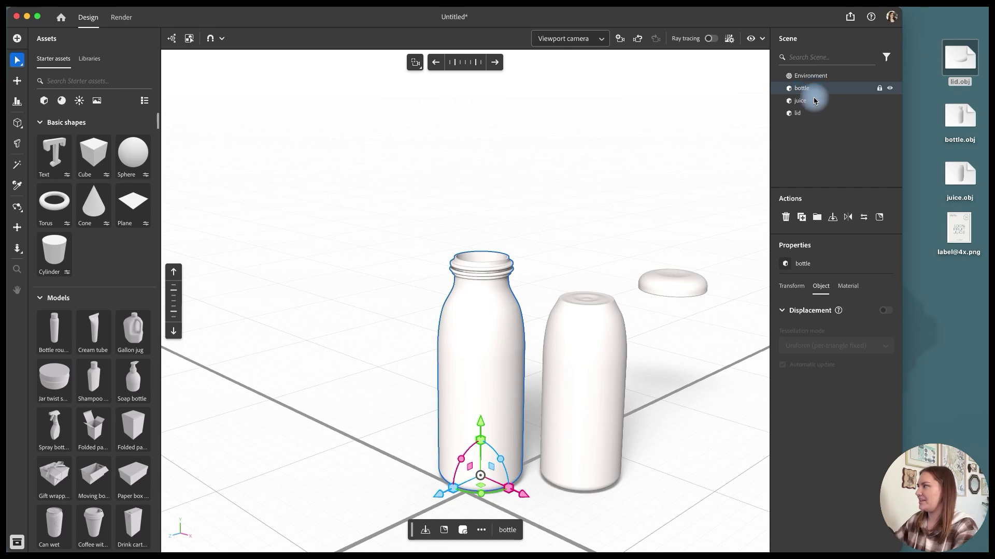
# Align the bottle, juice and lid to each other's centres along both horizontal axes so the parts share one vertical axis.
pyautogui.keyDown('shift'); pyautogui.click(828, 113); pyautogui.keyUp('shift')
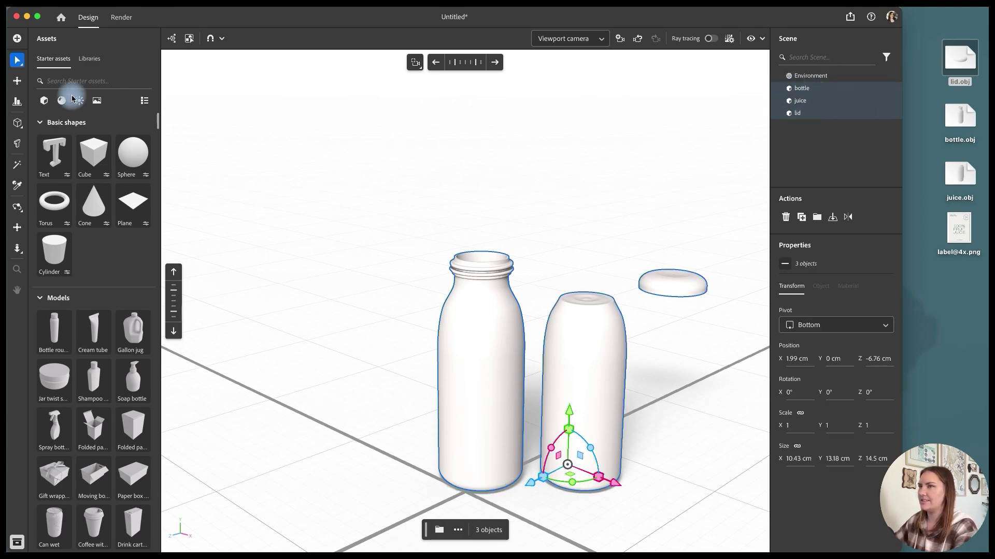
pyautogui.click(18, 105)
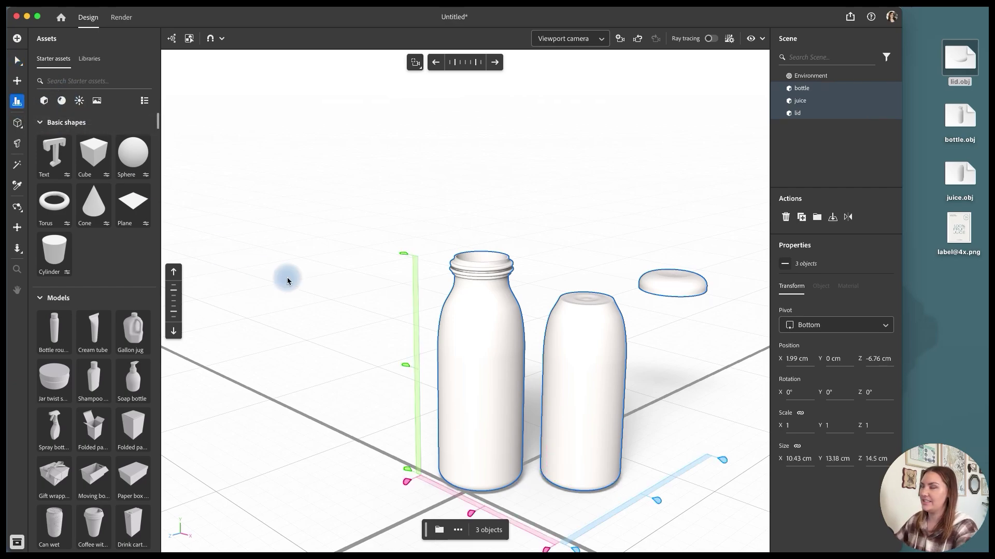
pyautogui.scroll(1, 318, 284)
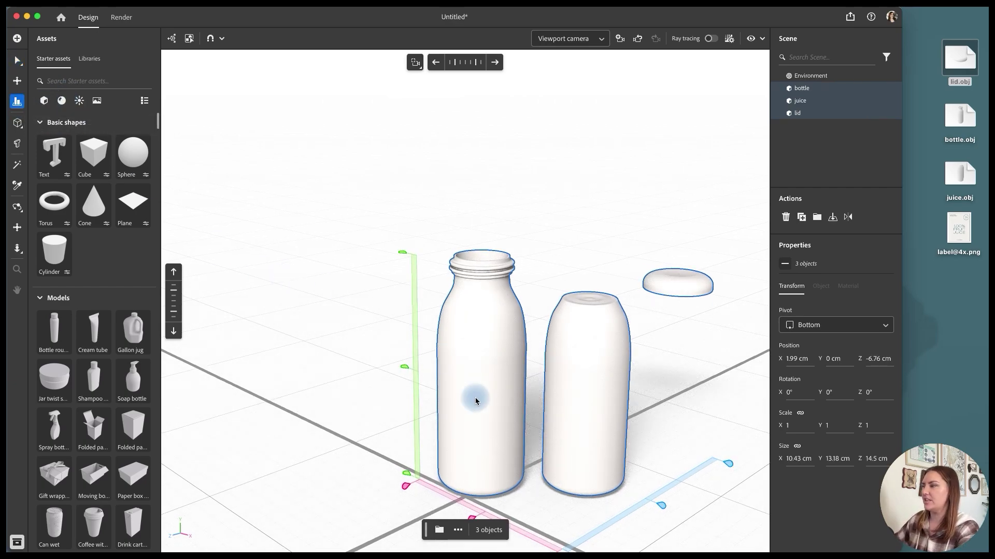
pyautogui.click(661, 507)
pyautogui.click(529, 491)
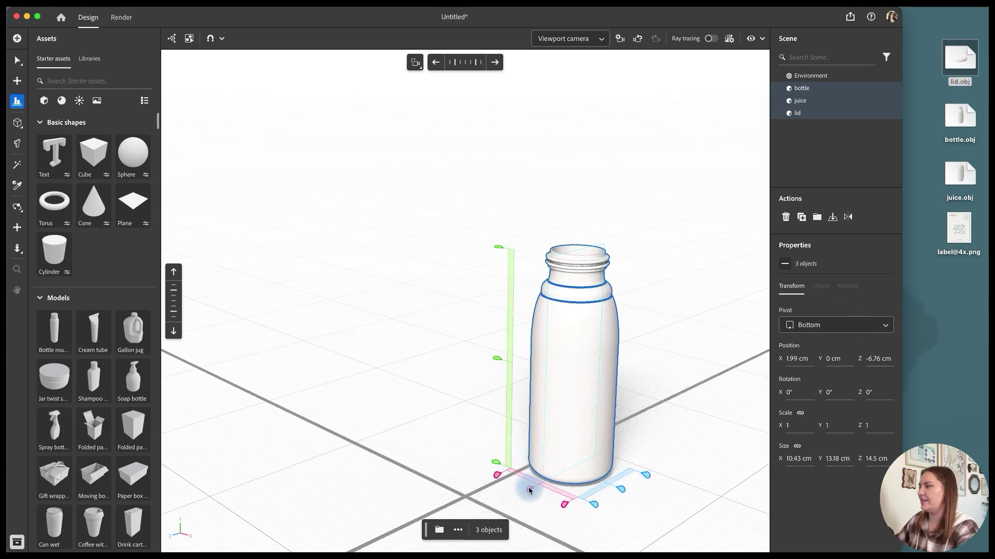
pyautogui.click(17, 60)
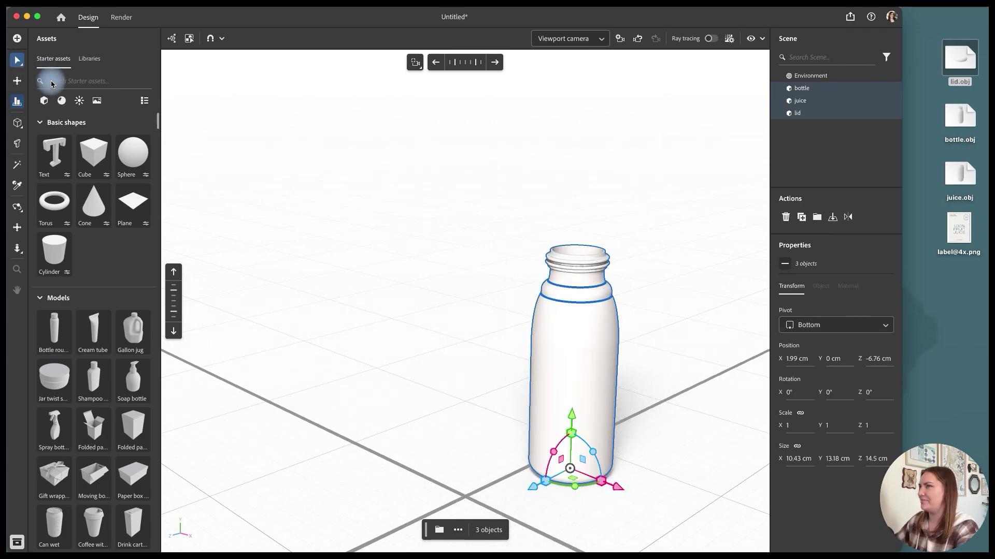
# Raise the lid onto the bottle's neck at about Y 12.71 cm, then move all three parts to about X -0.62, Z 0.07 cm.
pyautogui.click(817, 113)
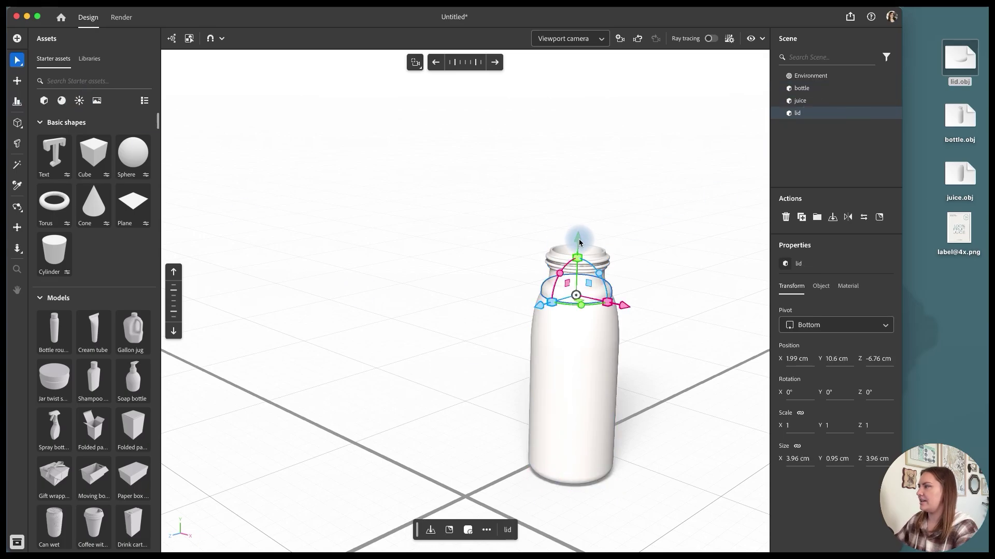
pyautogui.moveTo(579, 243); pyautogui.dragTo(585, 206)
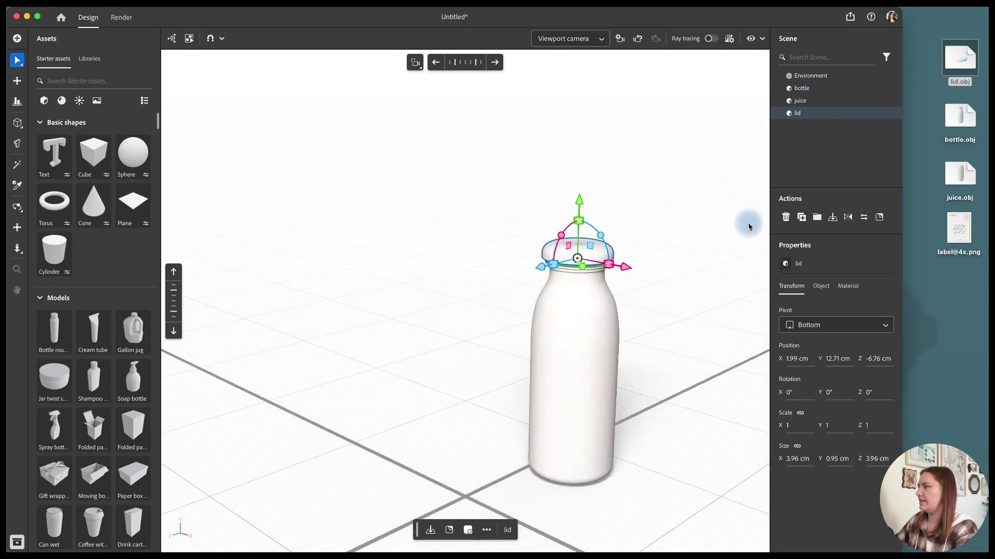
pyautogui.keyDown('shift'); pyautogui.click(818, 90); pyautogui.keyUp('shift')
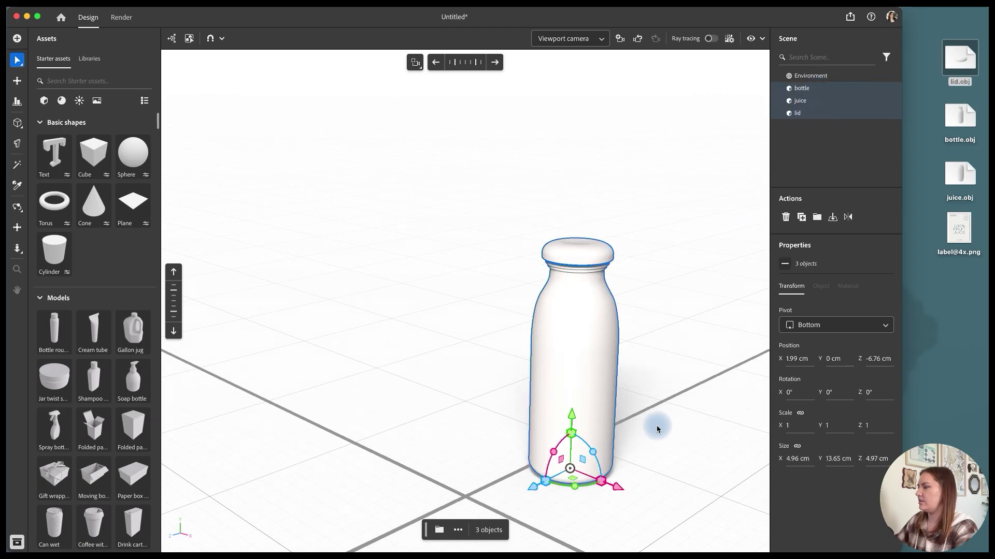
pyautogui.moveTo(532, 488); pyautogui.dragTo(477, 528)
pyautogui.moveTo(562, 522); pyautogui.dragTo(525, 499)
# Apply the basic Glass material to the bottle only.
pyautogui.click(65, 100)
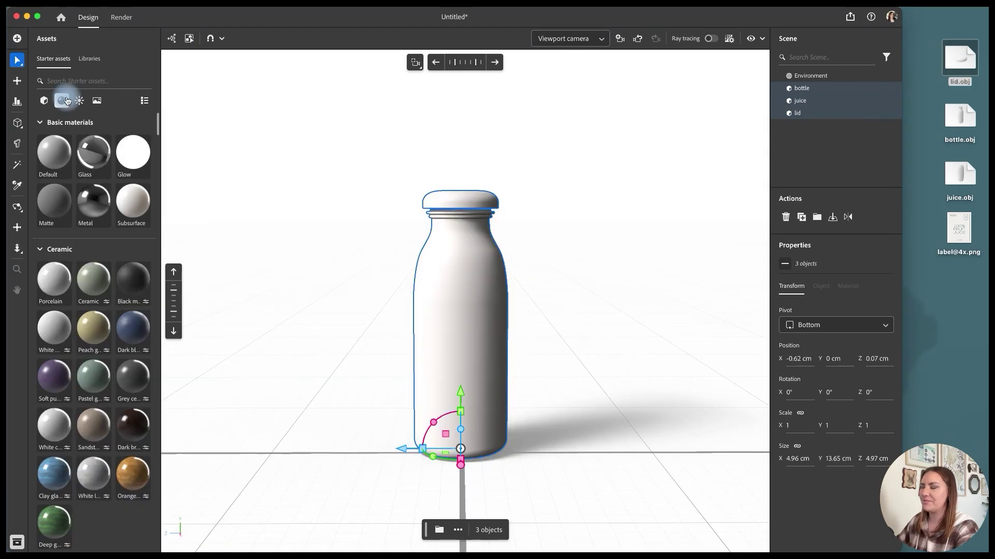
pyautogui.moveTo(96, 156); pyautogui.dragTo(817, 145)
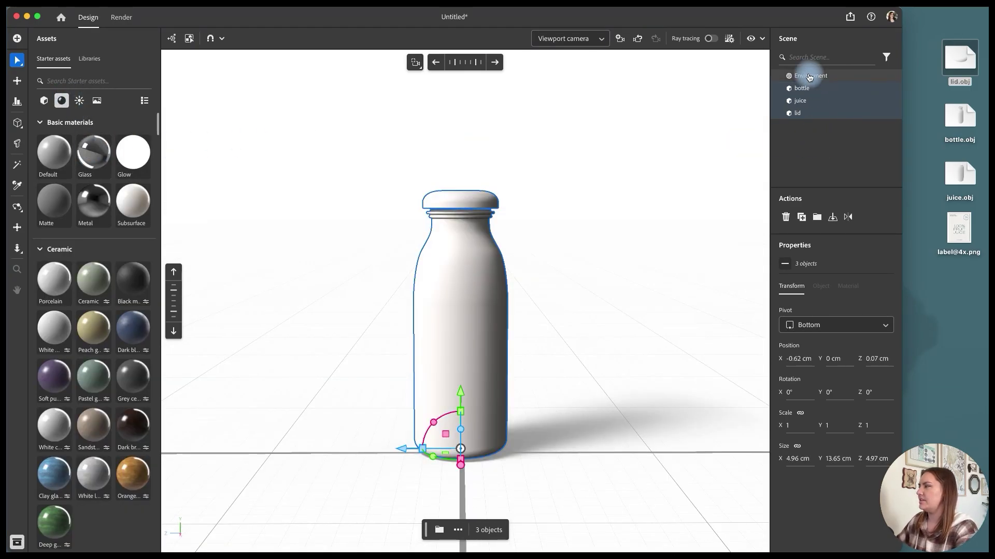
pyautogui.click(807, 112)
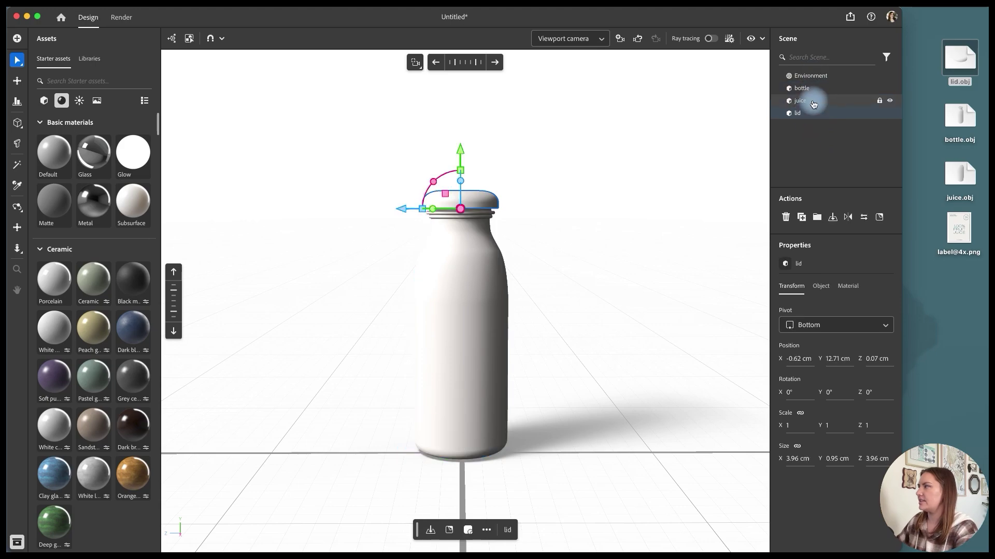
pyautogui.click(802, 88)
pyautogui.moveTo(93, 152); pyautogui.dragTo(821, 88)
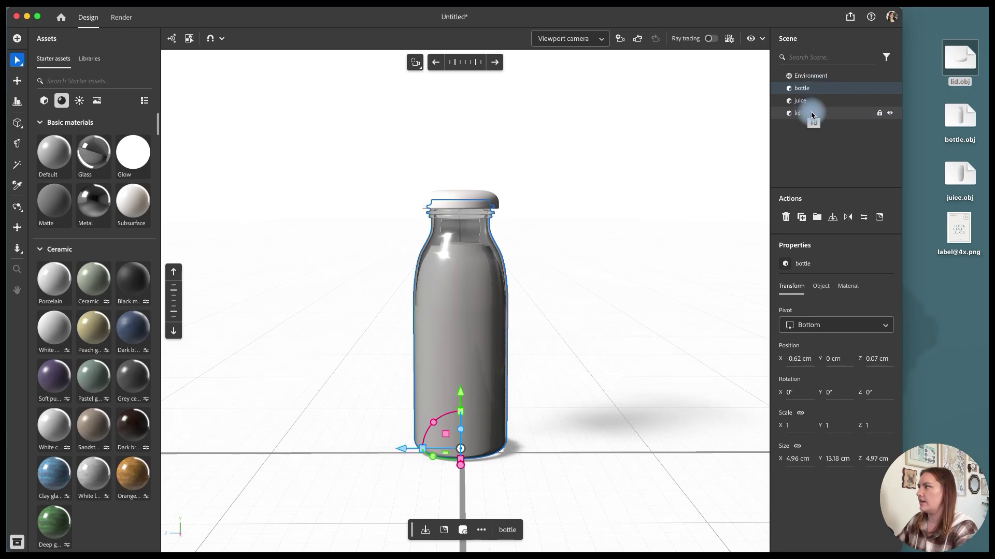
# Raise the juice inside the glass bottle to about Y 0.47 cm.
pyautogui.click(811, 114)
pyautogui.click(811, 101)
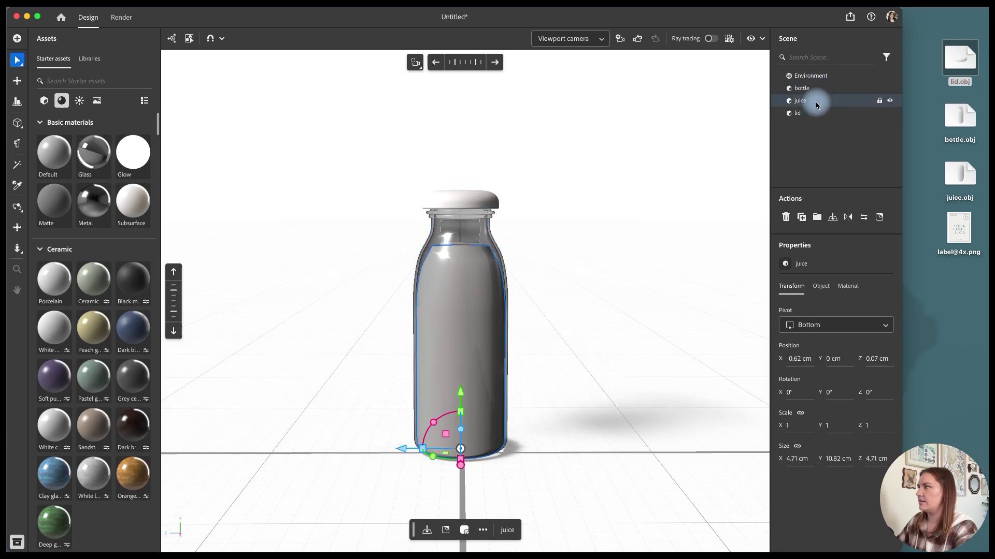
pyautogui.moveTo(460, 396); pyautogui.dragTo(465, 388)
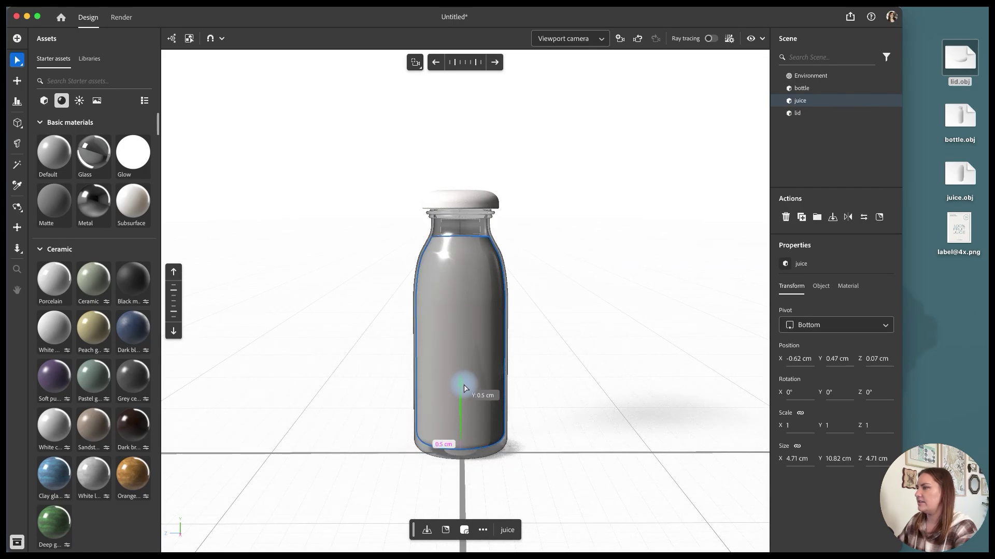
pyautogui.moveTo(463, 388); pyautogui.dragTo(464, 388)
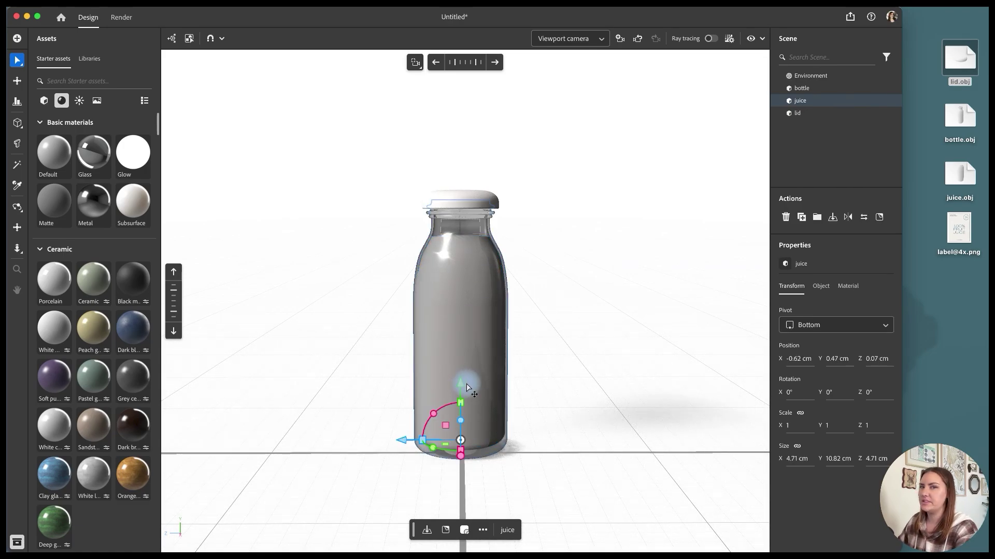
# Scale the juice proportionally to an X size of 4.68 cm and raise it to about Y 0.55 cm.
pyautogui.click(798, 459)
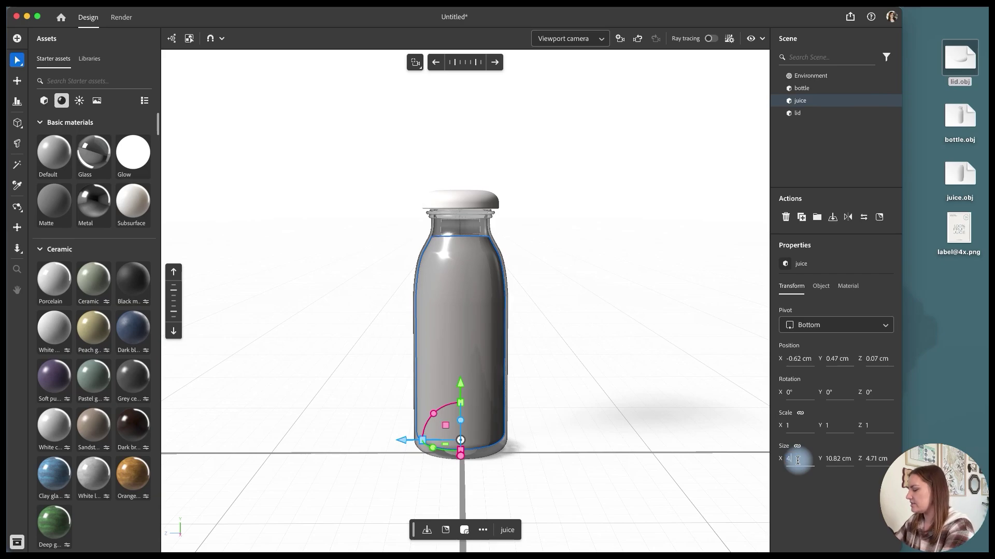
pyautogui.write('4.68')
pyautogui.press('Return')
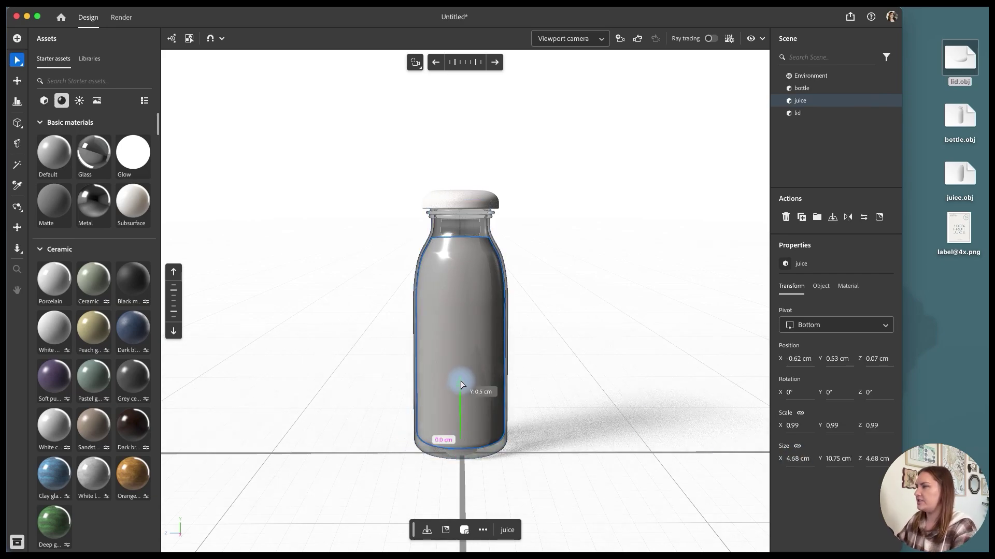
pyautogui.moveTo(462, 384); pyautogui.dragTo(462, 384)
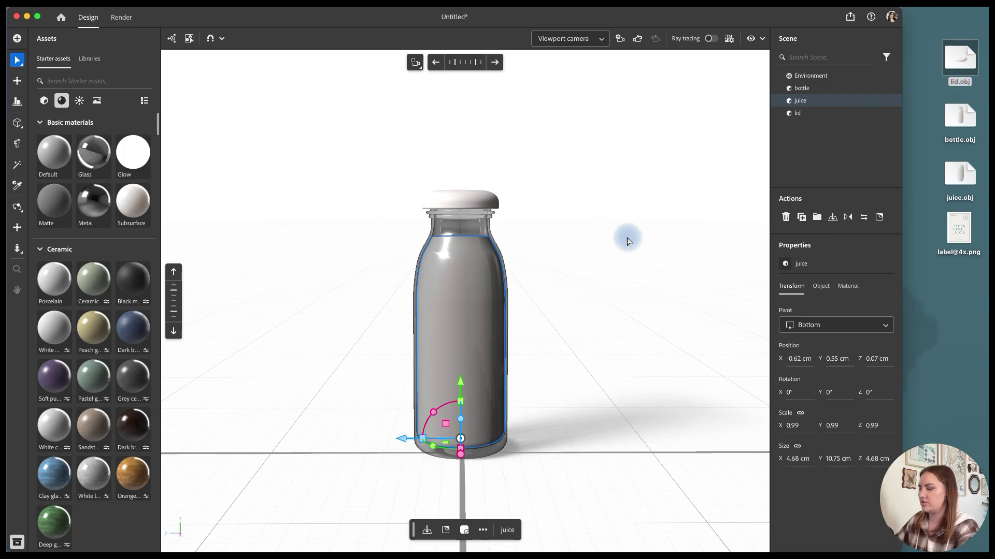
# Align the bottle, juice and lid with each other along the X axis.
pyautogui.click(818, 88)
pyautogui.keyDown('shift'); pyautogui.click(815, 114); pyautogui.keyUp('shift')
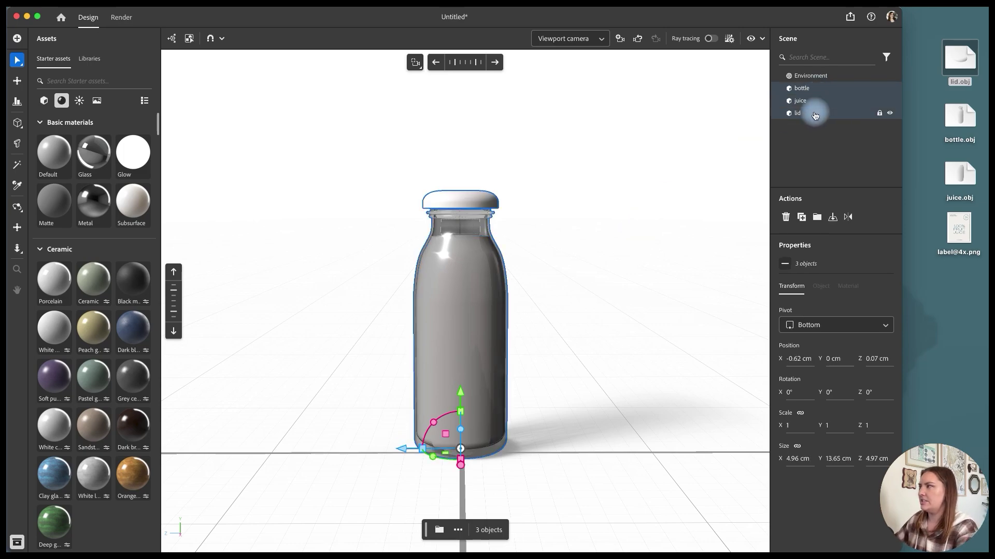
pyautogui.click(17, 101)
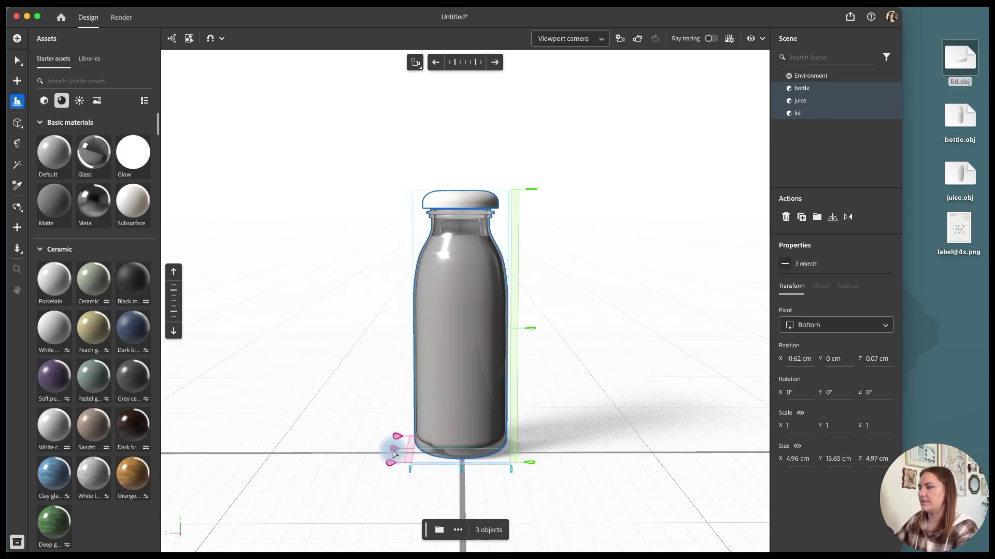
pyautogui.press('v')
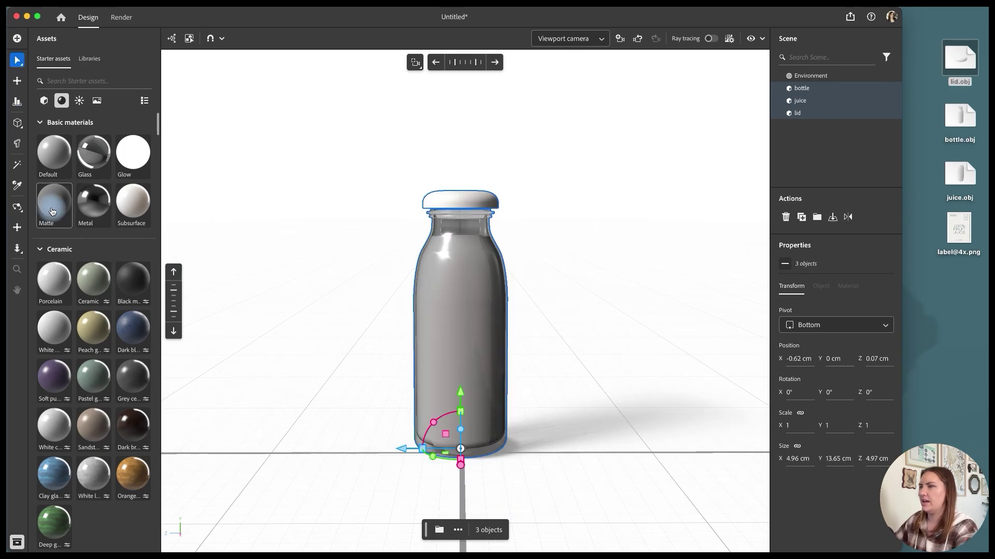
# Search the starter materials for water and apply the Water material to the juice only.
pyautogui.click(76, 83)
pyautogui.write('water')
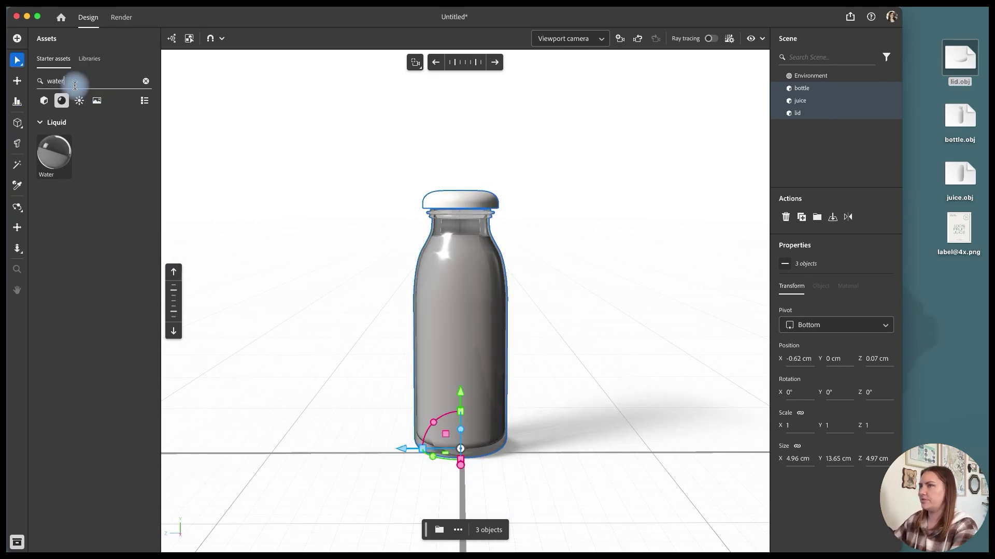
pyautogui.moveTo(54, 155); pyautogui.dragTo(812, 104)
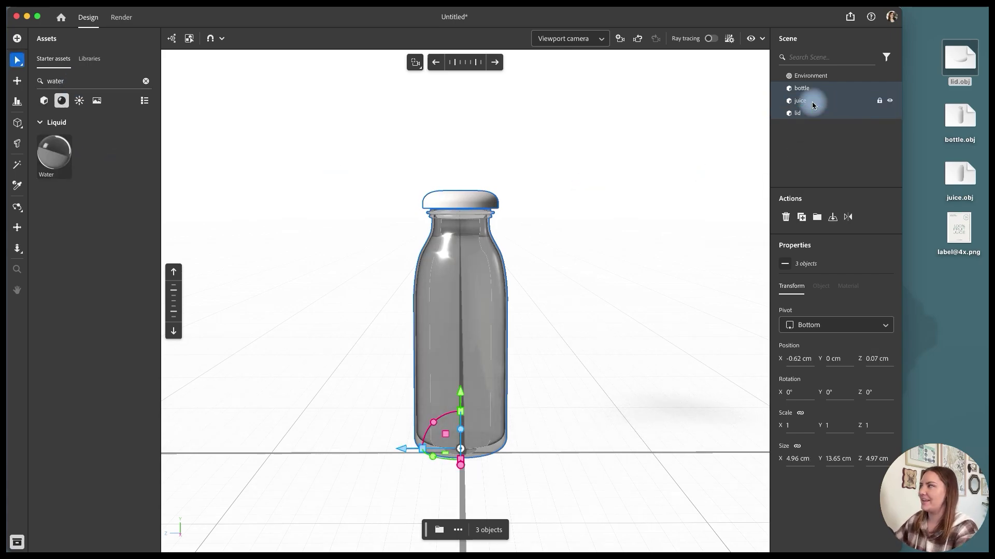
# Set the juice's water material roughness to 0.33 and tint its base color (96C491) and specular edge color green.
pyautogui.click(813, 104)
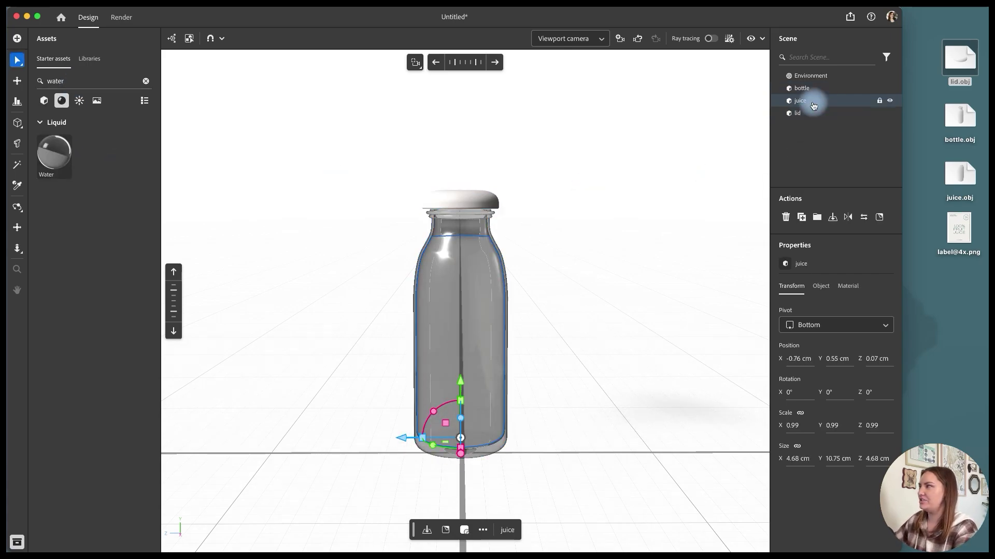
pyautogui.click(844, 286)
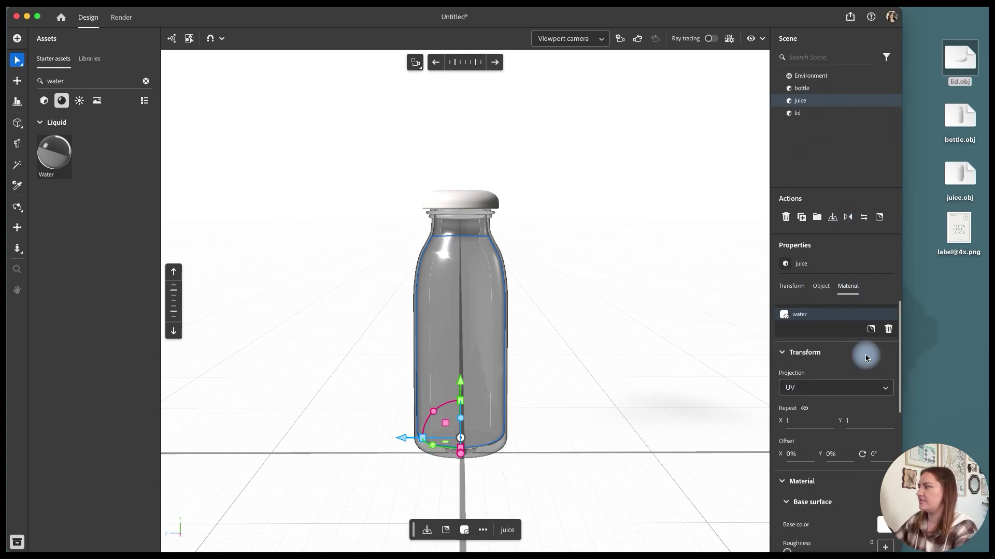
pyautogui.scroll(-5, 855, 365)
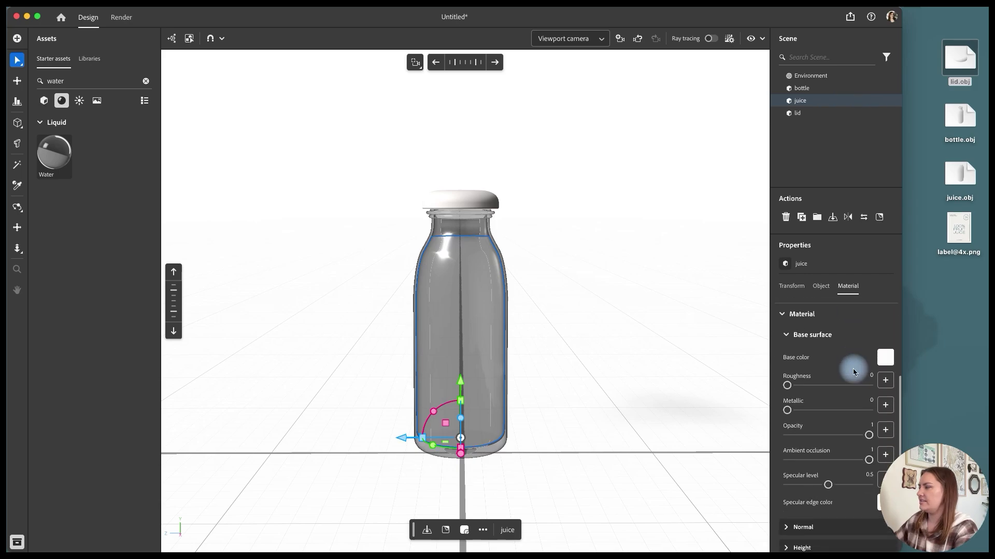
pyautogui.click(814, 387)
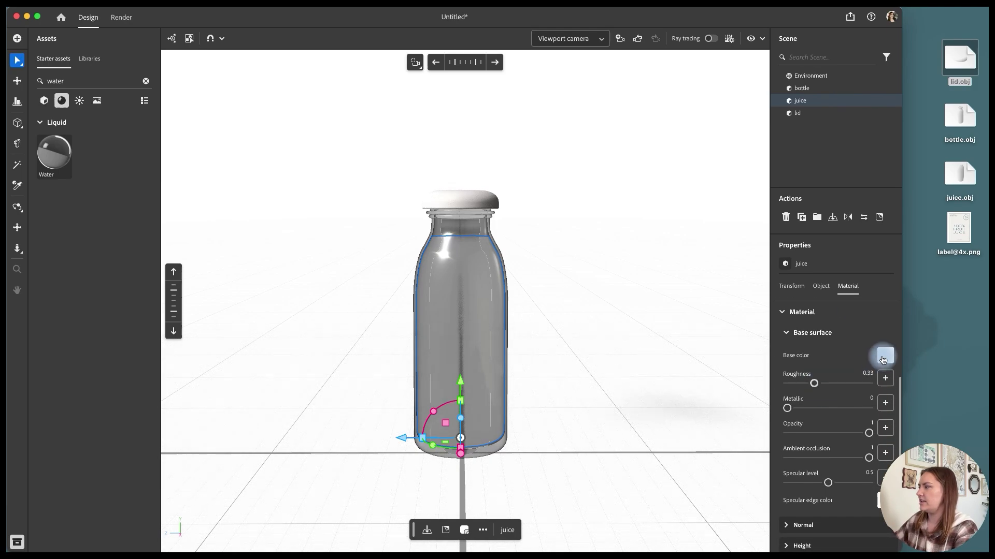
pyautogui.click(884, 358)
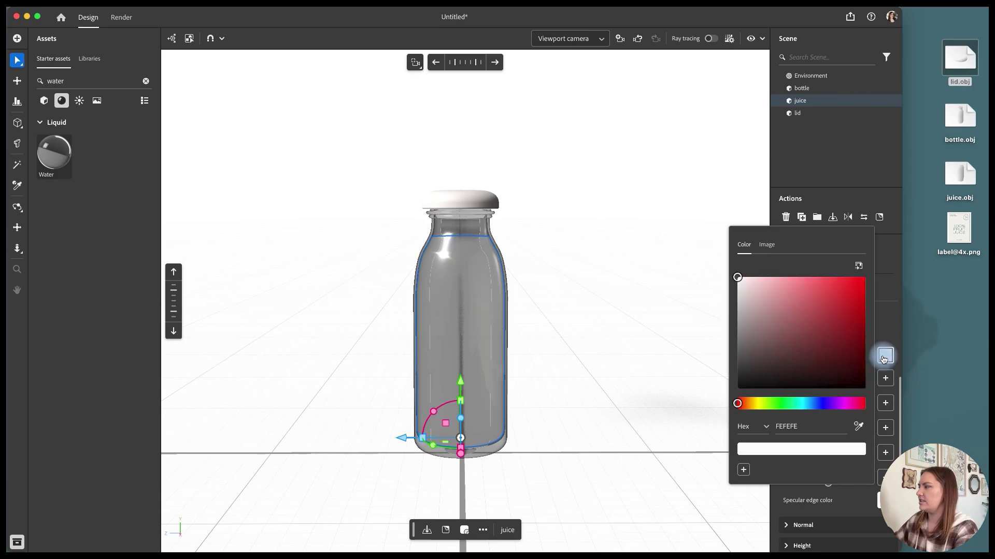
pyautogui.click(778, 404)
pyautogui.click(771, 306)
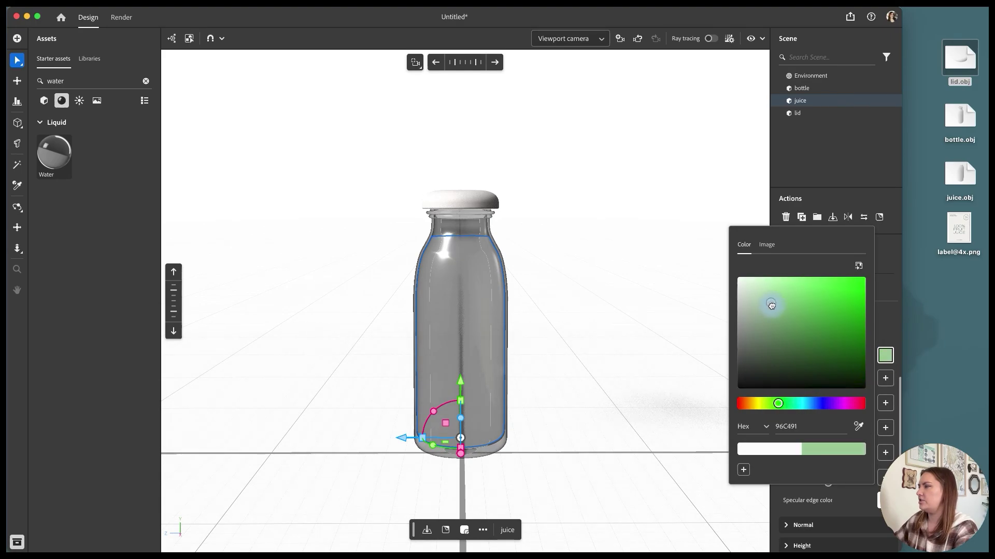
pyautogui.click(892, 325)
# Set the interior absorption color of the juice material to pale green D2DEBF.
pyautogui.click(777, 464)
pyautogui.click(774, 373)
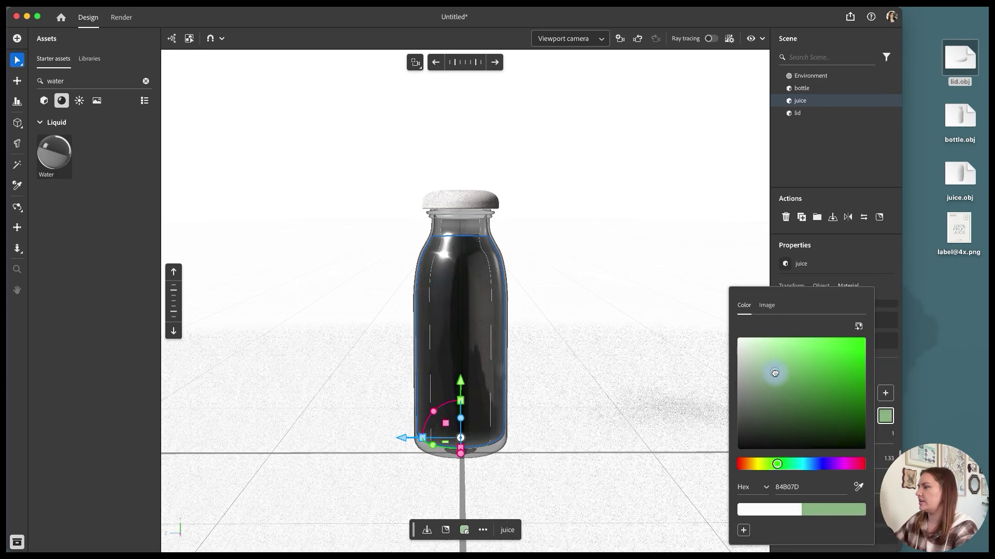
pyautogui.moveTo(775, 373); pyautogui.dragTo(755, 352)
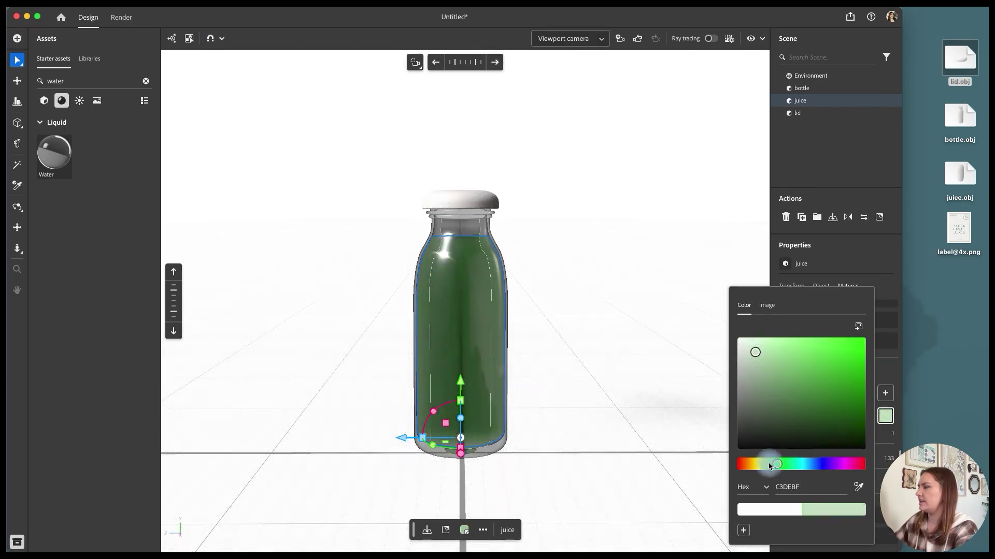
pyautogui.moveTo(769, 466); pyautogui.dragTo(767, 464)
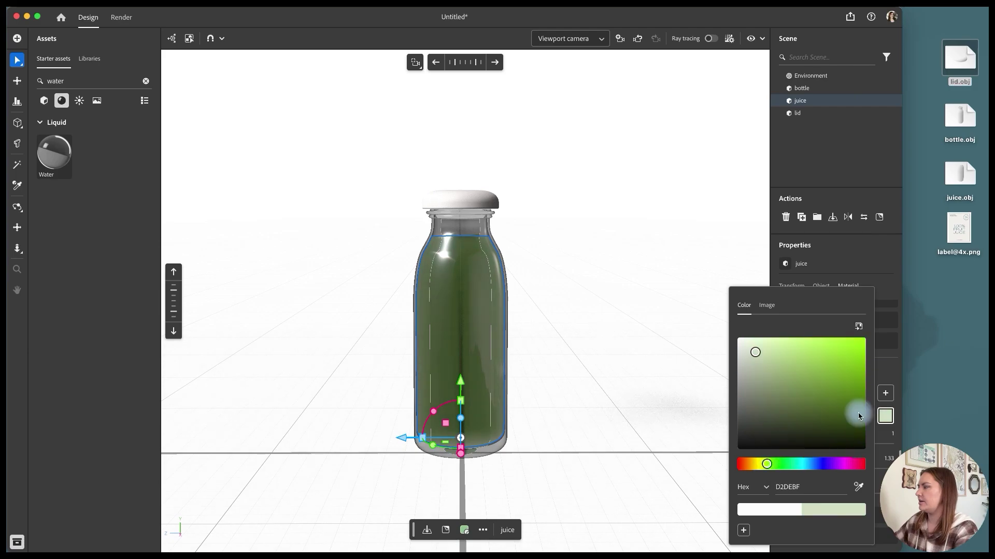
pyautogui.click(885, 417)
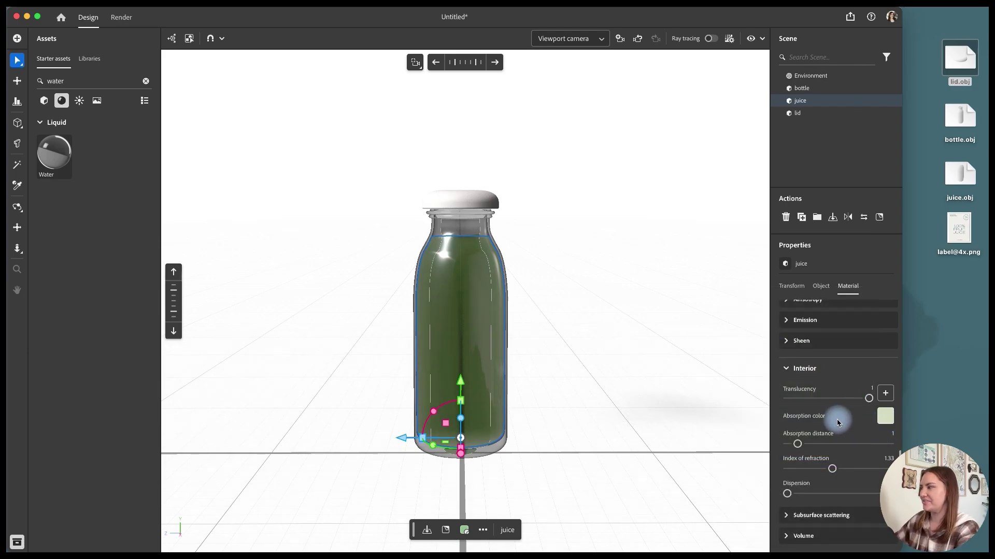
# Raise the juice material's roughness to 0.58, previewing the scene with ray tracing before and after the change.
pyautogui.click(711, 39)
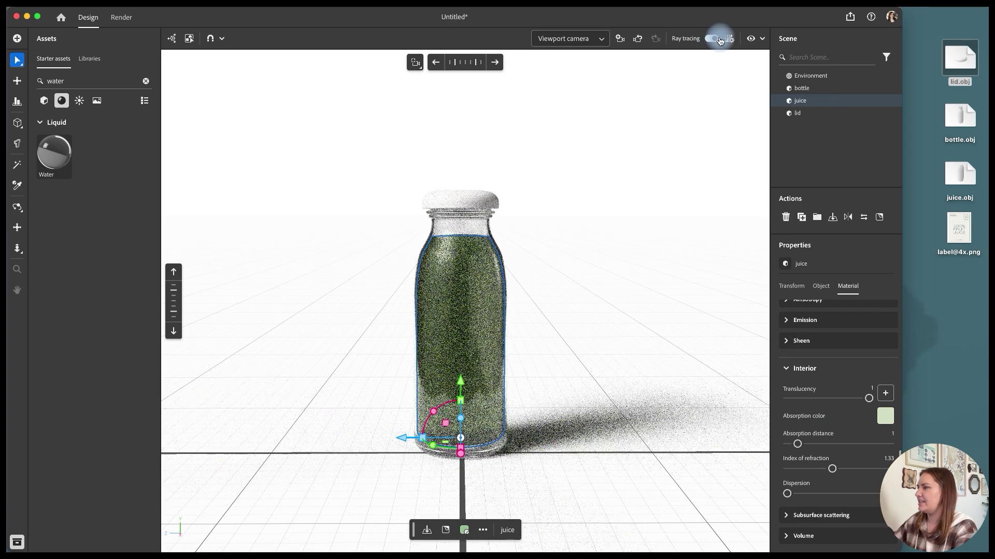
pyautogui.click(719, 40)
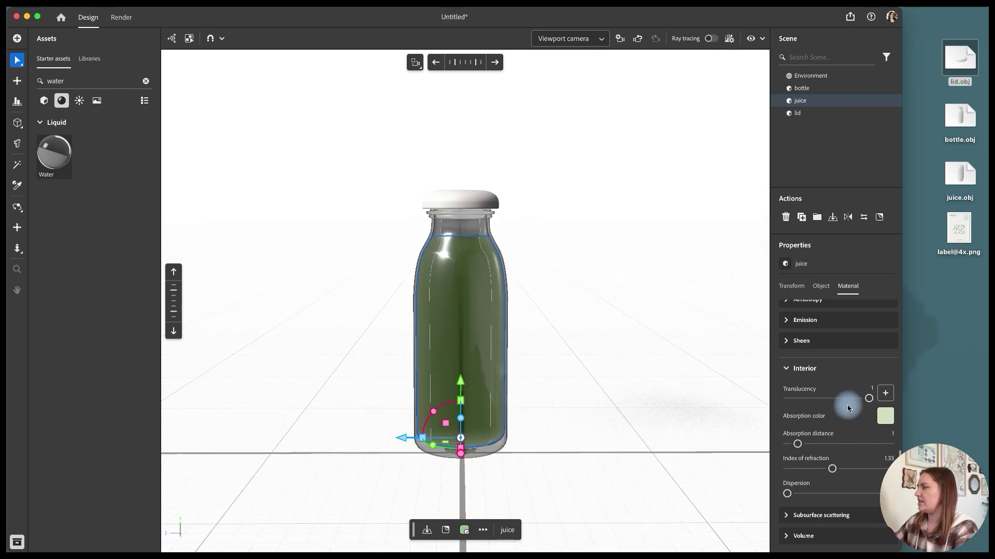
pyautogui.scroll(8, 842, 435)
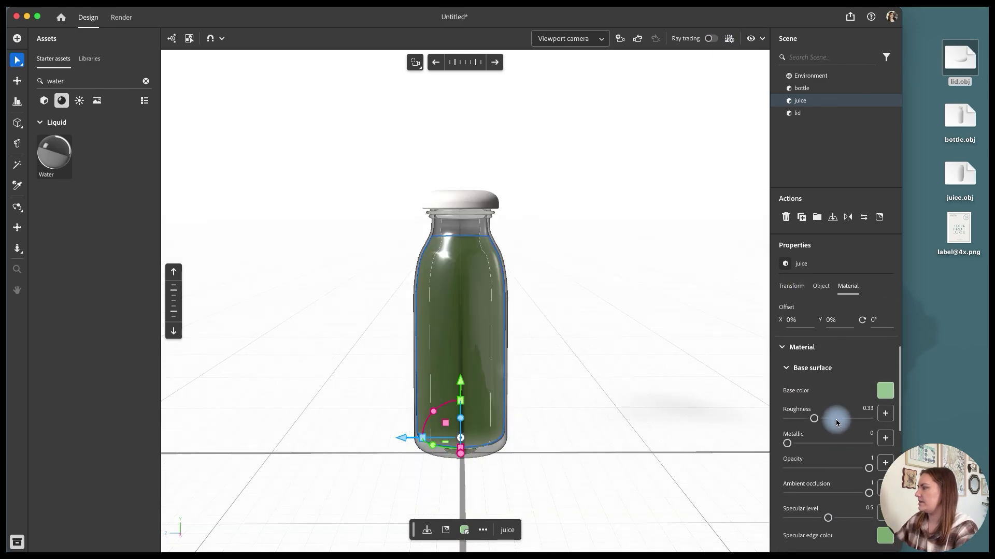
pyautogui.click(834, 419)
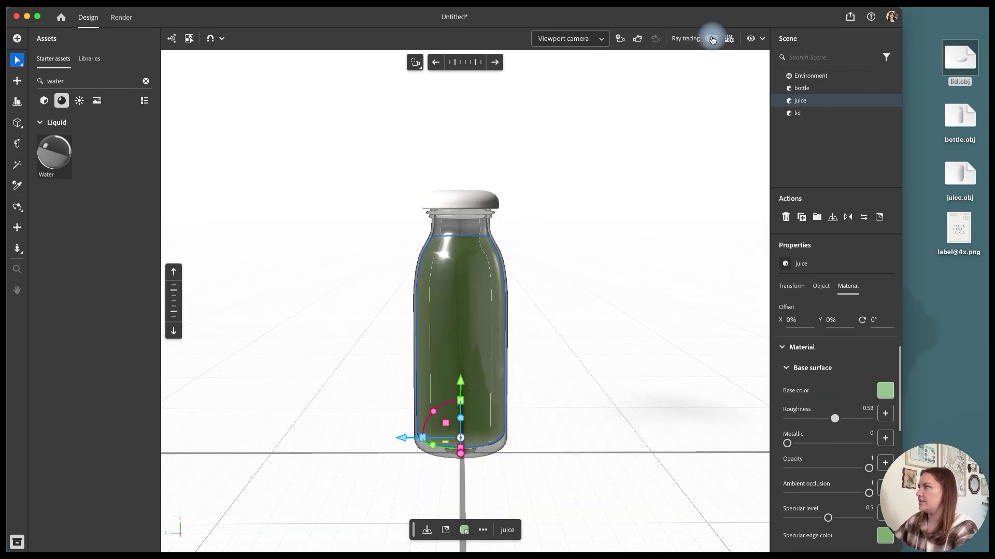
pyautogui.click(713, 40)
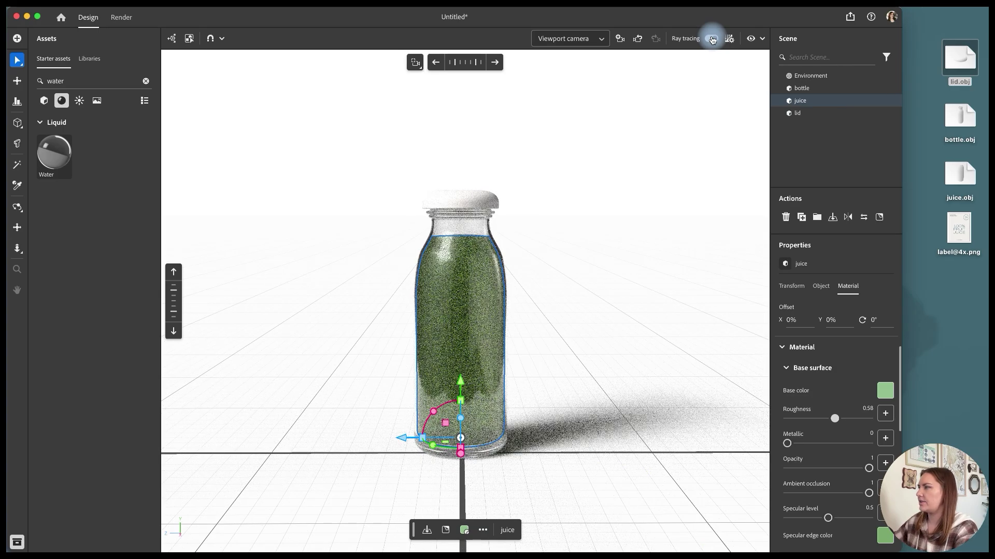
pyautogui.click(712, 40)
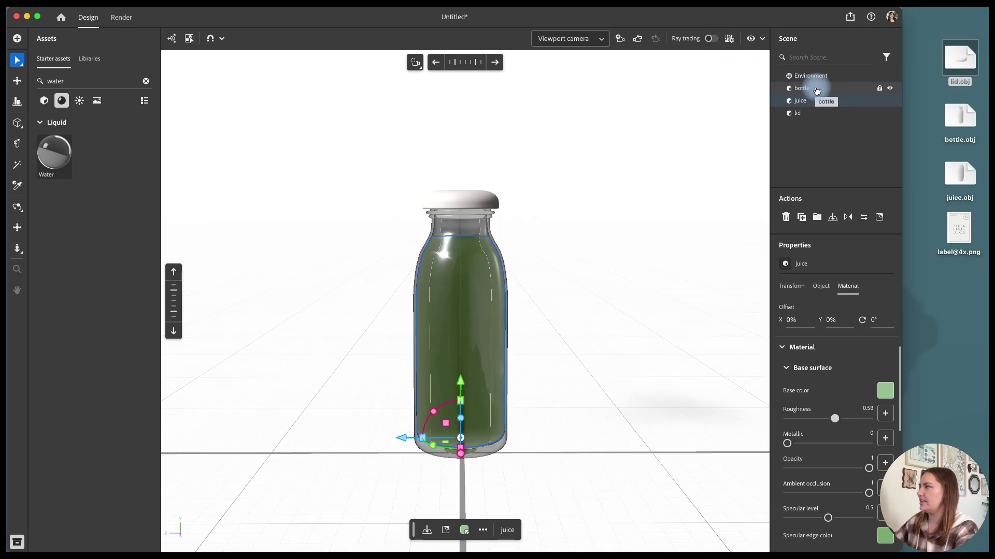
# Clear the material search and apply the basic Metal material to the lid.
pyautogui.click(809, 113)
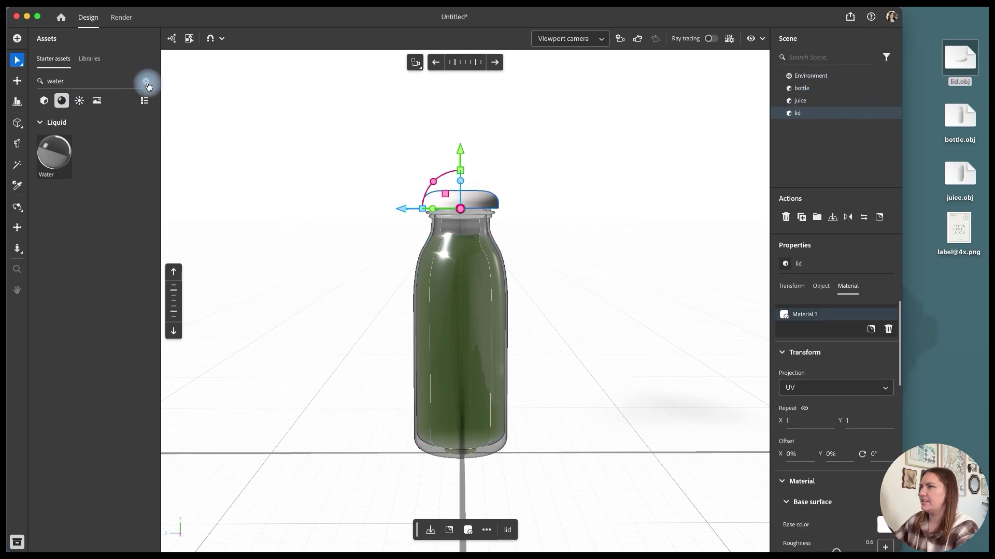
pyautogui.click(147, 84)
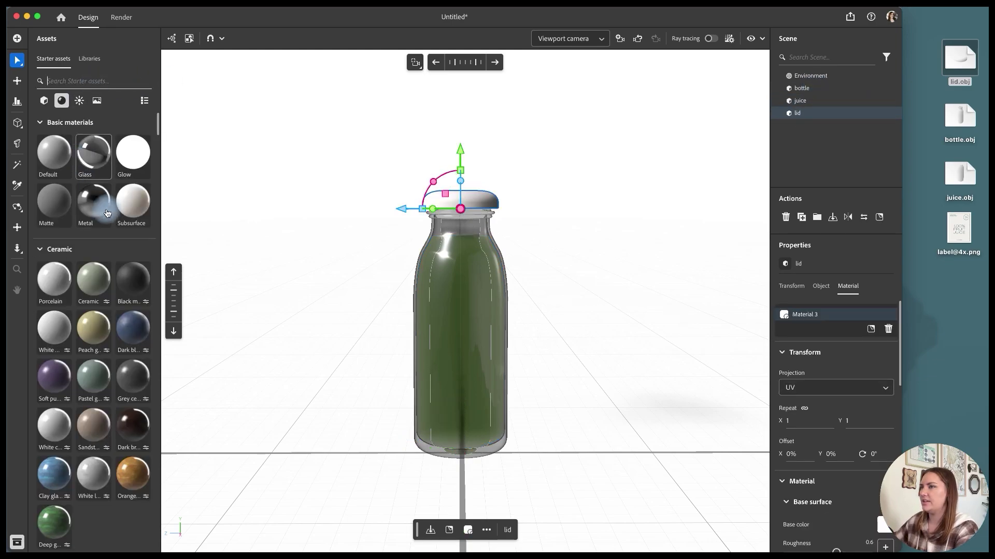
pyautogui.moveTo(93, 206); pyautogui.dragTo(810, 113)
# Set the base color of the lid's metal material to dark teal 3A6270.
pyautogui.scroll(-6, 844, 381)
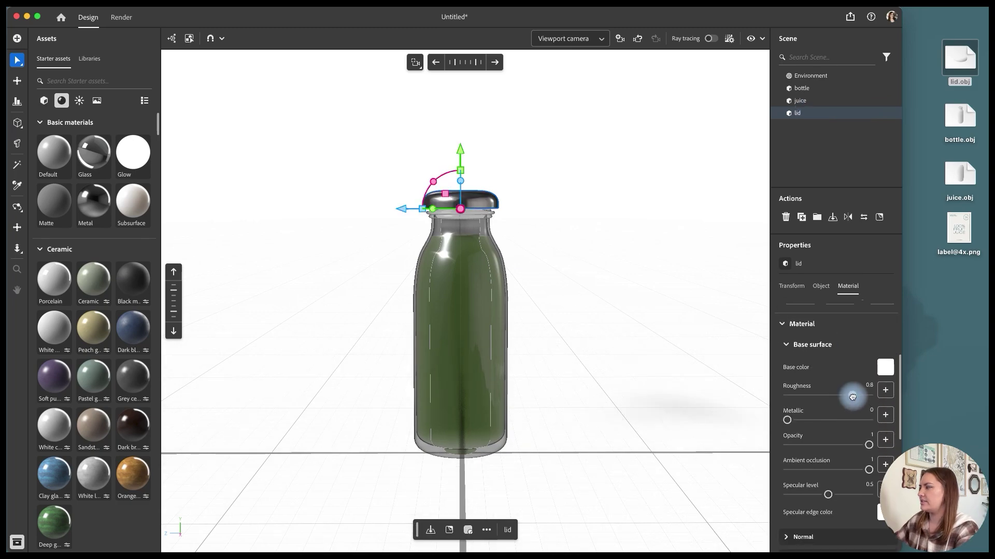
pyautogui.click(884, 374)
pyautogui.doubleClick(803, 445)
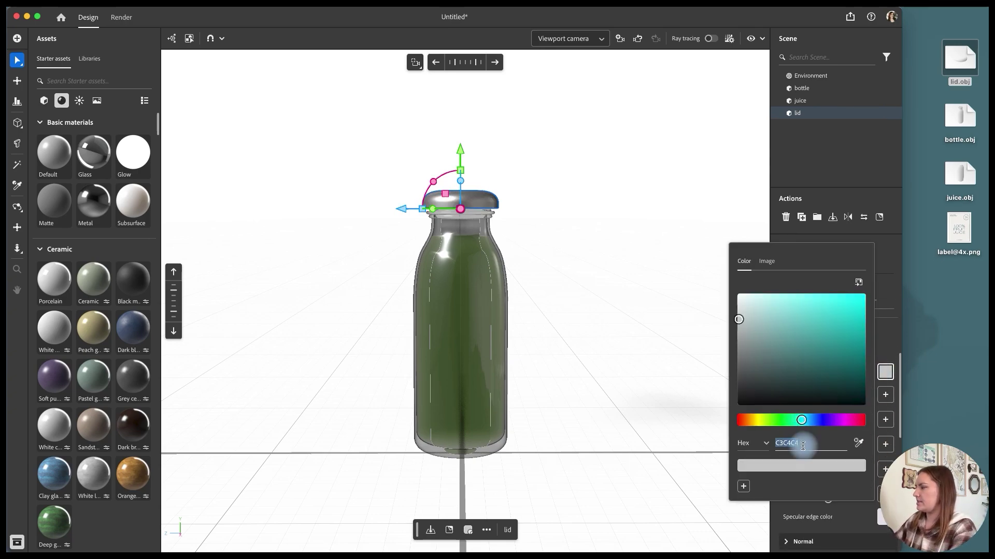
pyautogui.press('Return')
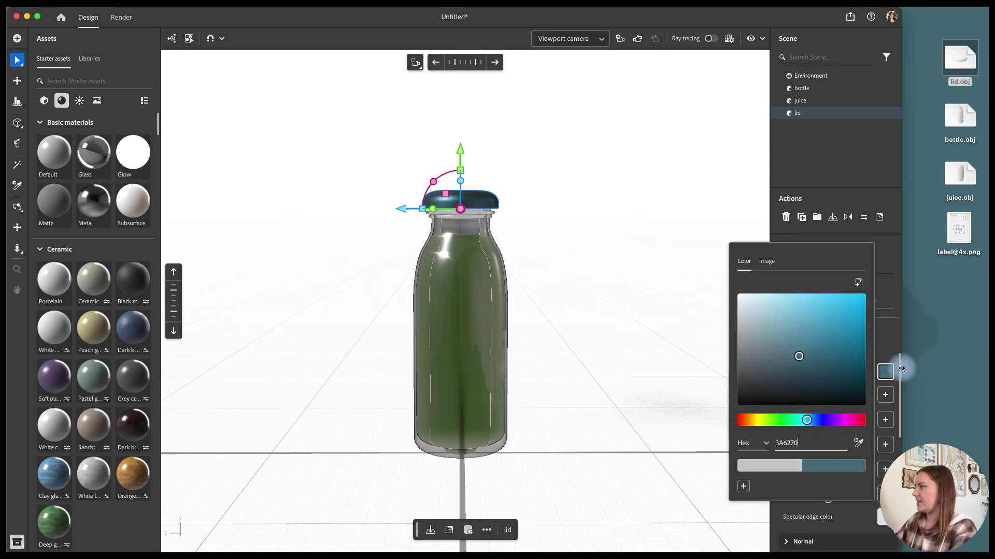
pyautogui.click(882, 350)
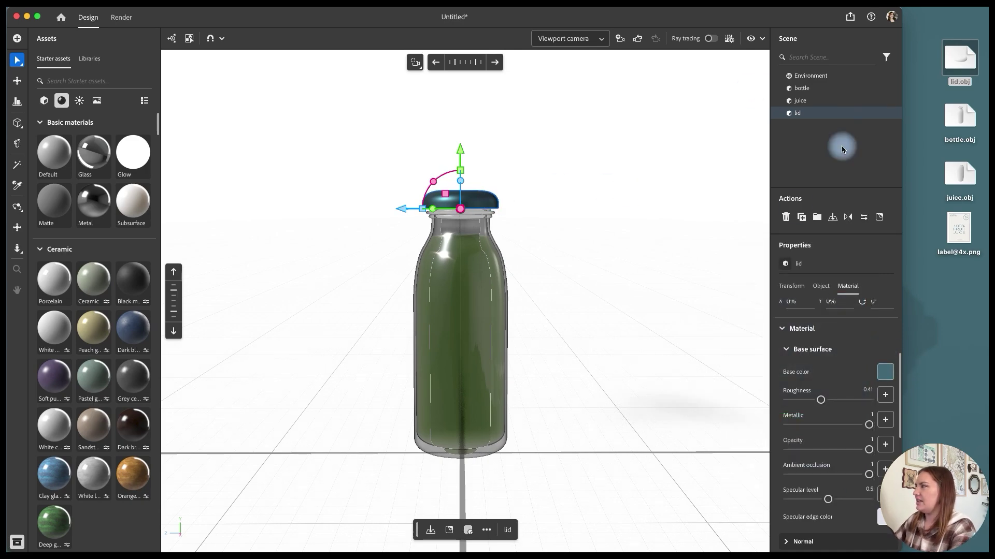
pyautogui.moveTo(959, 228); pyautogui.dragTo(464, 367)
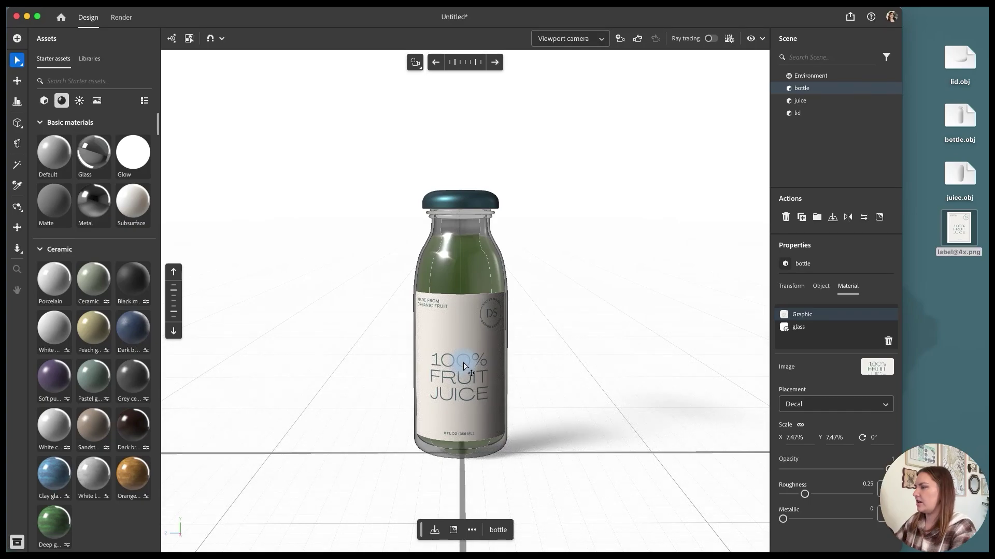
pyautogui.click(618, 370)
pyautogui.click(567, 367)
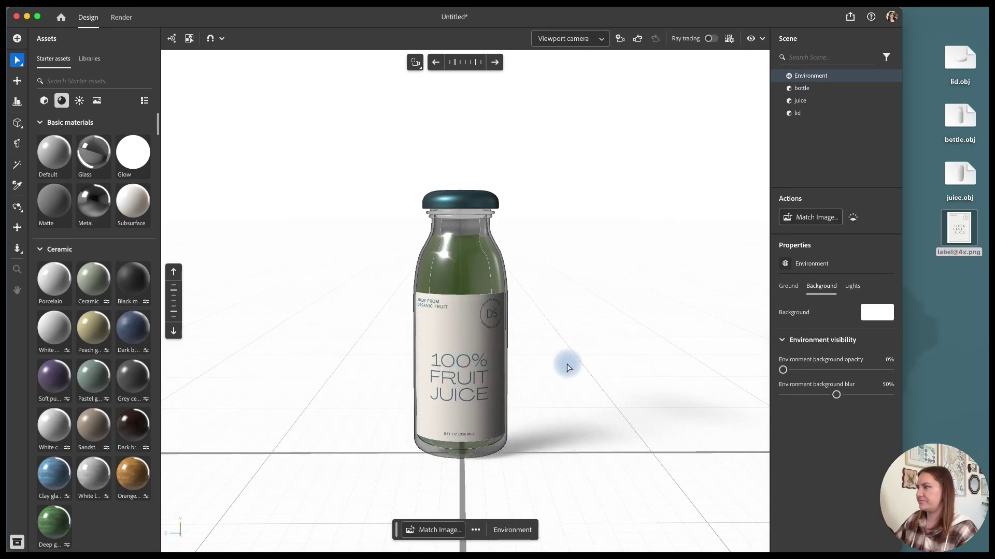
pyautogui.click(711, 39)
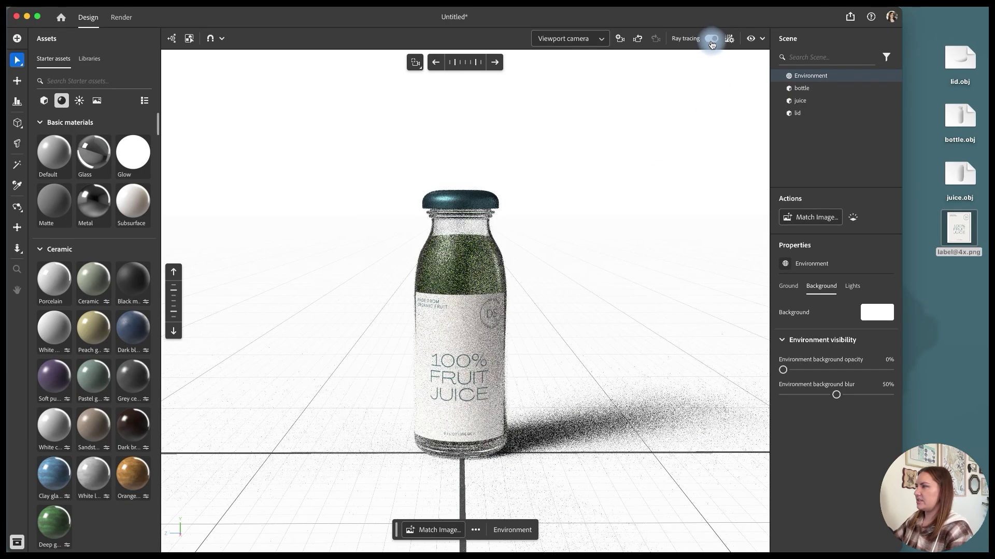
pyautogui.click(711, 40)
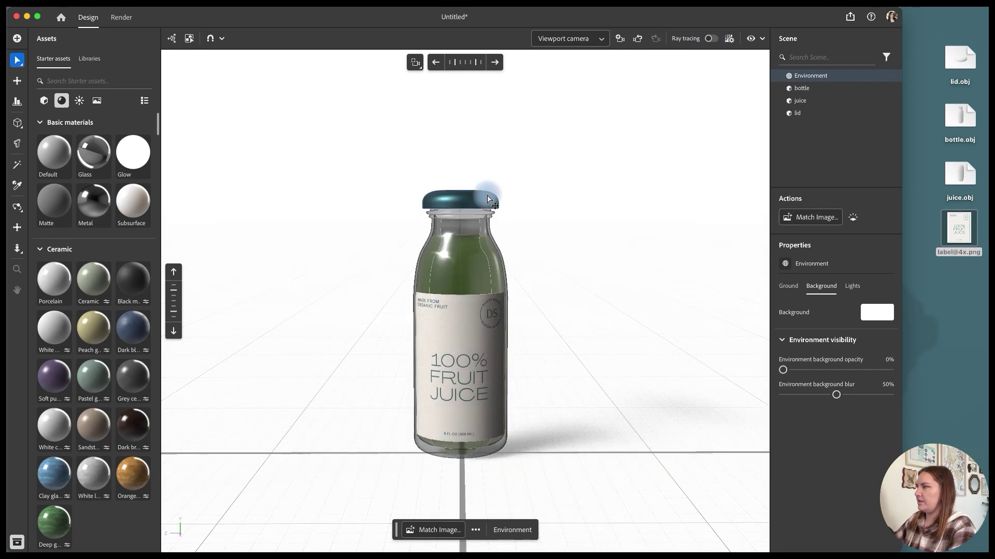
# Scale the lid proportionally to an X size of 3.7 cm.
pyautogui.click(489, 197)
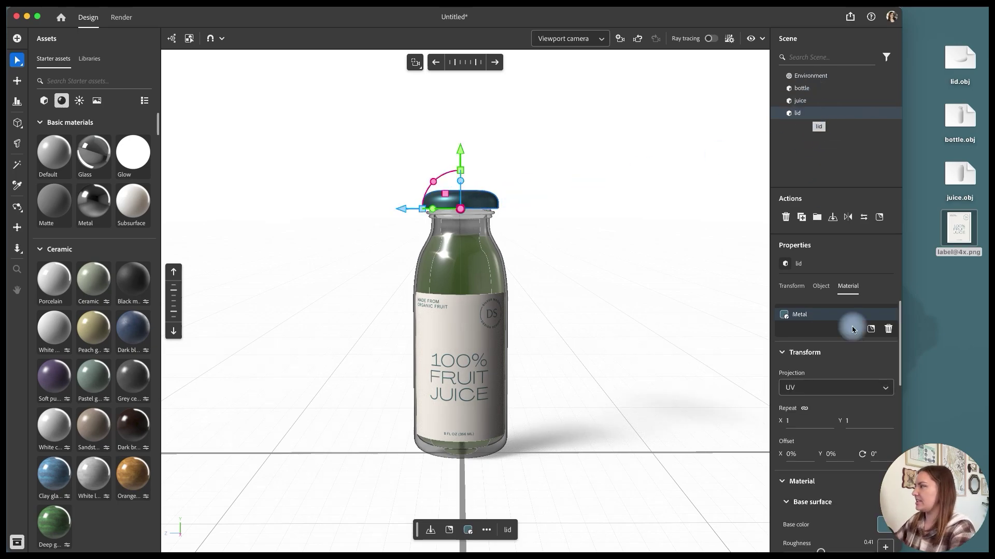
pyautogui.click(791, 285)
pyautogui.click(798, 460)
pyautogui.write('3.7')
pyautogui.press('Return')
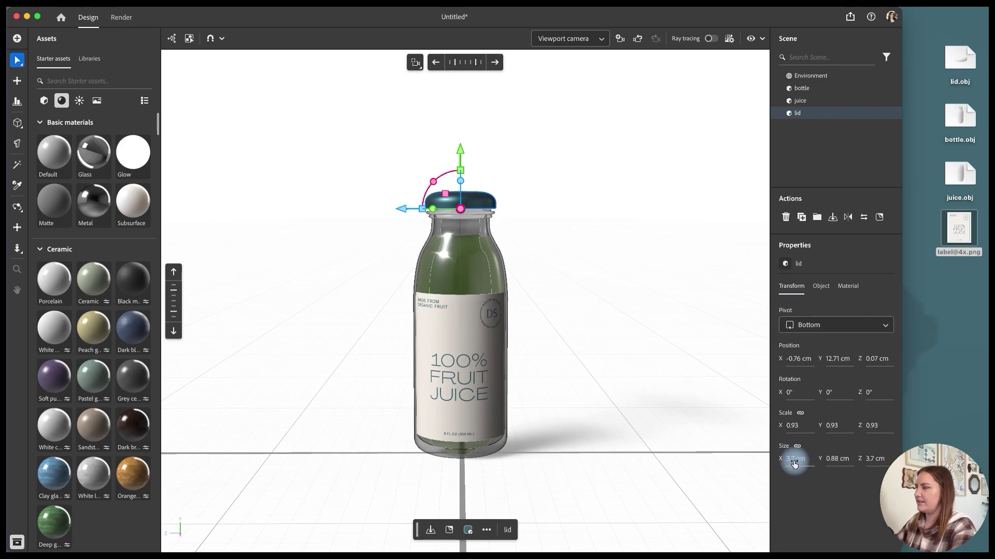
pyautogui.click(801, 472)
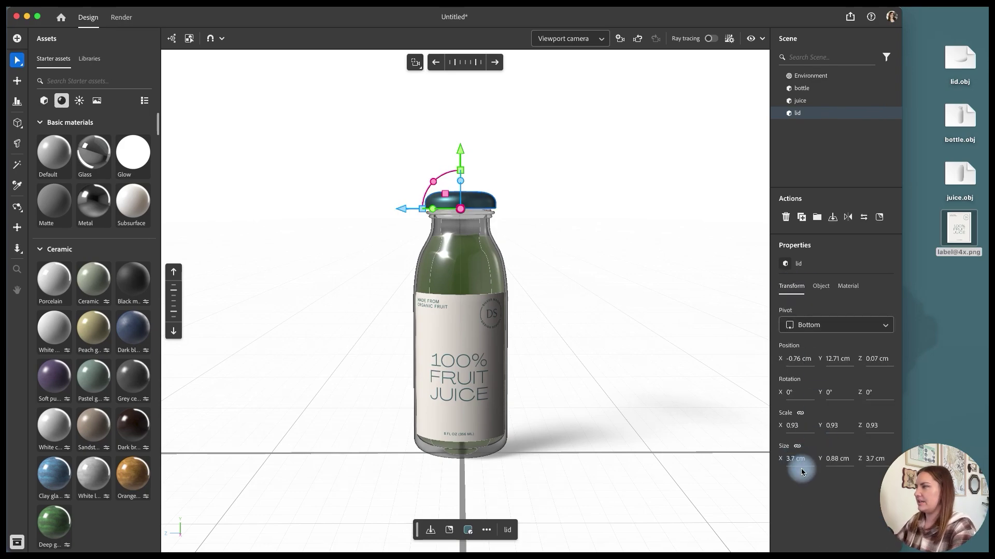
pyautogui.click(815, 89)
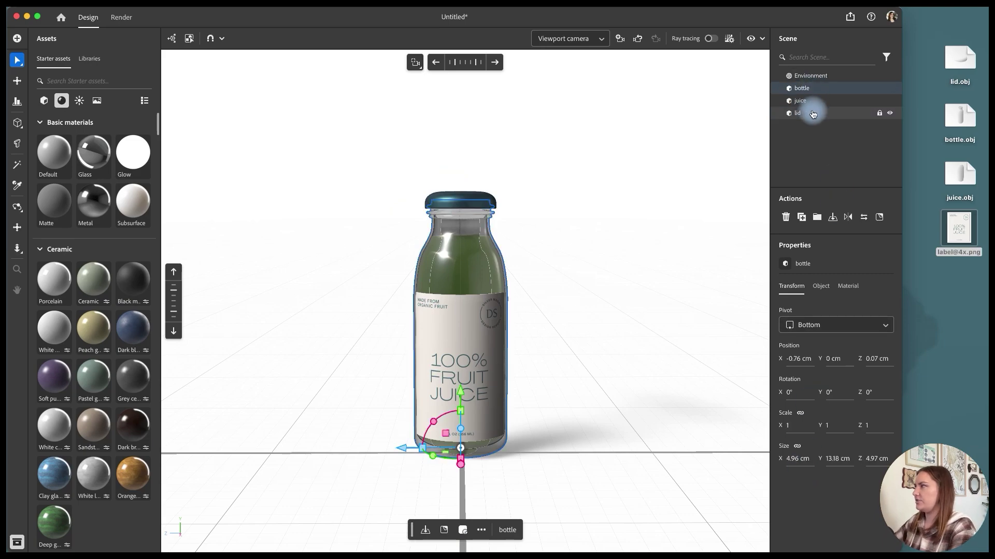
pyautogui.keyDown('shift'); pyautogui.click(812, 113); pyautogui.keyUp('shift')
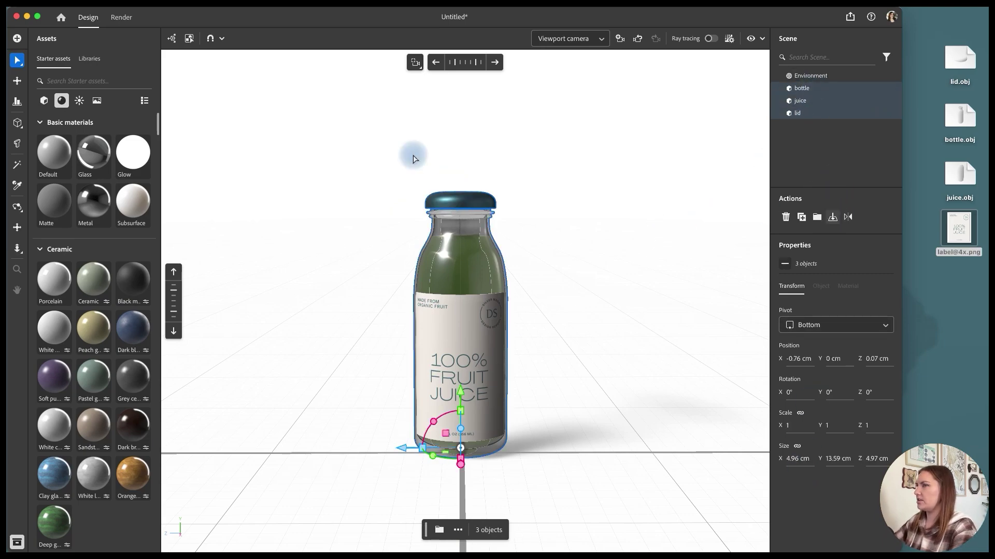
pyautogui.click(16, 104)
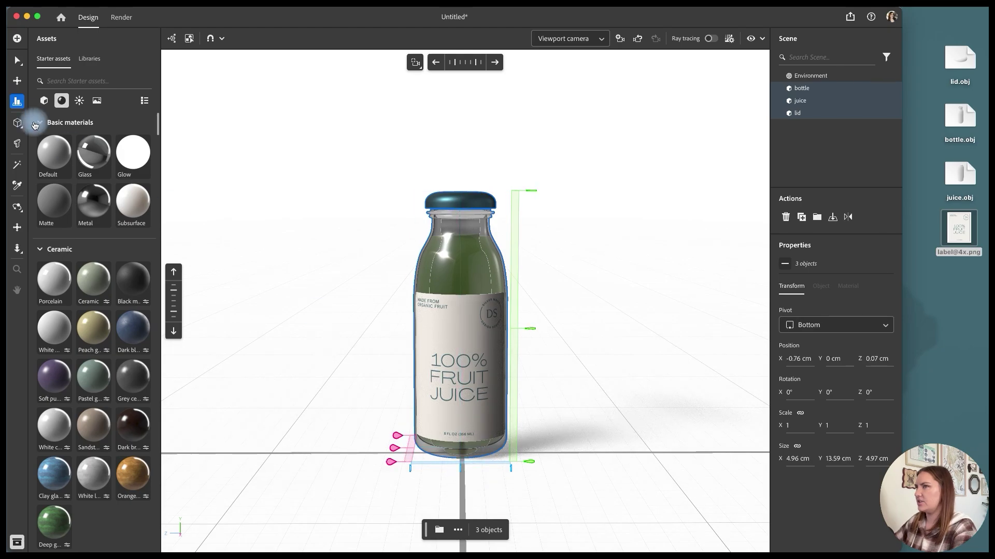
pyautogui.click(17, 60)
pyautogui.click(622, 347)
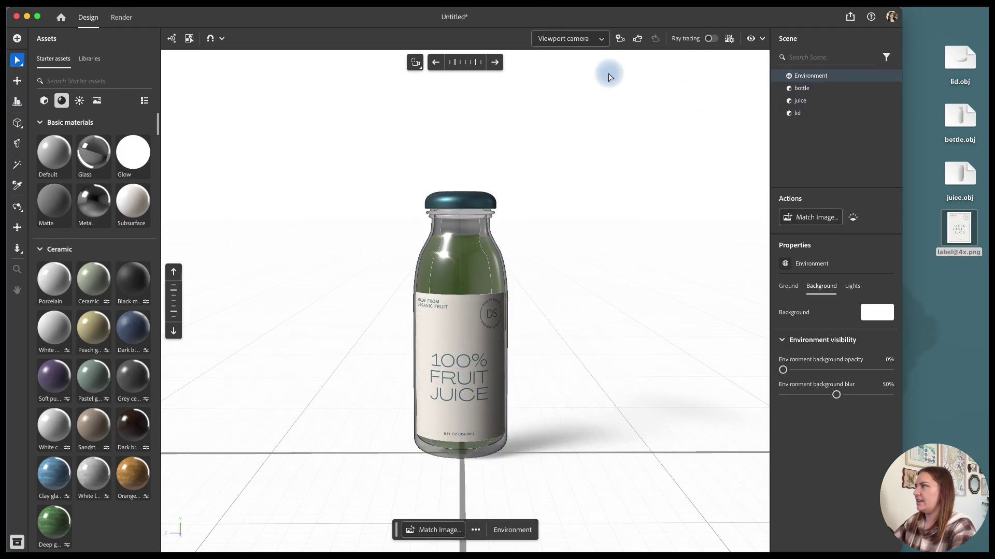
# Preview the finished bottle scene briefly with ray tracing.
pyautogui.click(711, 40)
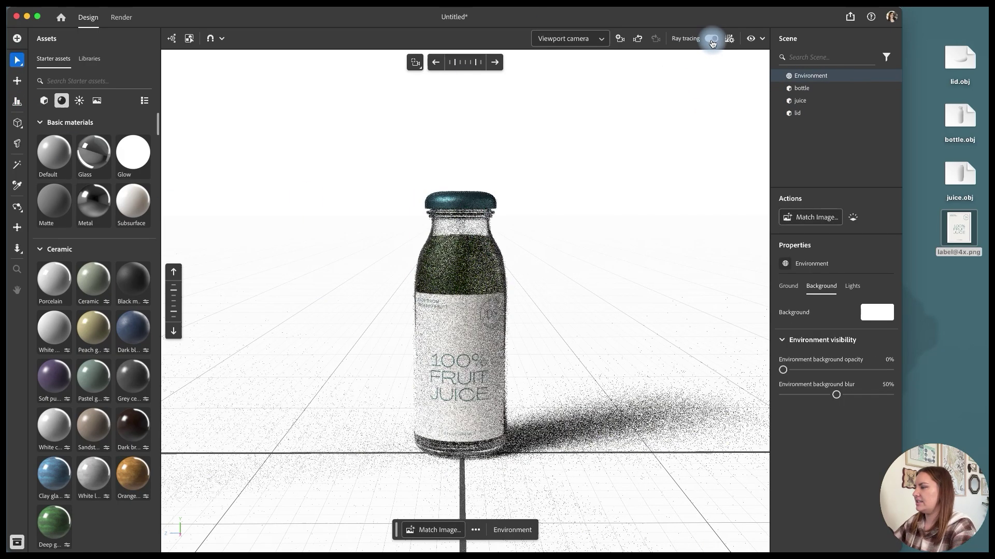
pyautogui.click(710, 39)
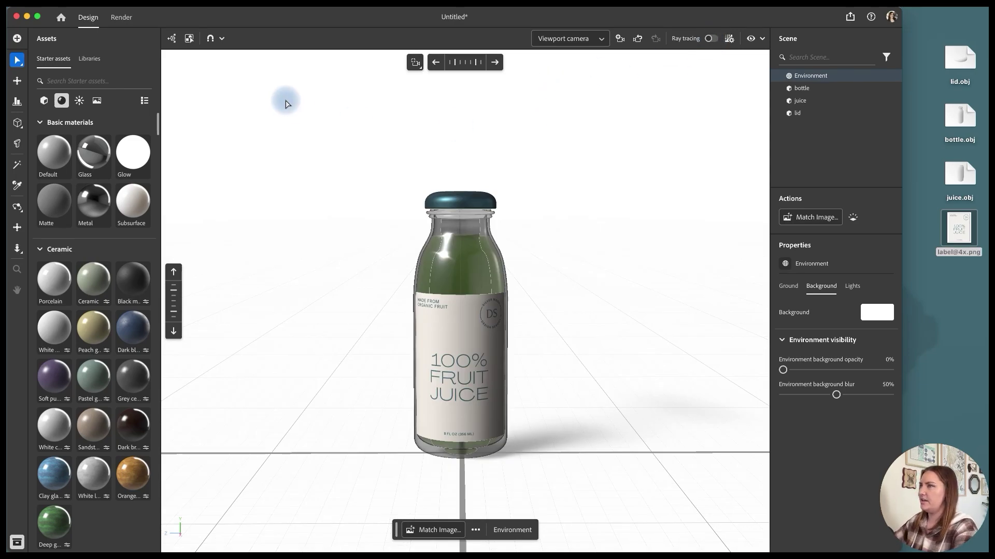
# Add a camera from the current view and enlarge its output size to about 1957 x 1546 px.
pyautogui.click(621, 41)
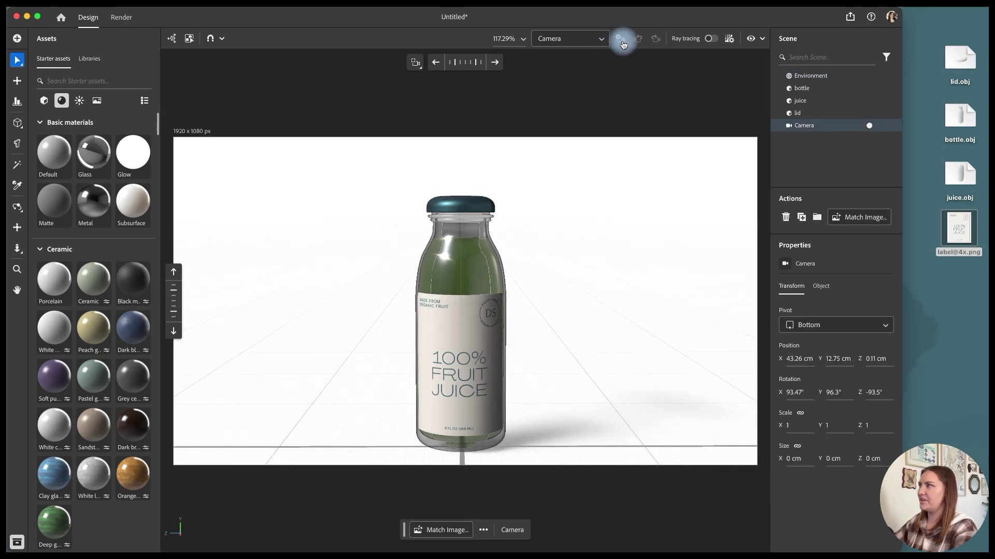
pyautogui.click(196, 133)
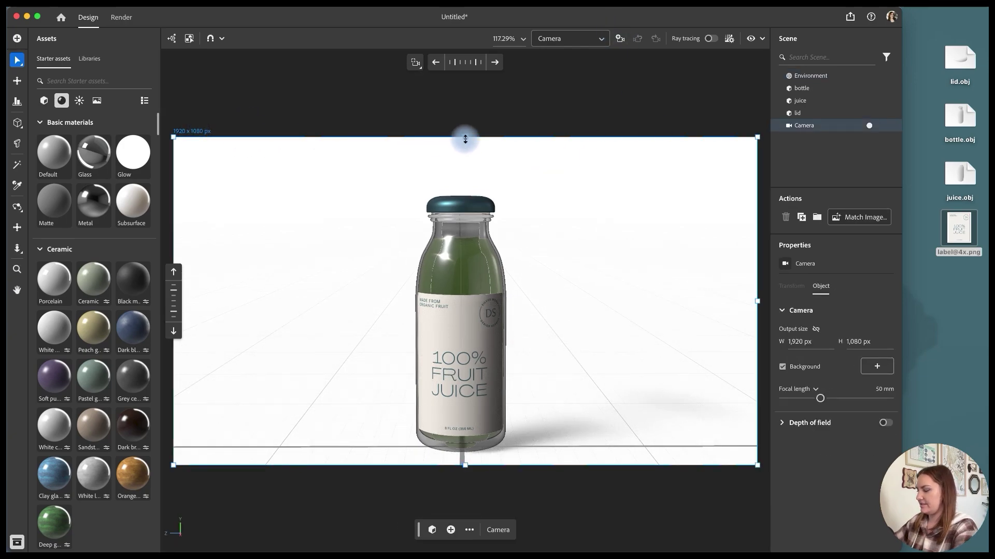
pyautogui.moveTo(465, 139); pyautogui.dragTo(464, 76)
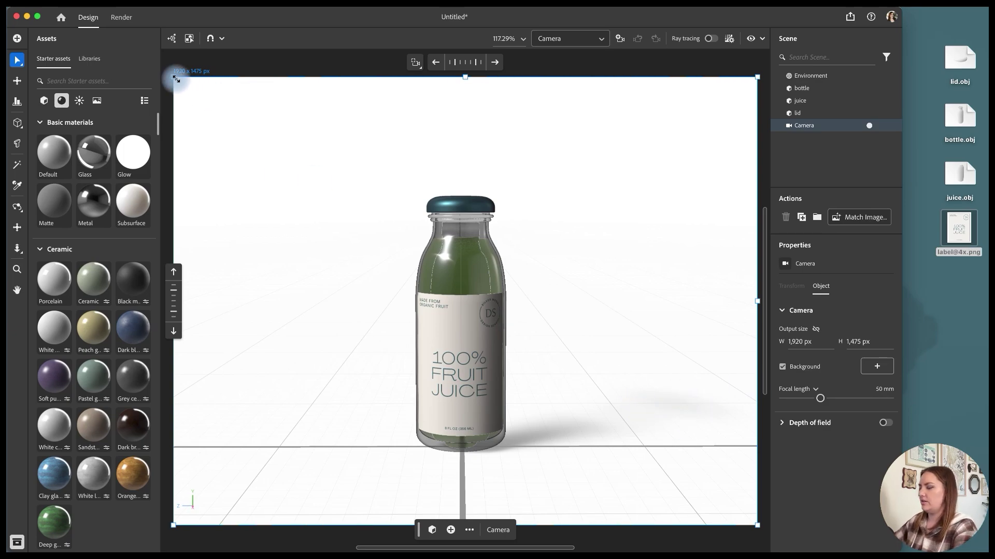
pyautogui.moveTo(176, 79); pyautogui.dragTo(171, 68)
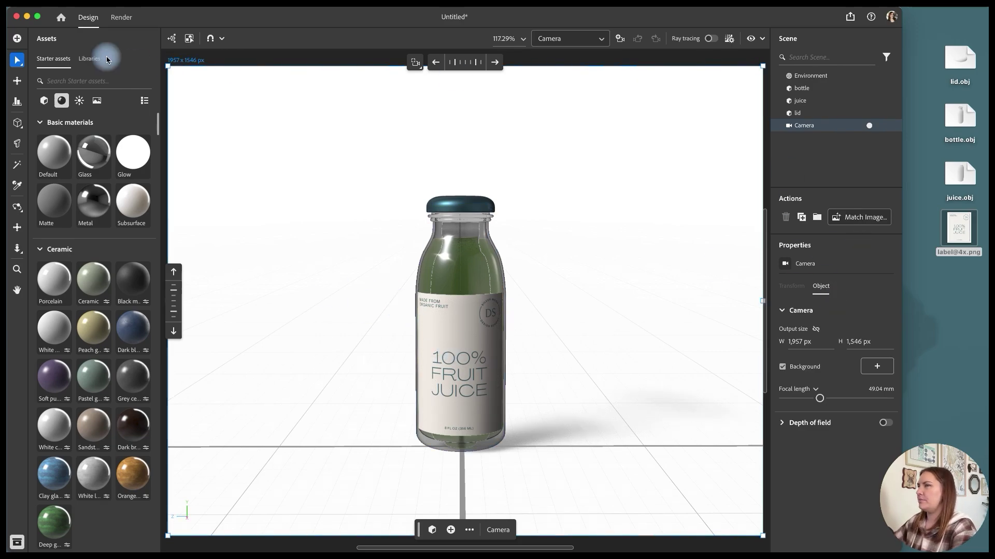
# Apply the Three point environment light preset to the scene and lower the environment light's intensity to about 39%.
pyautogui.click(80, 101)
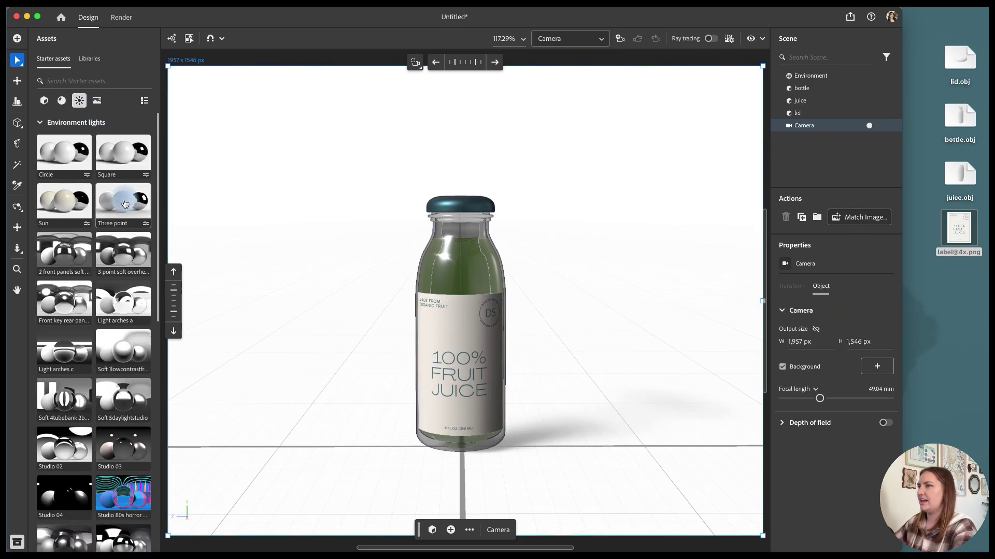
pyautogui.moveTo(123, 203); pyautogui.dragTo(369, 366)
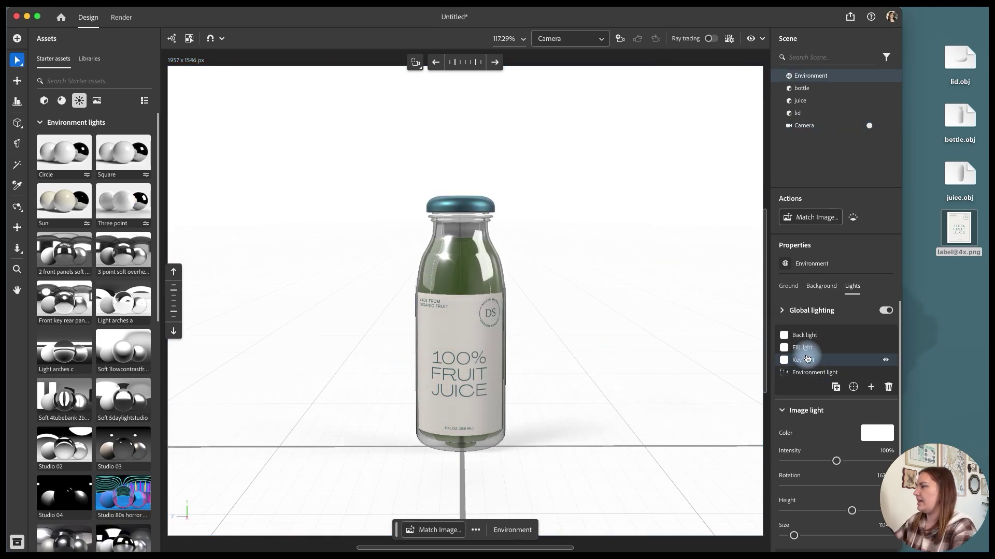
pyautogui.click(815, 372)
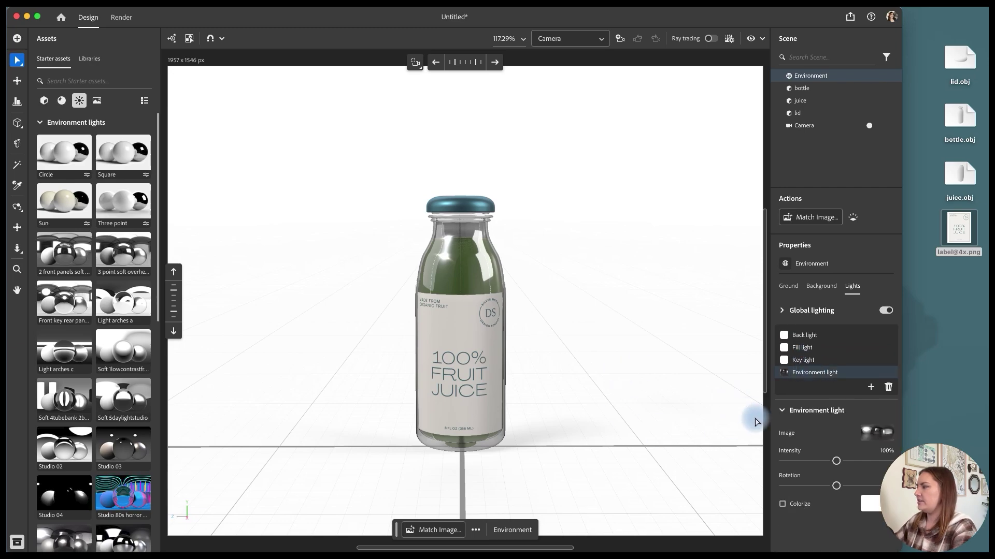
pyautogui.moveTo(800, 464); pyautogui.dragTo(803, 461)
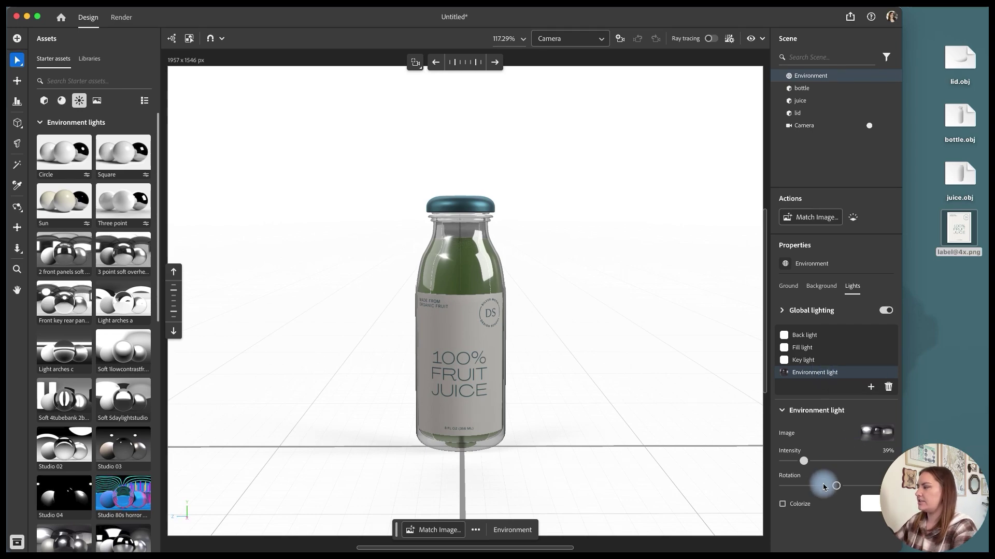
# Adjust the key light to about 61% intensity, 51° rotation and 8° height.
pyautogui.moveTo(813, 486); pyautogui.dragTo(863, 486)
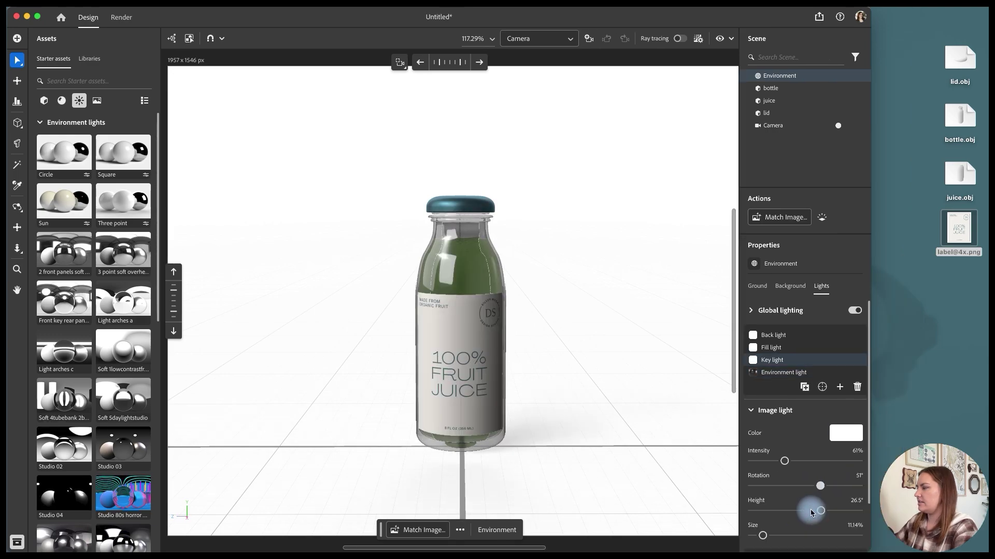
pyautogui.moveTo(811, 510); pyautogui.dragTo(811, 512)
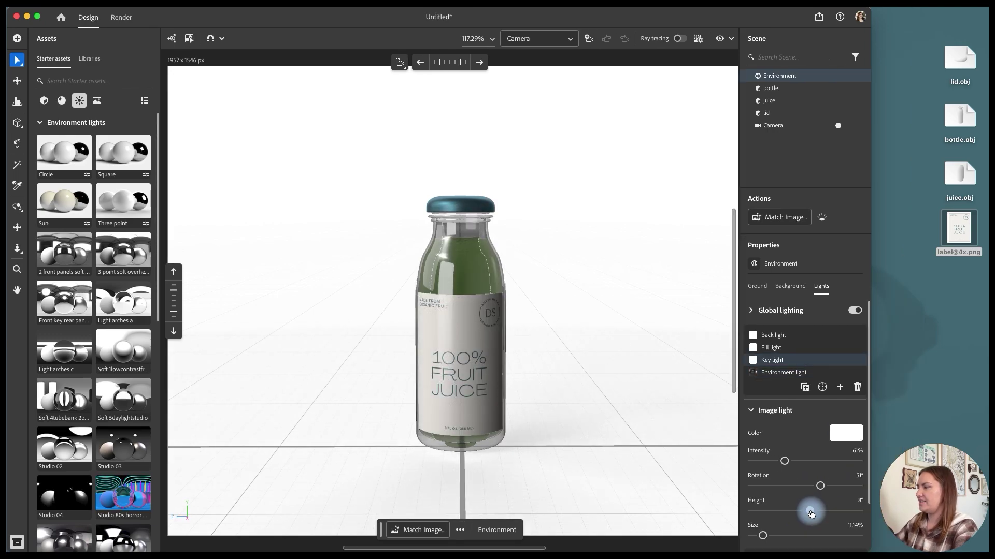
pyautogui.scroll(-3, 787, 363)
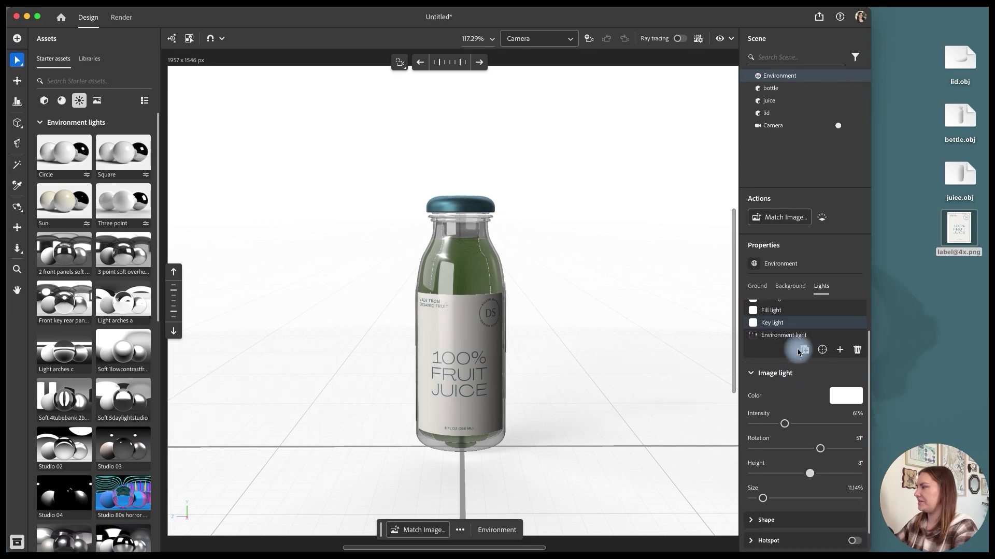
pyautogui.scroll(3, 798, 352)
pyautogui.click(792, 352)
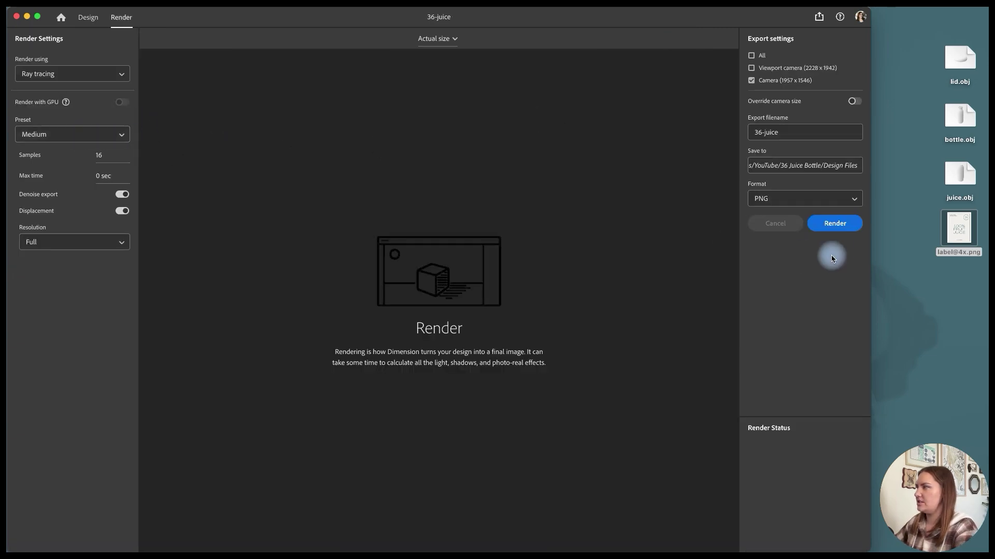
# Set the export format to PSD (16 bits/channel) and render the Camera view of 36-juice.
pyautogui.click(802, 203)
pyautogui.click(802, 260)
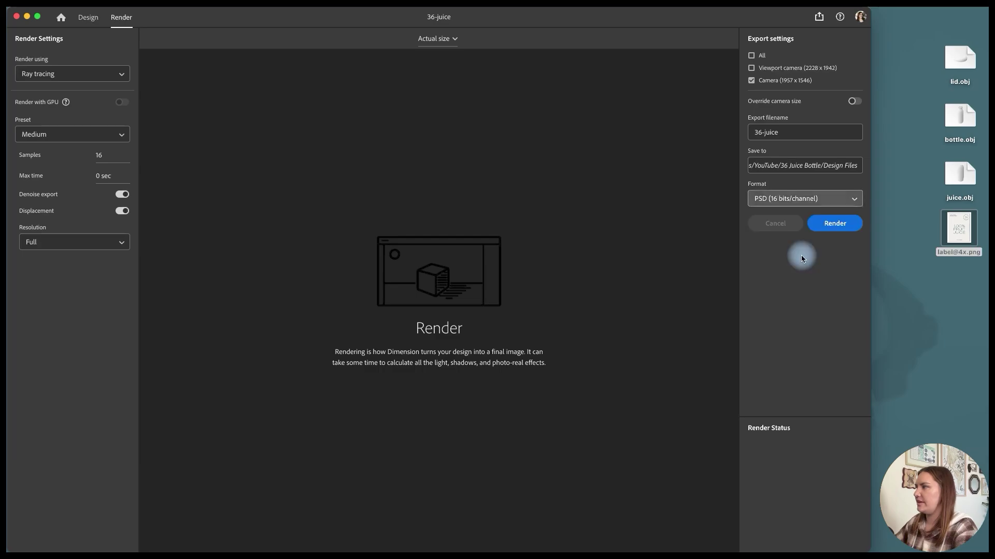
pyautogui.click(835, 225)
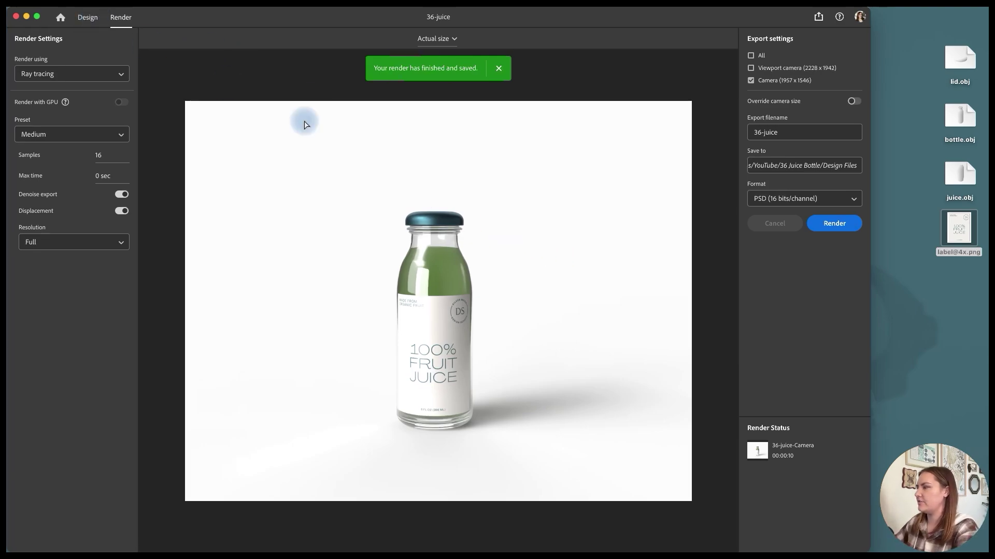
# Return to the design workspace and reduce the ground plane's shadow opacity to about 49%.
pyautogui.click(89, 18)
pyautogui.click(766, 289)
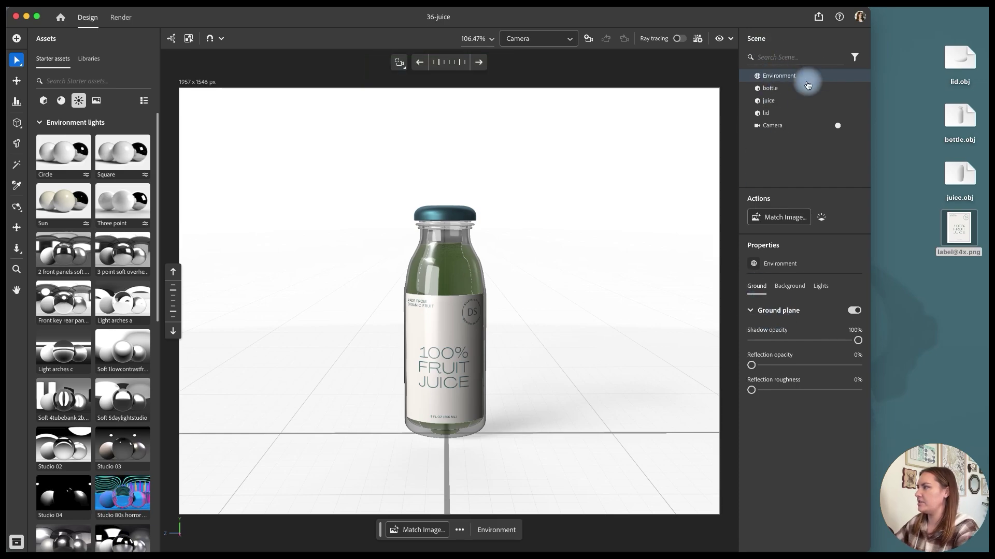
pyautogui.moveTo(858, 340); pyautogui.dragTo(800, 342)
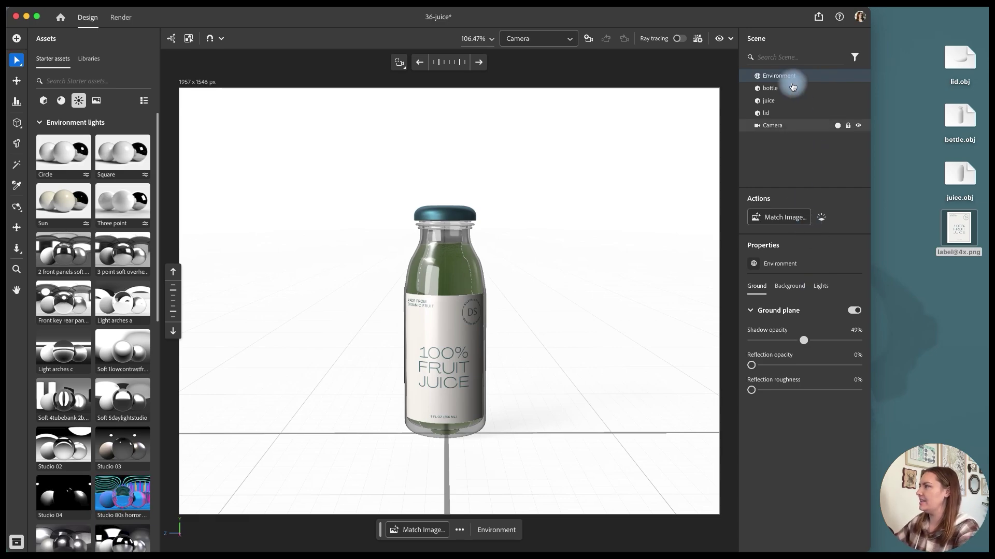
# Set the key light to about 33% intensity and 135° rotation, and the back light to about 47% intensity.
pyautogui.click(821, 286)
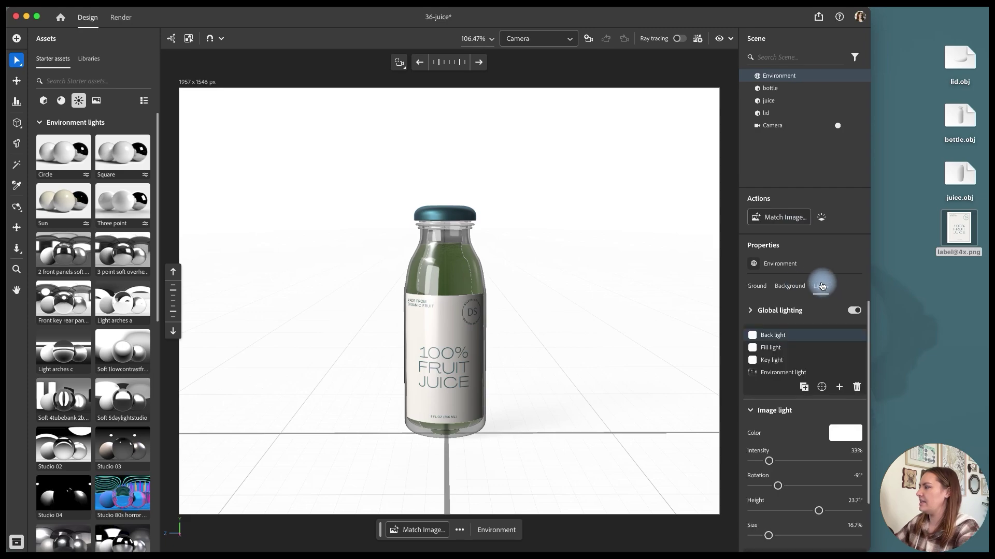
pyautogui.click(782, 347)
pyautogui.click(771, 360)
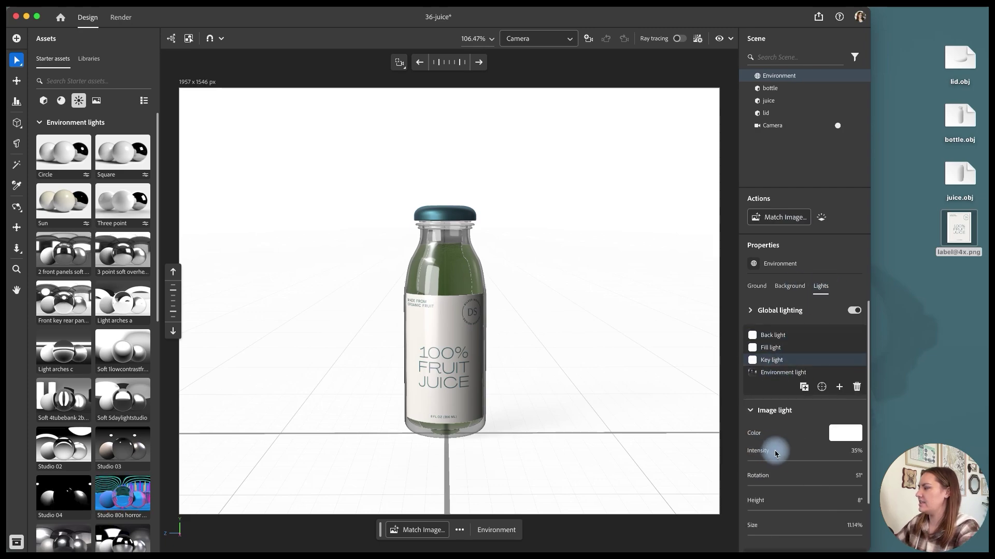
pyautogui.moveTo(820, 490); pyautogui.dragTo(845, 487)
pyautogui.click(771, 462)
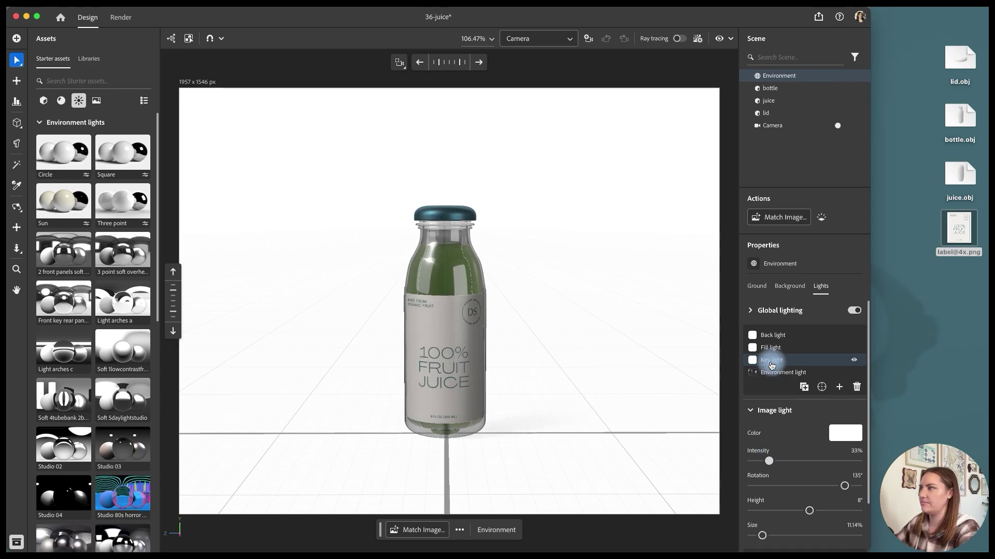
pyautogui.click(772, 335)
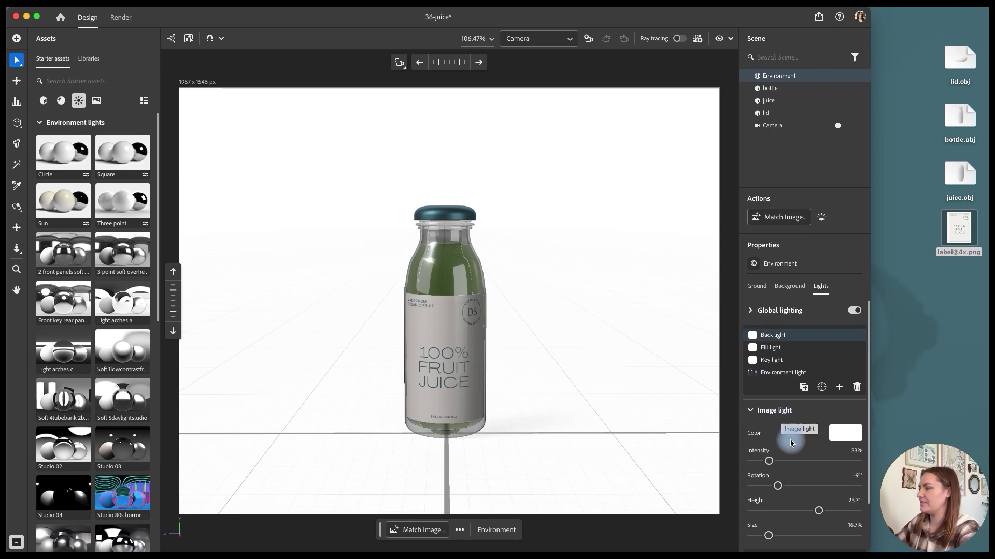
pyautogui.click(777, 462)
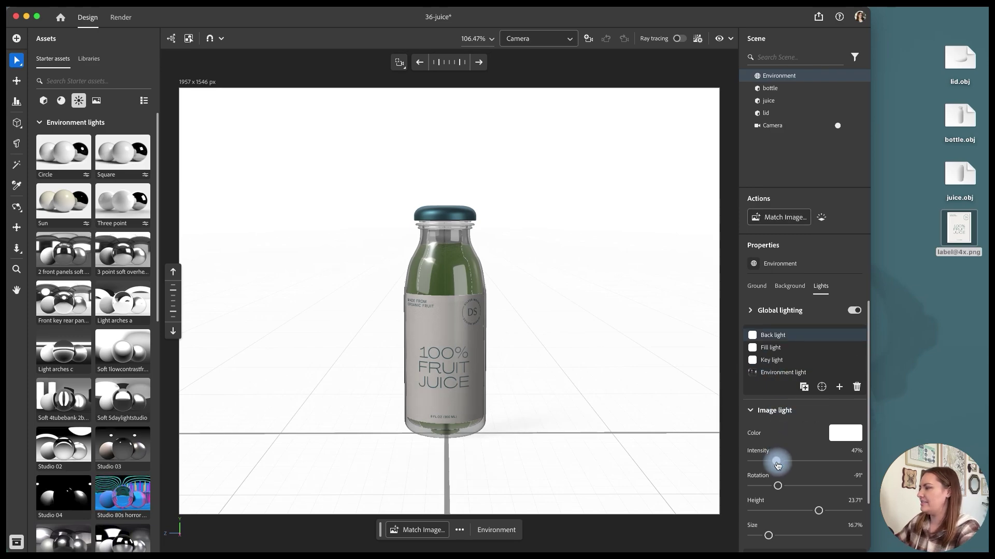
# Render the camera view again, replacing the existing 36-juice-Camera.psd.
pyautogui.click(120, 17)
pyautogui.click(834, 223)
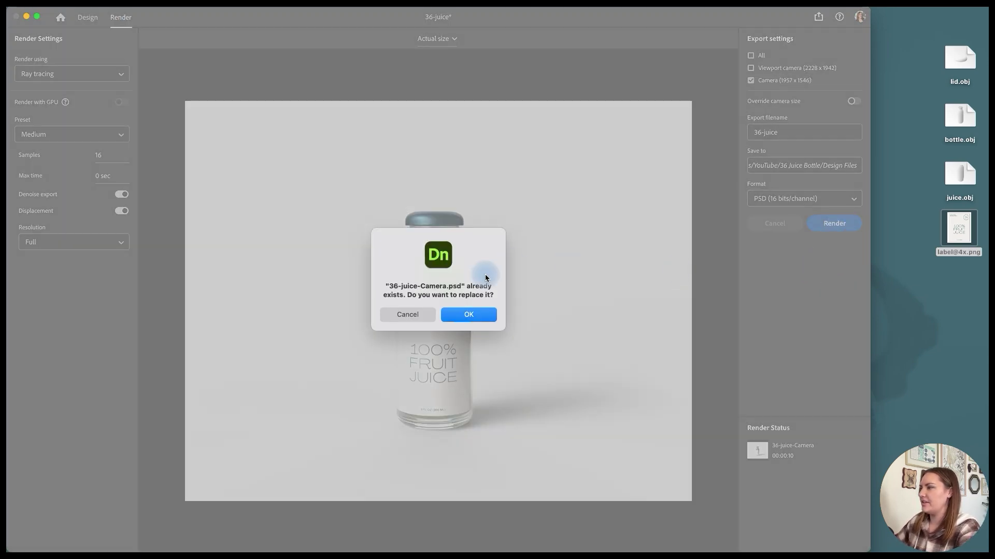
pyautogui.click(484, 314)
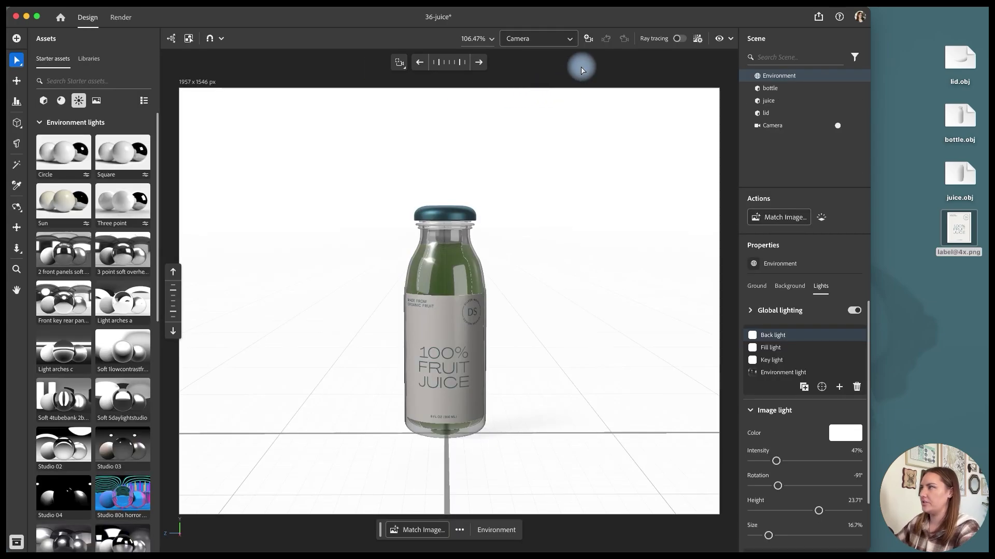
# Add a second camera and group the bottle, juice and lid as Bottle.
pyautogui.click(590, 42)
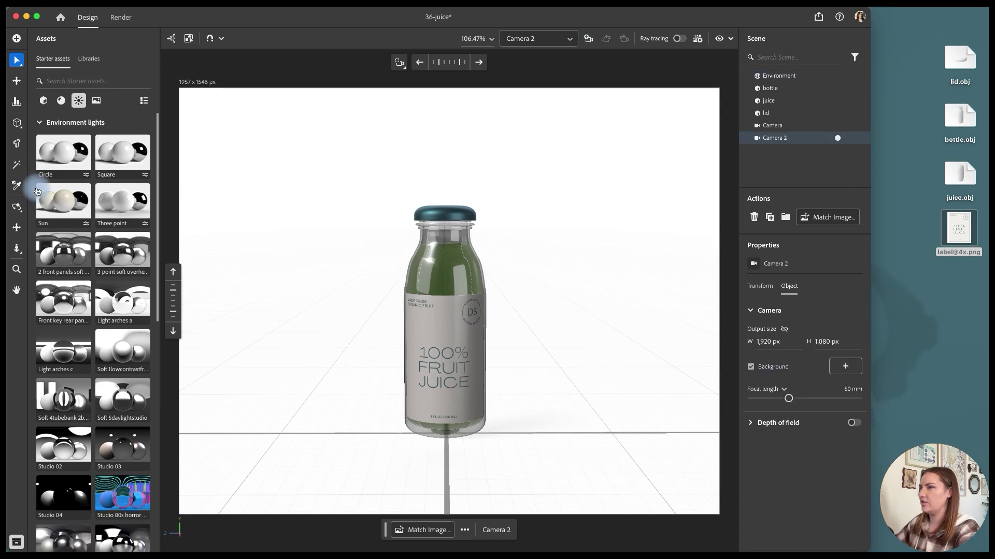
pyautogui.moveTo(781, 88); pyautogui.dragTo(780, 113)
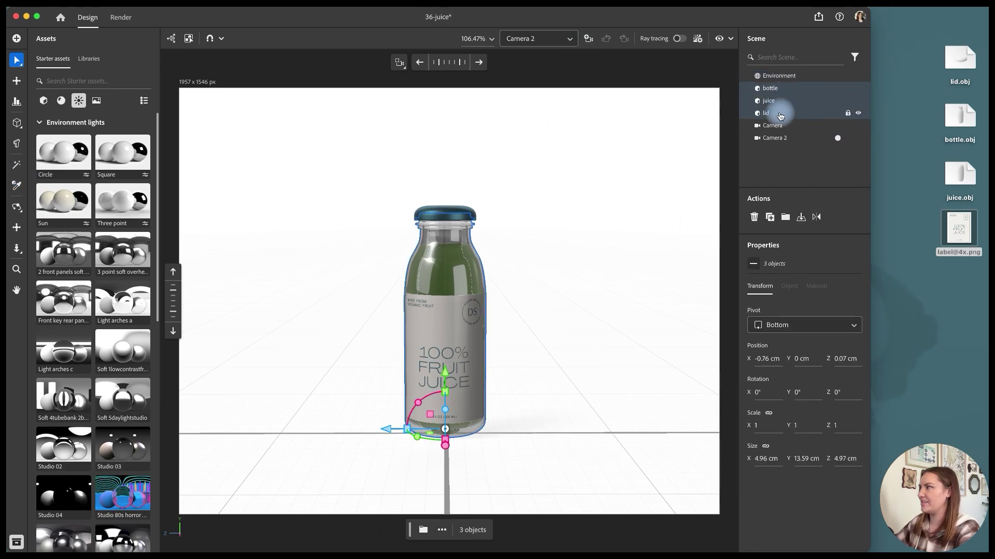
pyautogui.click(785, 217)
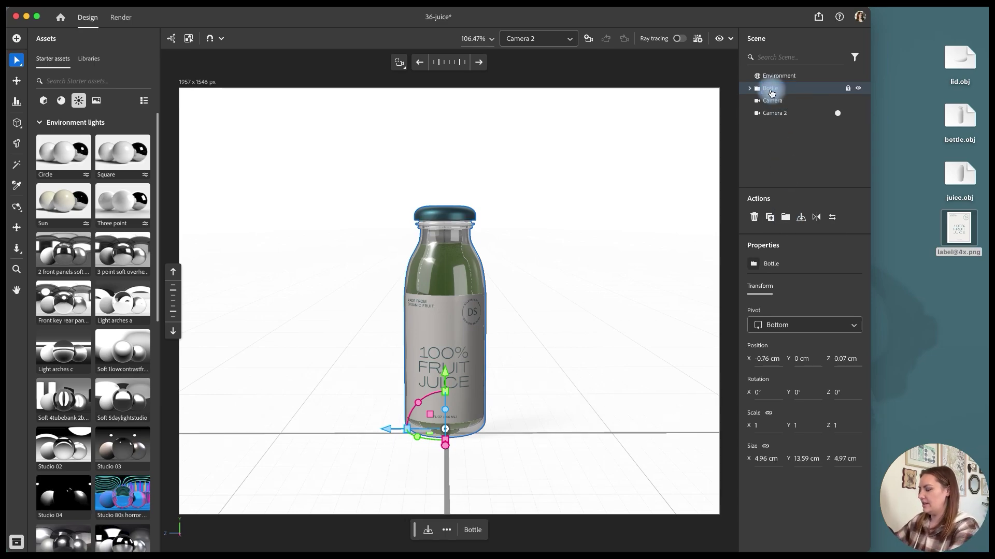
# Duplicate the Bottle group and place the copy beside and behind the original, at about X -7.59 cm and Z 3.76 cm.
pyautogui.press('super+d')
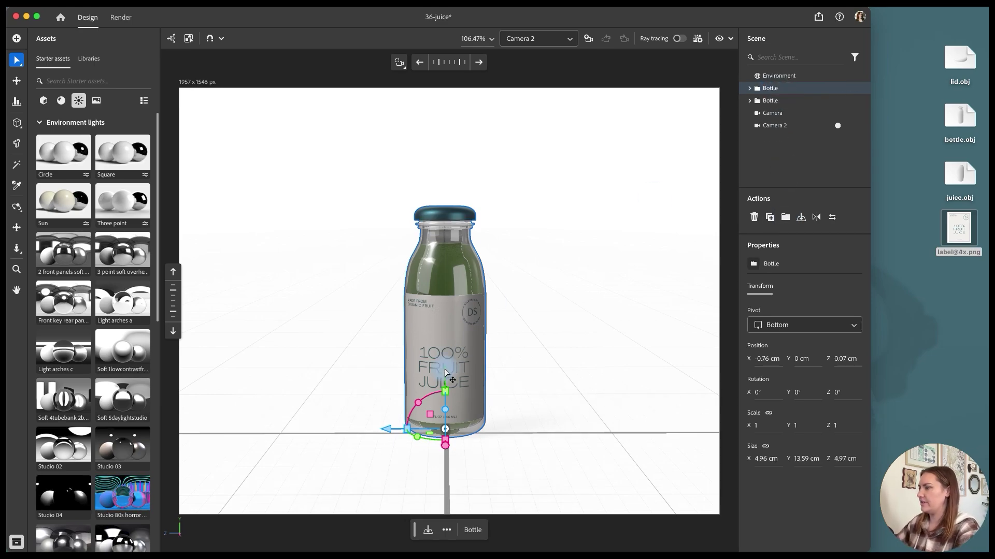
pyautogui.moveTo(385, 435); pyautogui.dragTo(329, 426)
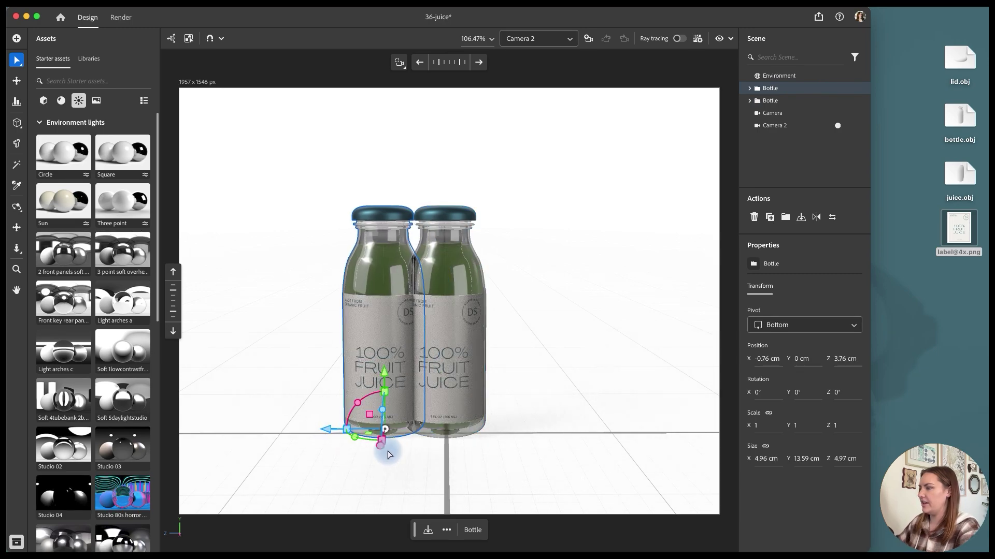
pyautogui.moveTo(391, 432); pyautogui.dragTo(399, 424)
# Lift both bottles above the ground and tilt them in opposite directions, with the front bottle overlapping the rear one.
pyautogui.click(17, 207)
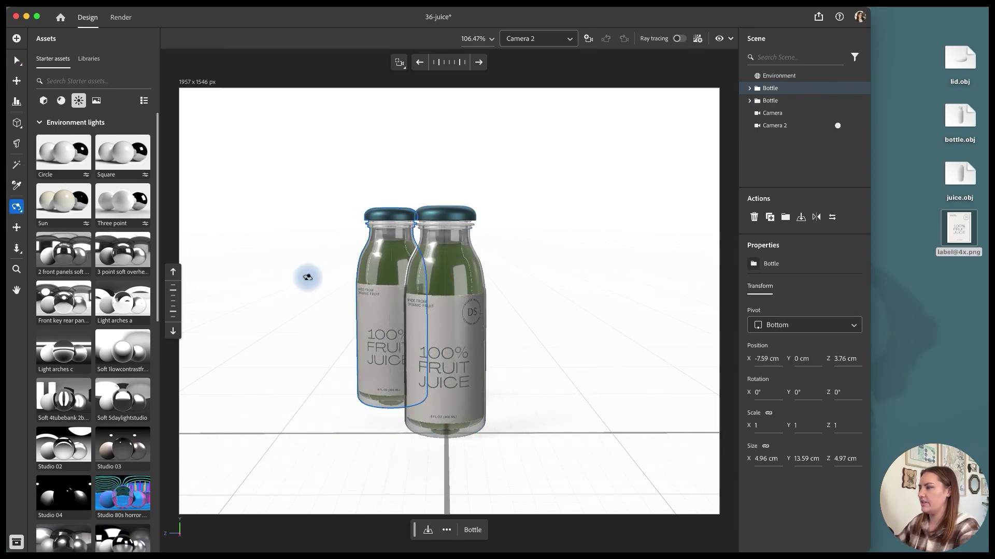
pyautogui.moveTo(306, 276)
pyautogui.mouseDown()
pyautogui.moveTo(307, 296)
pyautogui.moveTo(316, 247)
pyautogui.moveTo(364, 258)
pyautogui.moveTo(333, 256)
pyautogui.moveTo(304, 266)
pyautogui.moveTo(306, 275)
pyautogui.mouseUp()
pyautogui.click(17, 60)
pyautogui.moveTo(391, 379); pyautogui.dragTo(402, 331)
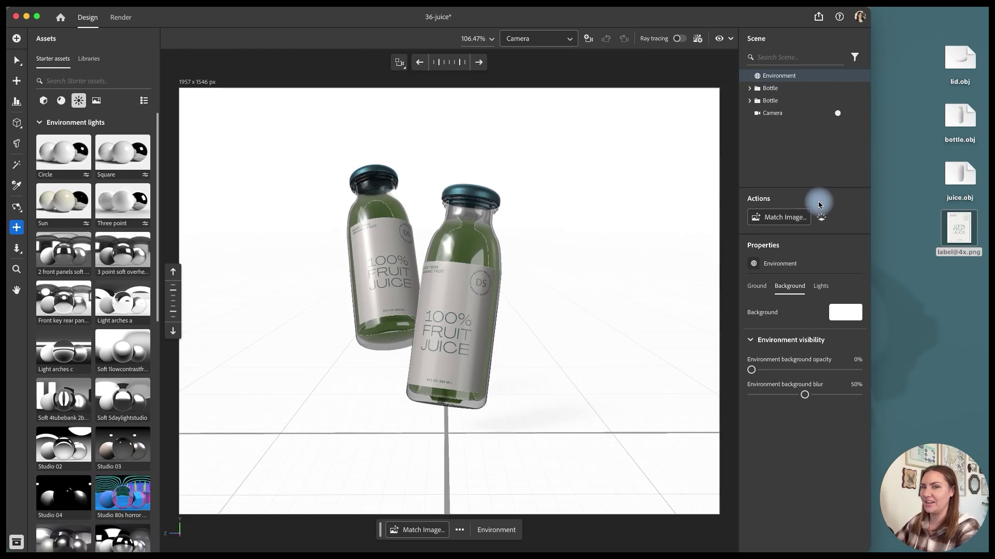
# Open the environment's light settings.
pyautogui.click(822, 286)
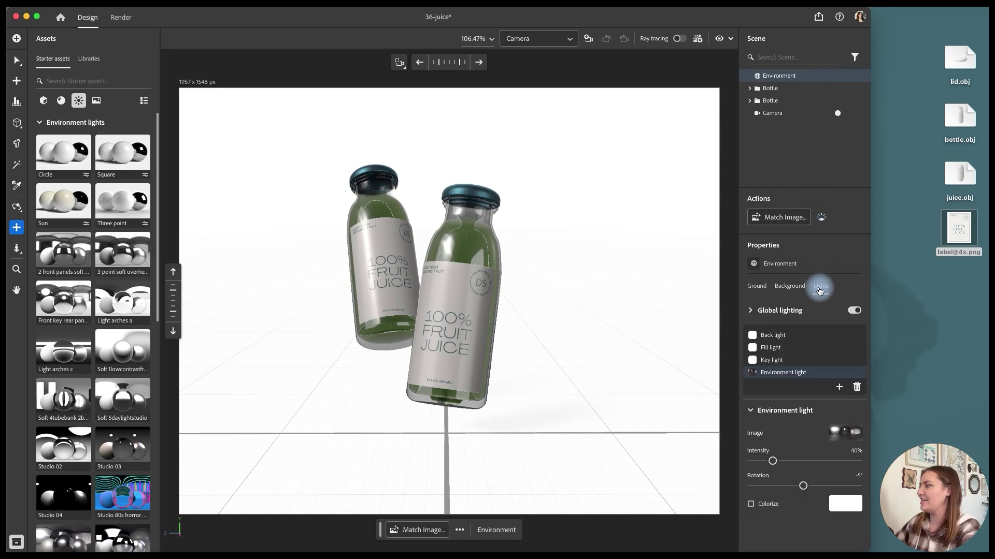